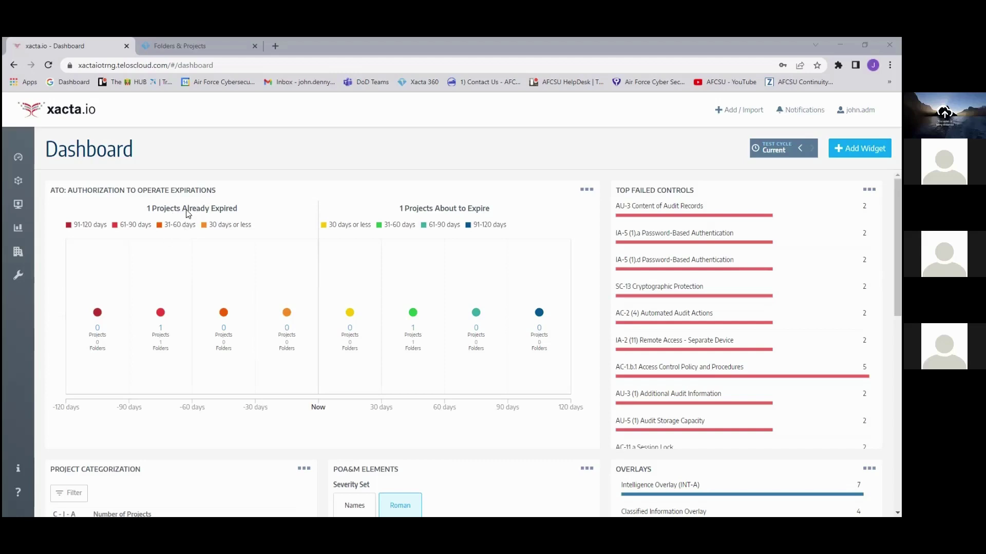
Step: View the projects with authorizations expired 61 to 90 days ago and those expiring in 31 to 60 days, returning to the dashboard
left_click(161, 334)
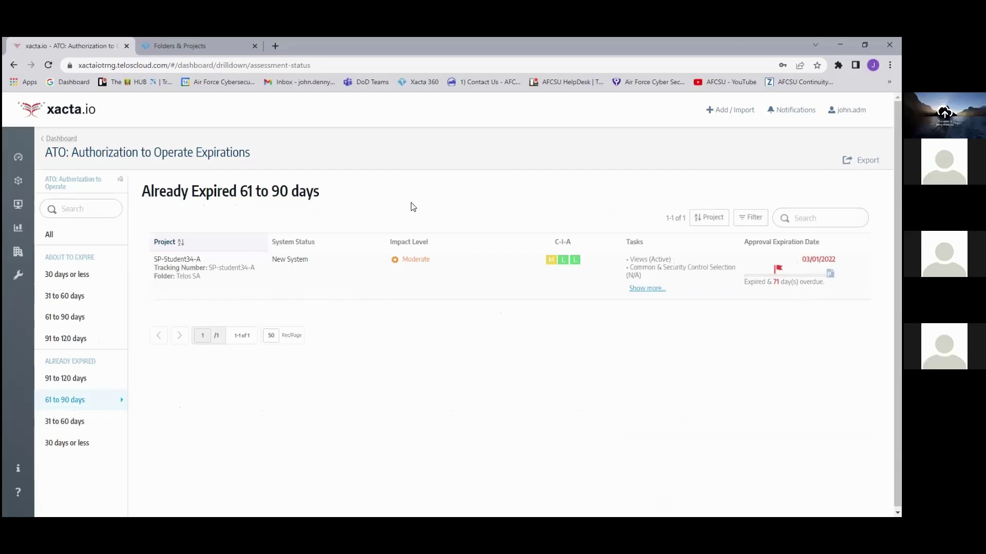
left_click(50, 138)
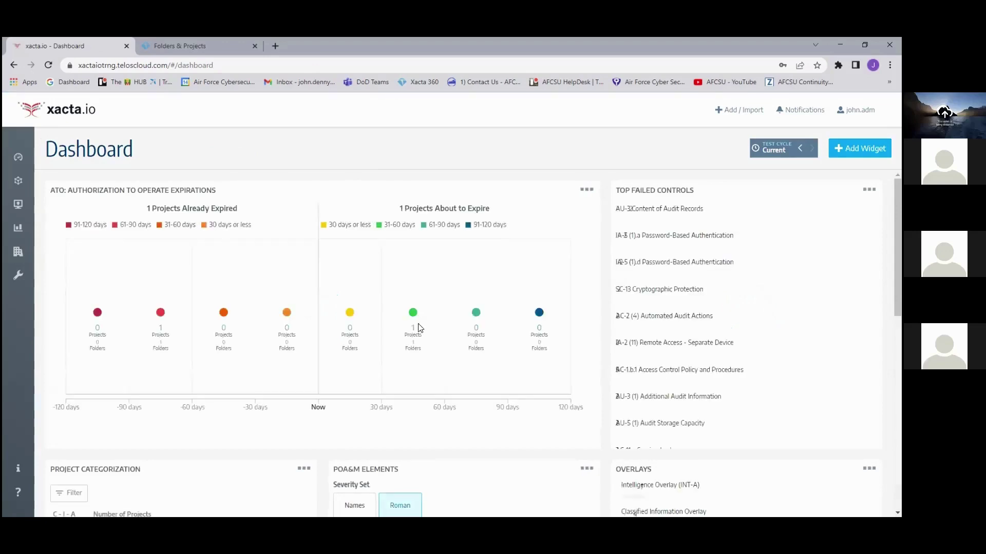
left_click(416, 334)
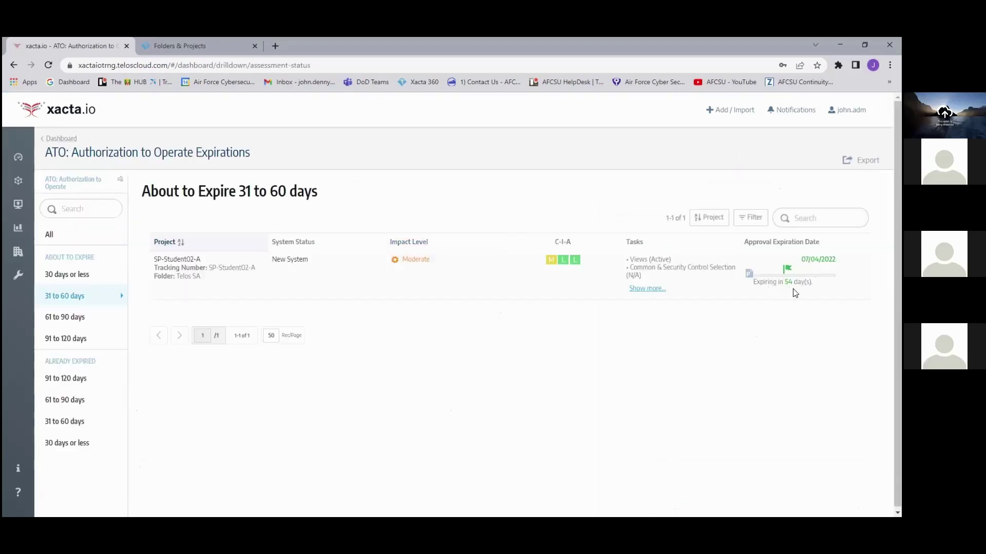
left_click(69, 143)
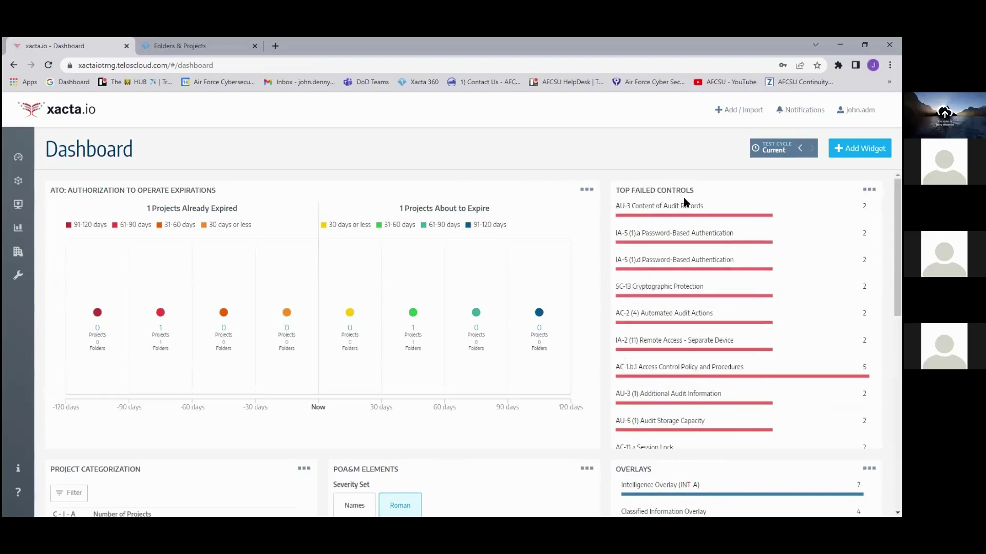
Step: Review the Top Failed Controls and POA&M Elements widgets on the dashboard
mouse_move(684, 220)
scroll(606, 257, "down", 2)
scroll(606, 256, "down", 4)
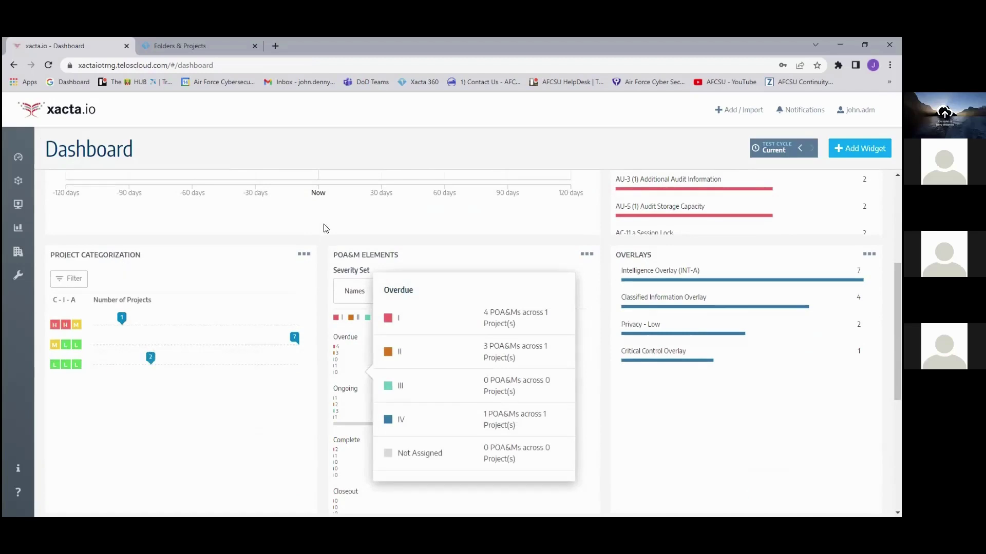
left_click(411, 259)
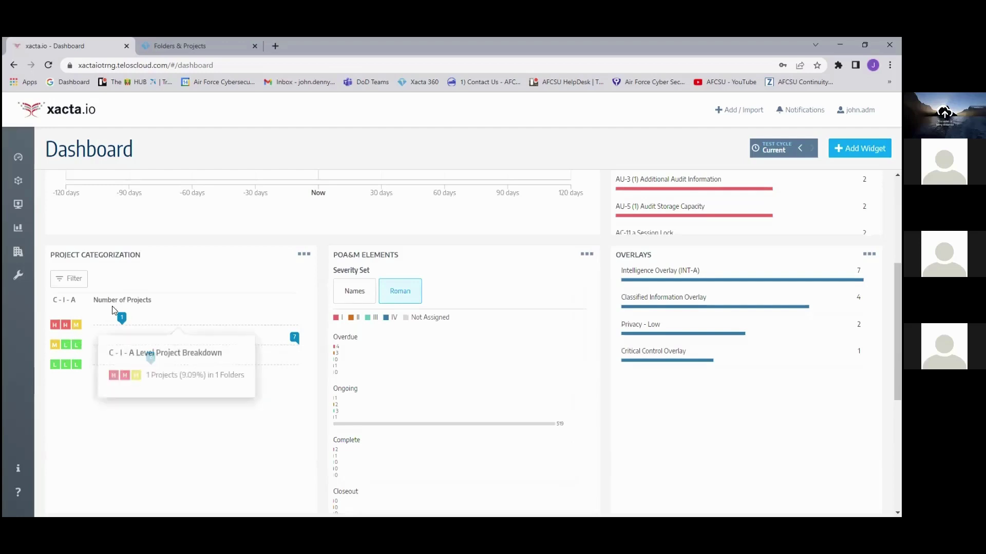
Step: Filter the Project Categorization widget by High confidentiality and reset the filter to All
left_click(74, 282)
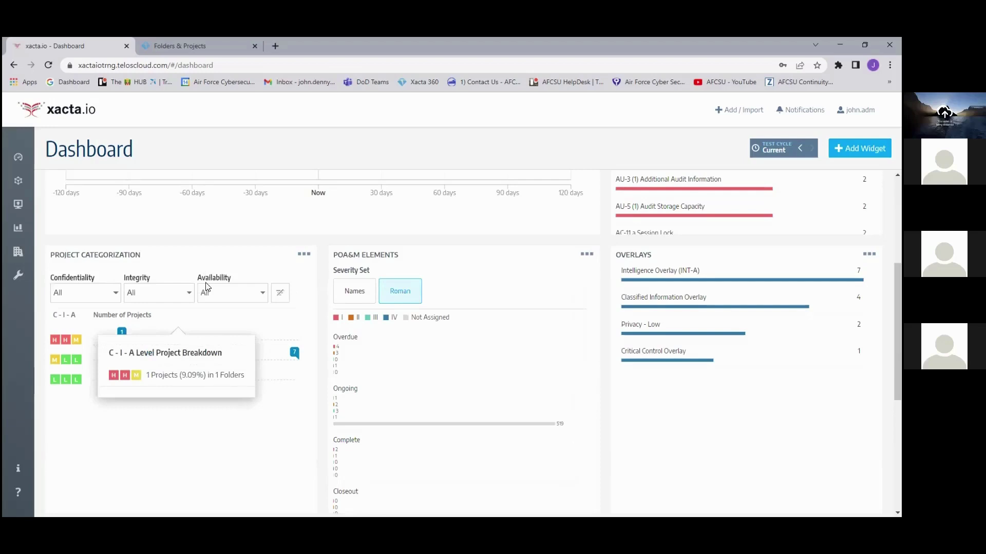
left_click(117, 297)
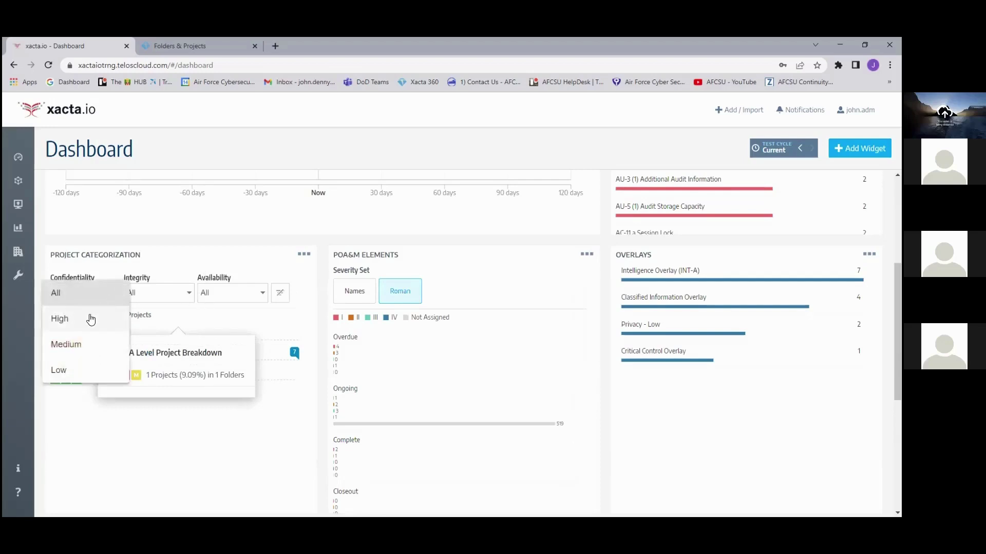
left_click(60, 316)
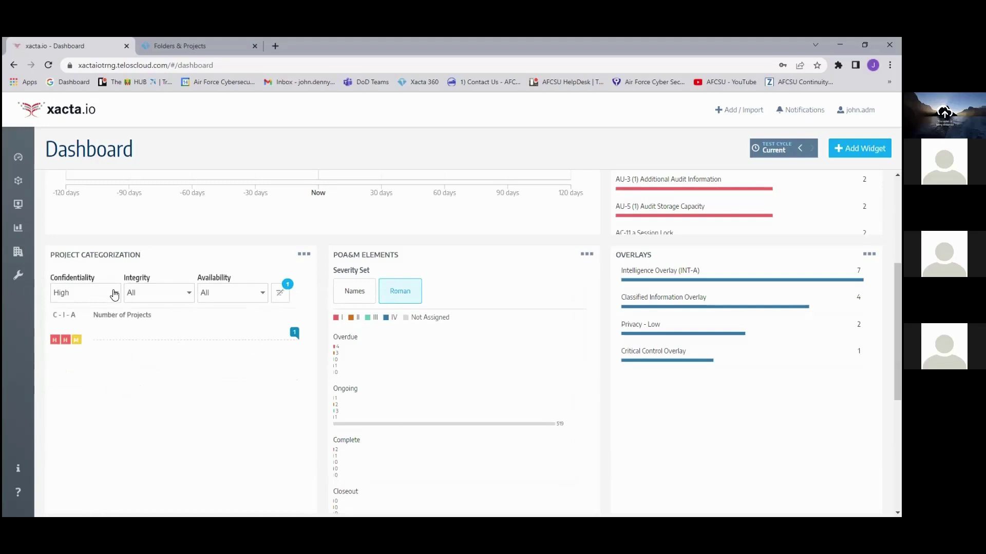
left_click(114, 293)
left_click(82, 268)
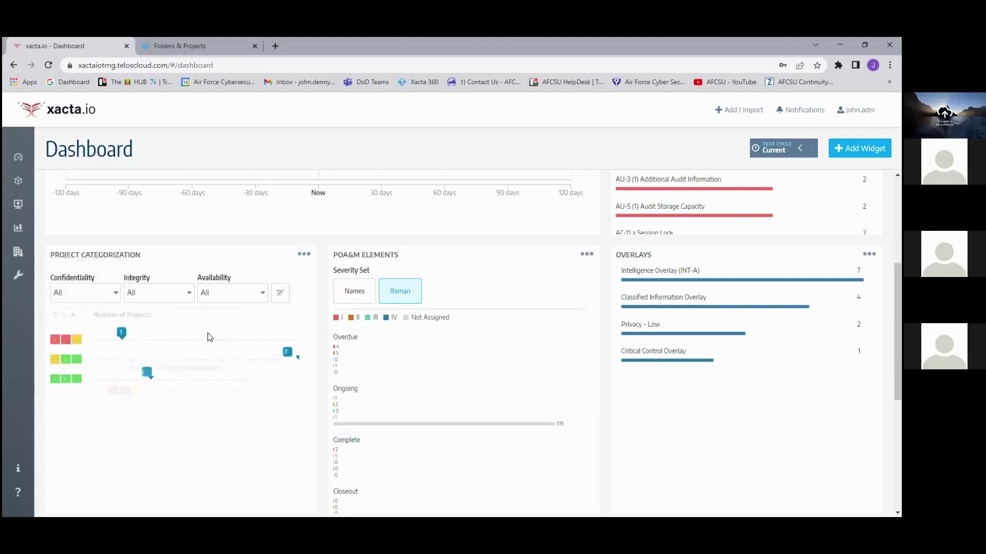
Step: Examine the project list for the M-L-L combination in Project Categorization and return to the dashboard
mouse_move(131, 332)
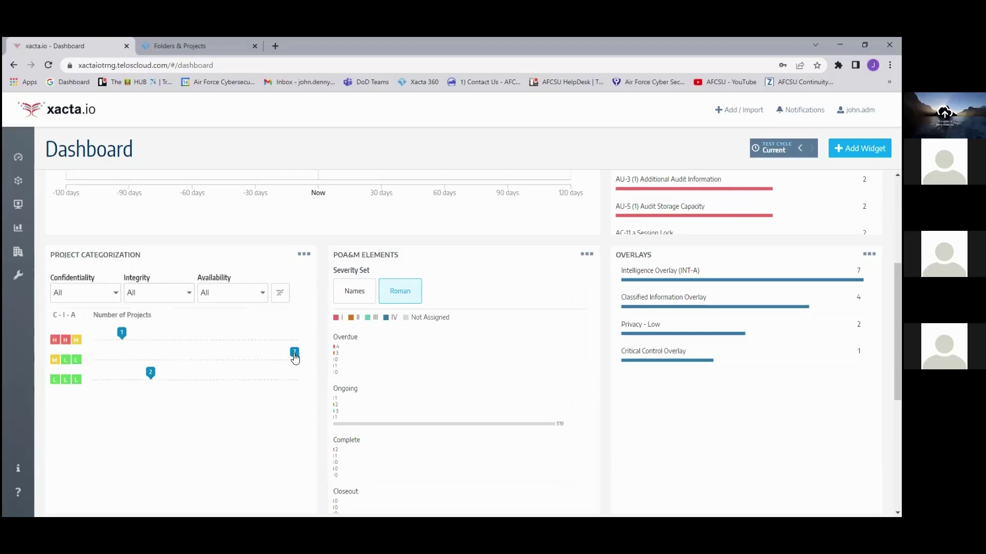
left_click(294, 353)
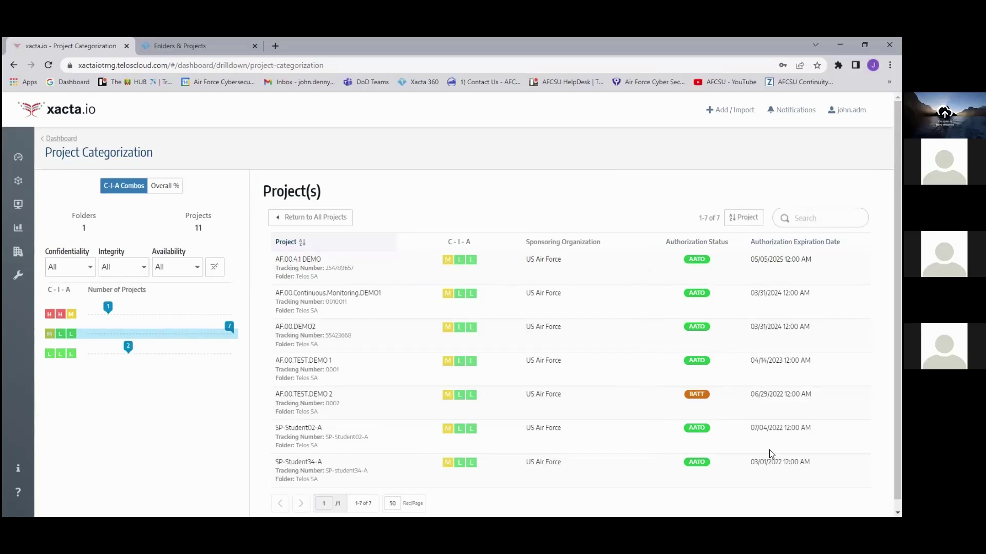
left_click(65, 140)
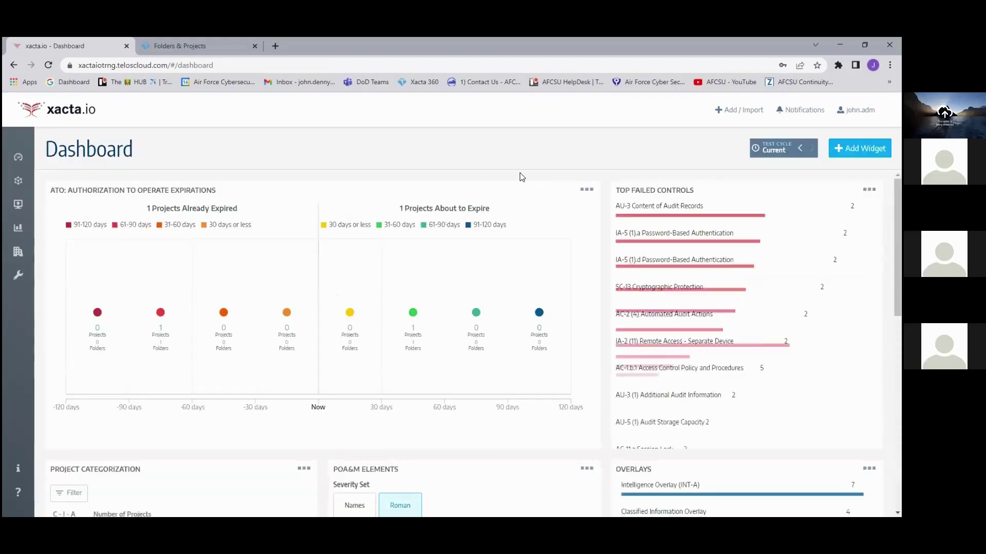
Step: Review the overdue and complete items in the POA&M Elements widget and the entries in the Overlays widget
scroll(610, 331, "down", 4)
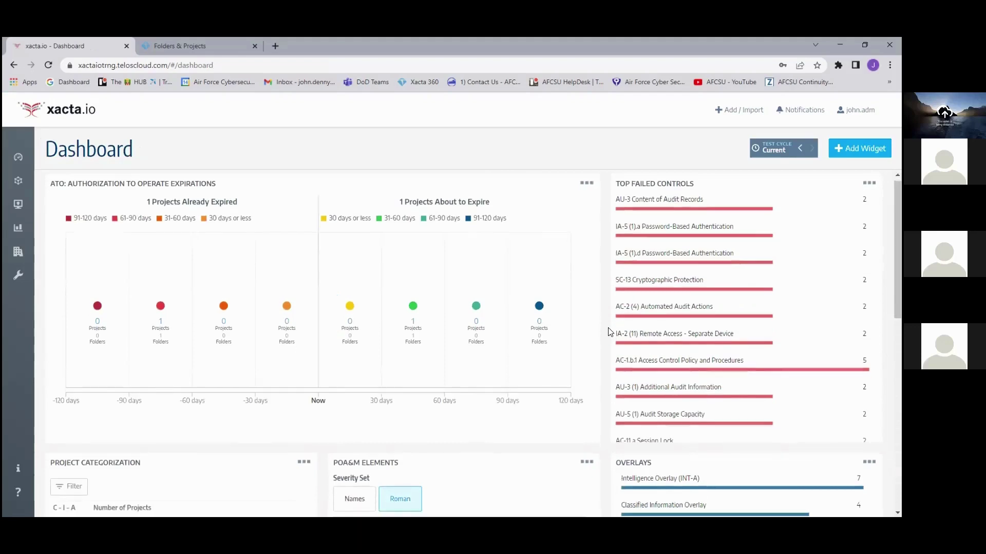
scroll(607, 331, "down", 1)
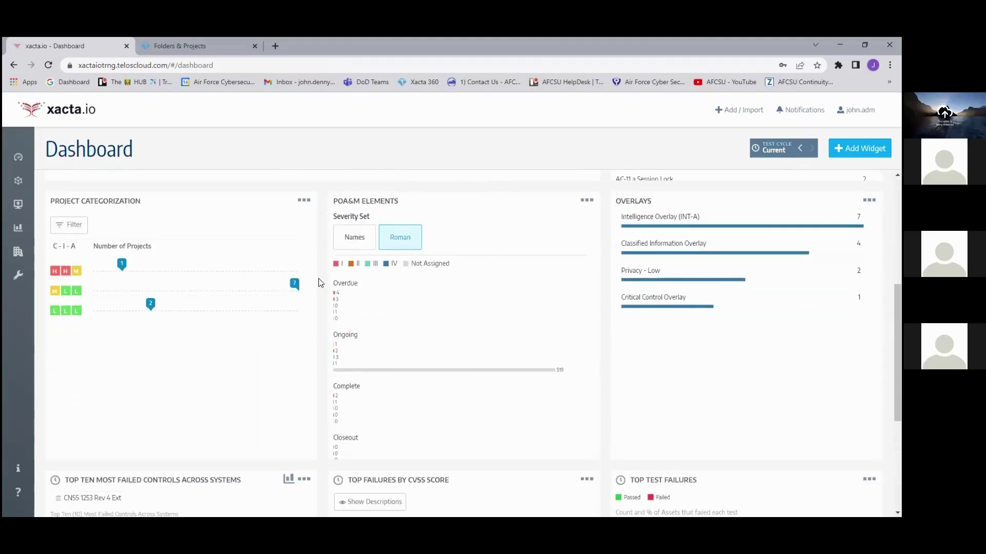
mouse_move(347, 305)
mouse_move(352, 415)
scroll(606, 351, "up", 1)
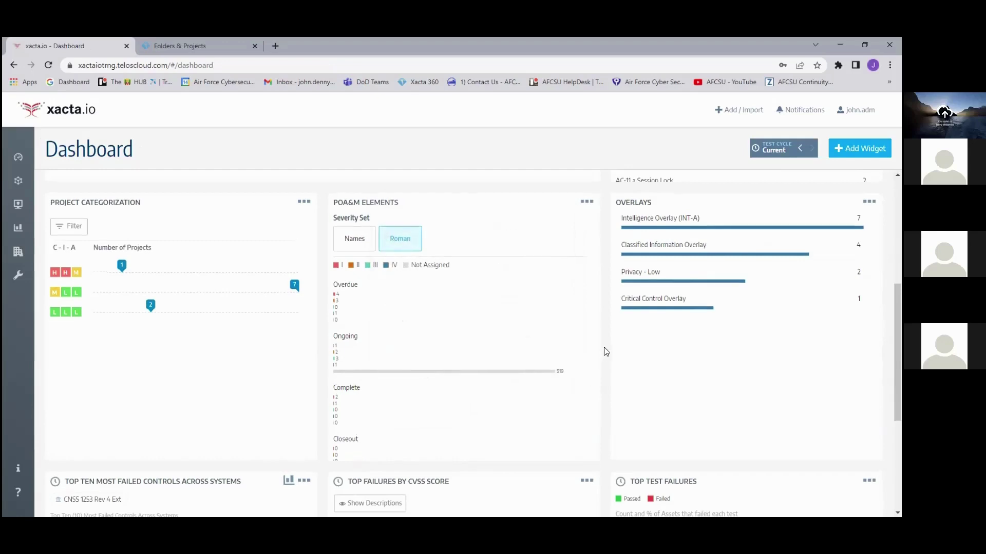
scroll(606, 352, "down", 1)
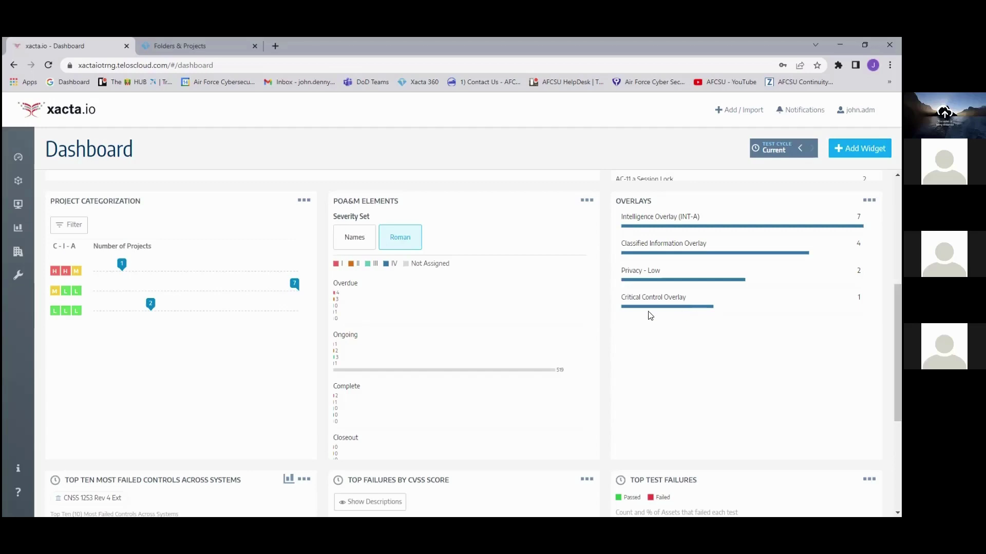
mouse_move(674, 309)
Step: Inspect the results for AC-6 and IA-2 in the Top Ten Most Failed Controls Across Systems widget
scroll(606, 377, "down", 4)
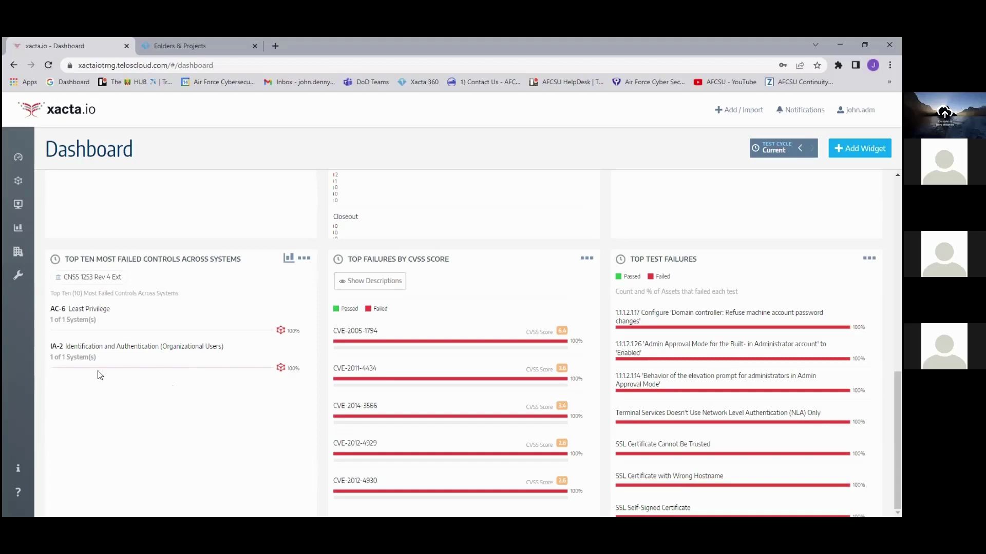
mouse_move(72, 311)
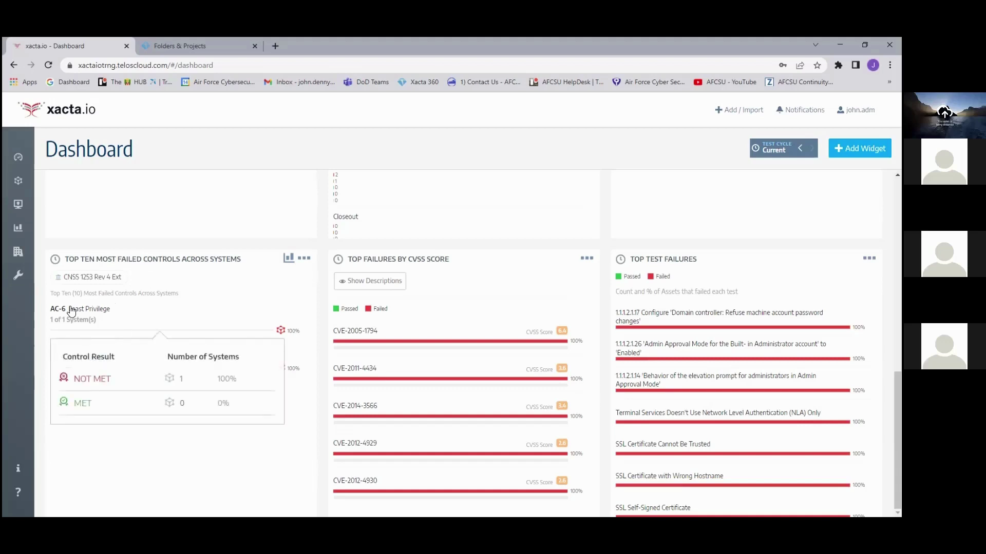
mouse_move(98, 354)
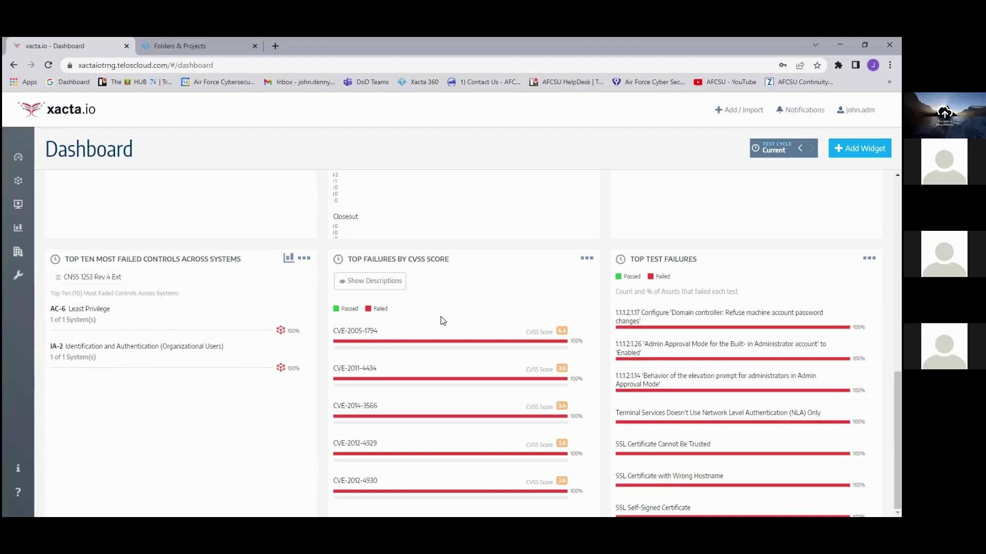
Step: Show the vulnerability descriptions in the Top Failures by CVSS Score widget, read them and hide them again
left_click(564, 332)
left_click(381, 281)
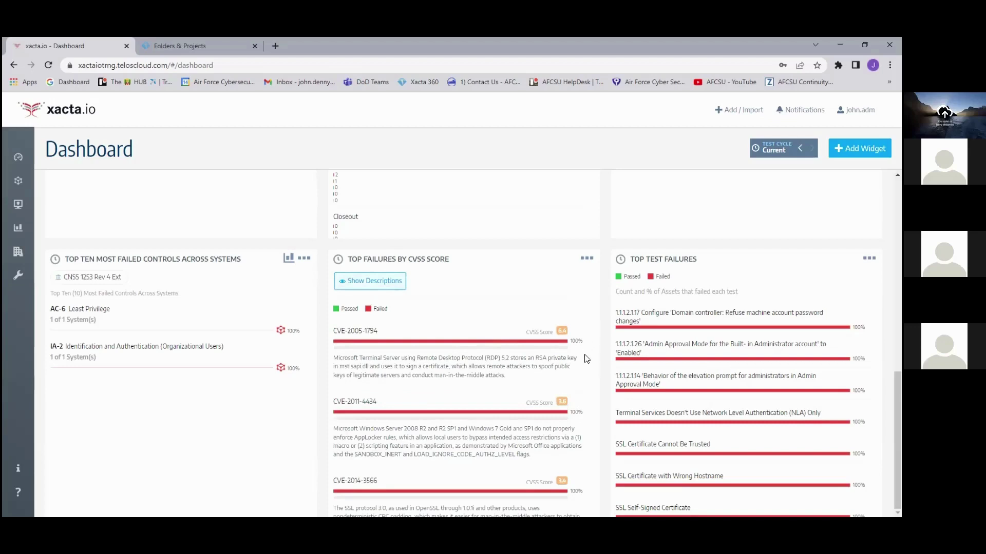
left_click(364, 283)
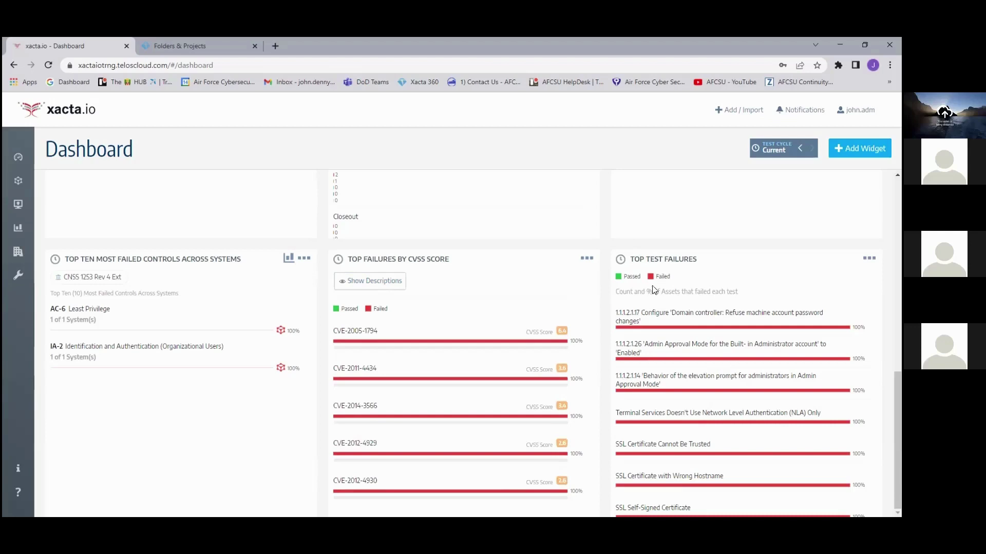
Step: Inspect the asset results of the tests listed in the Top Test Failures widget
mouse_move(733, 317)
mouse_move(684, 422)
scroll(684, 422, "down", 2)
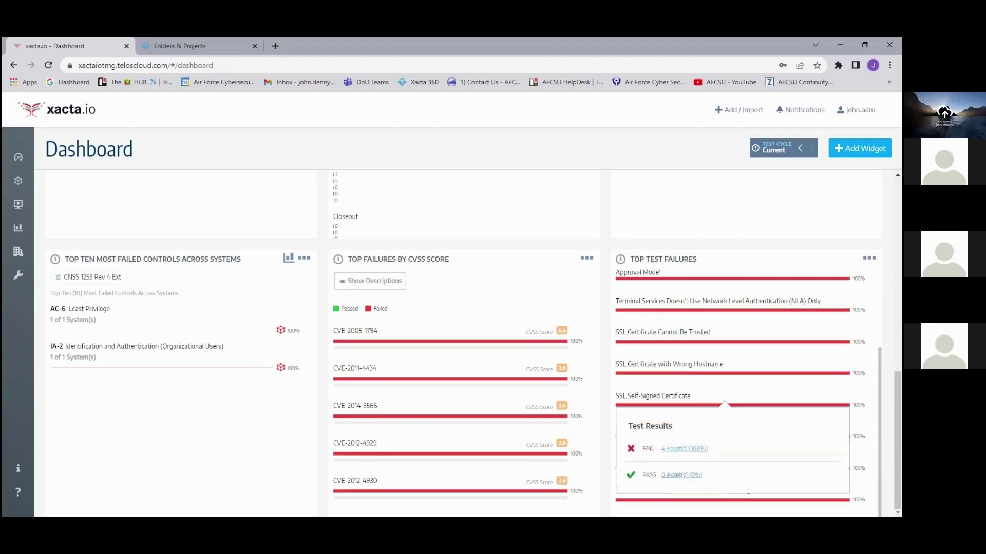
Step: Create an Assessment Status Expirations widget and set its assessment status to monitor to IATT: Interim Approval to Test
scroll(683, 422, "up", 5)
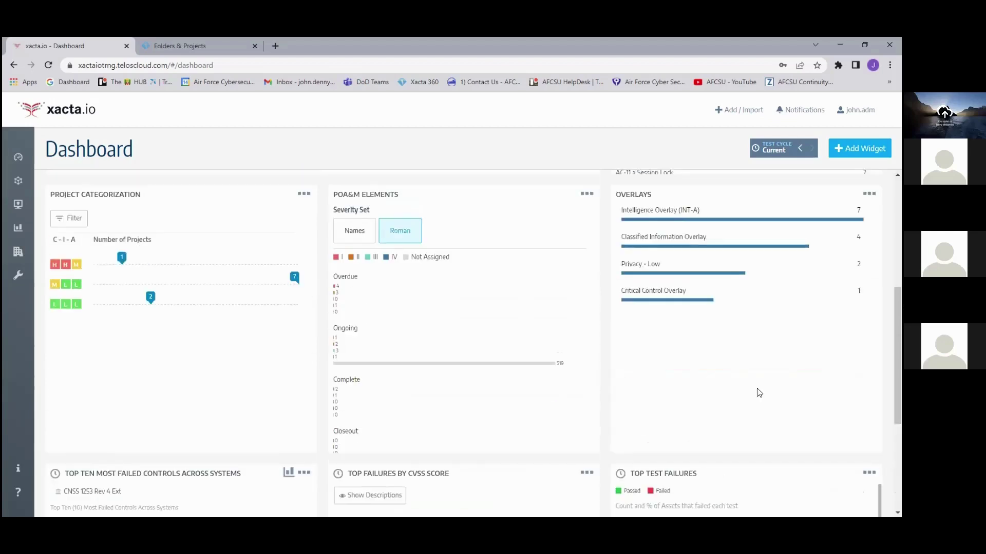
scroll(609, 406, "up", 5)
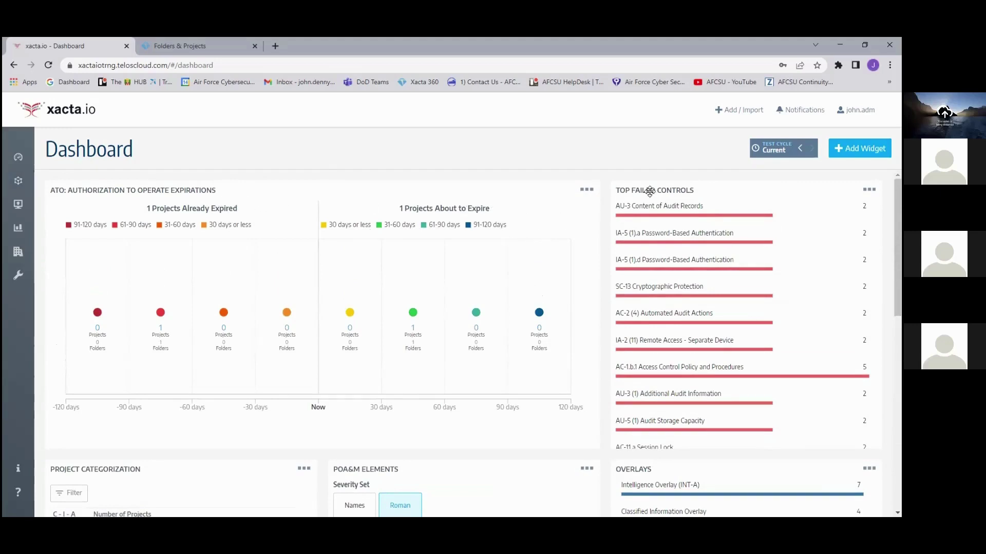
left_click(860, 149)
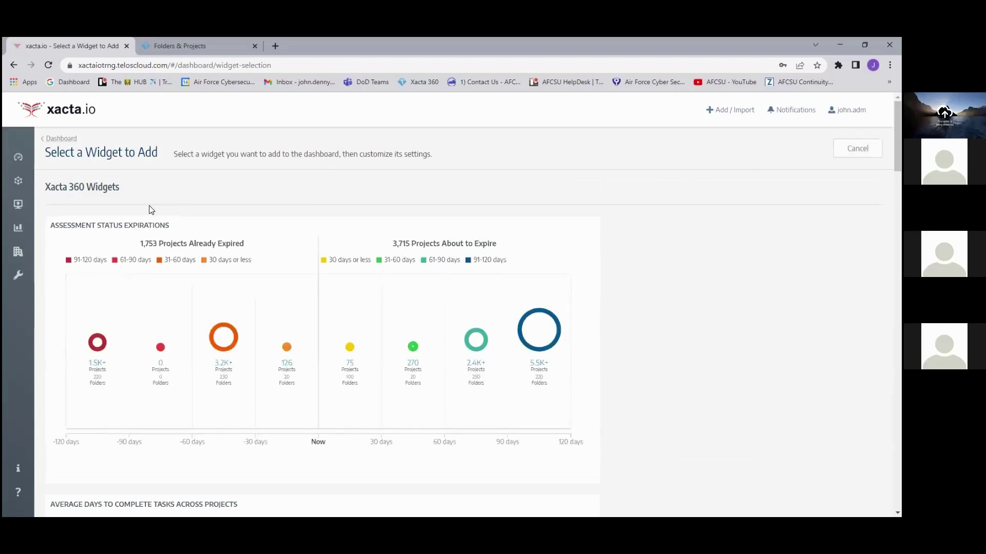
left_click(134, 242)
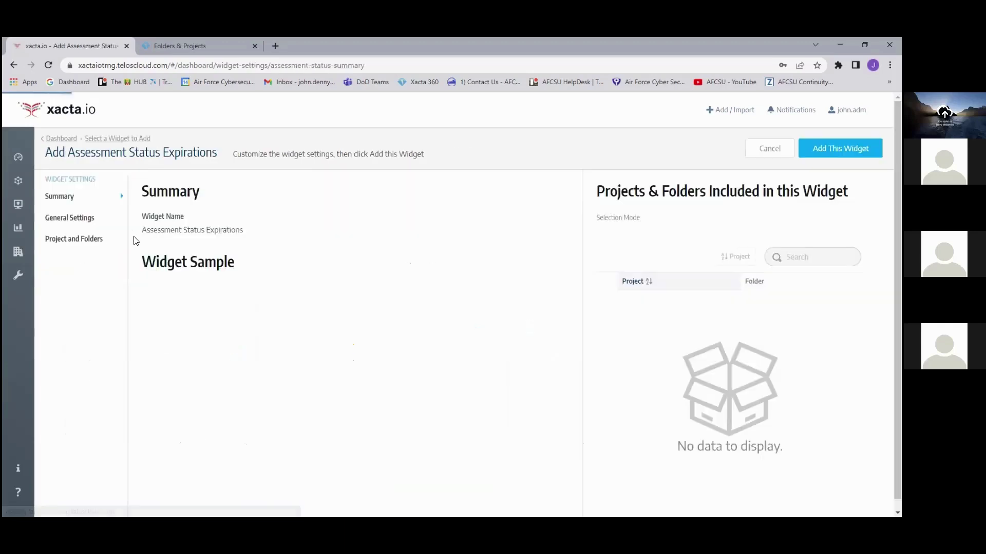
left_click(100, 220)
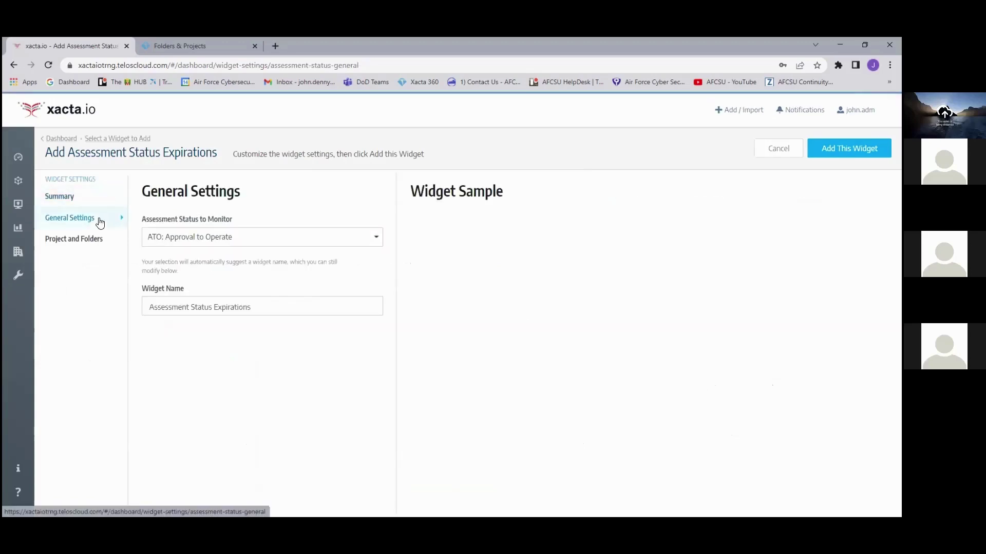
left_click(203, 247)
left_click(223, 359)
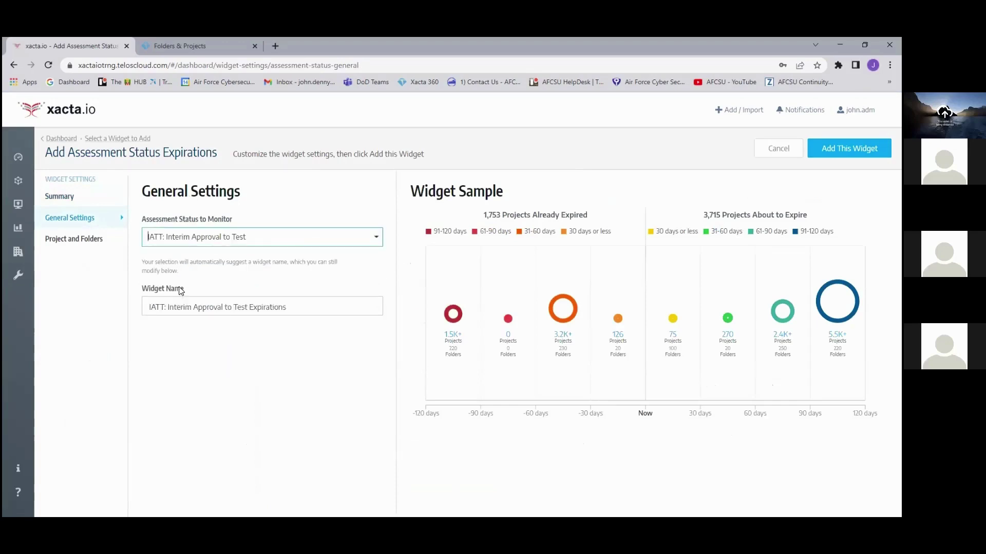
Step: Add the widget to the dashboard with all projects always included and view it there
left_click(80, 249)
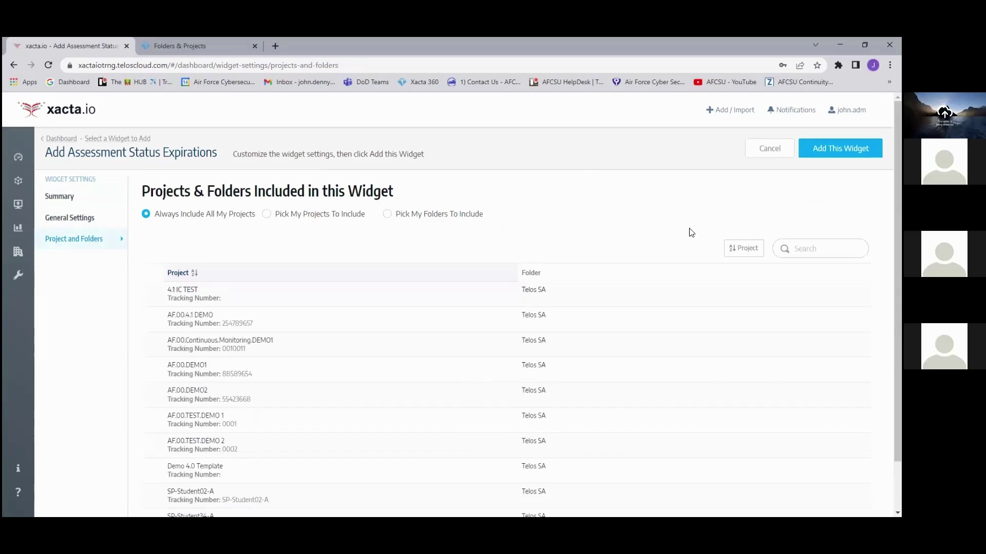
left_click(840, 148)
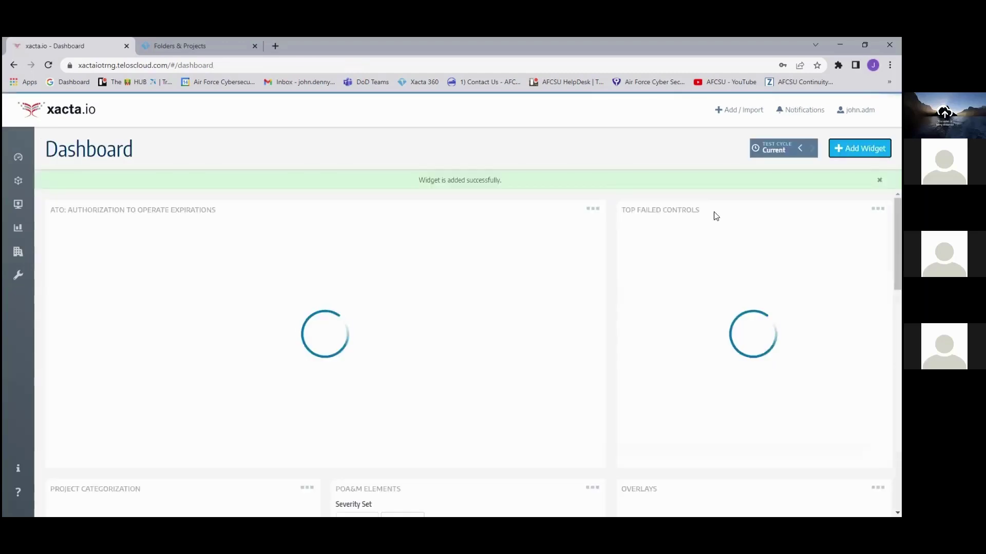
scroll(603, 256, "down", 7)
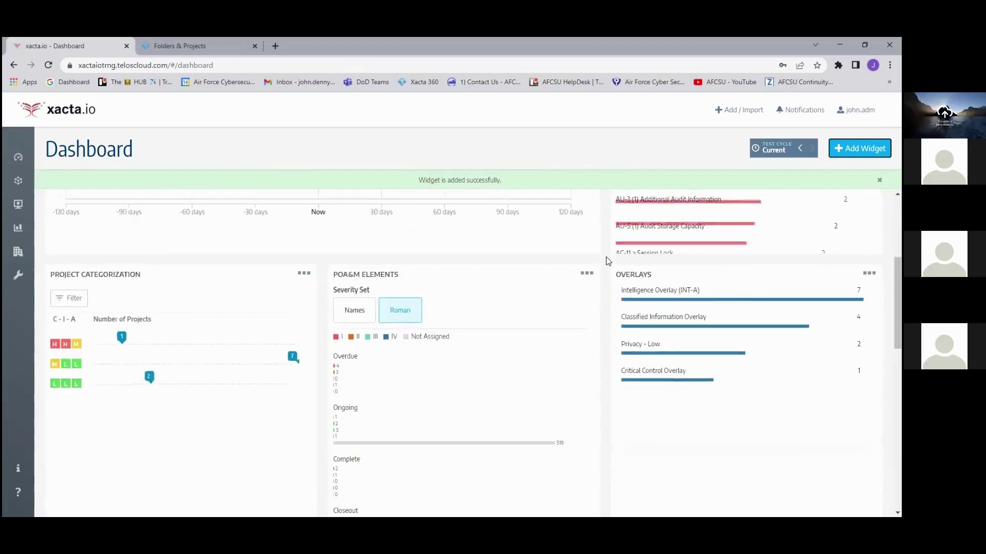
scroll(608, 267, "down", 8)
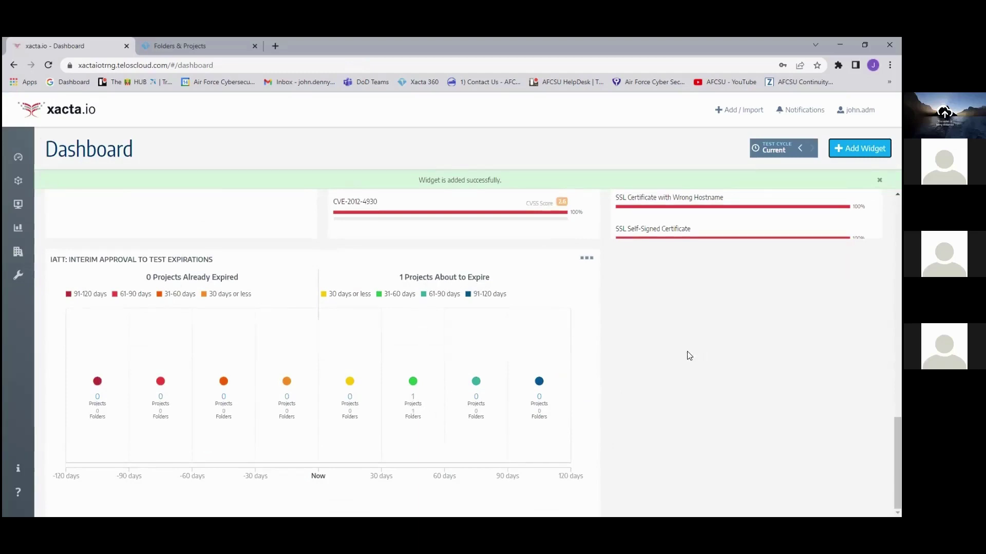
scroll(611, 360, "up", 2)
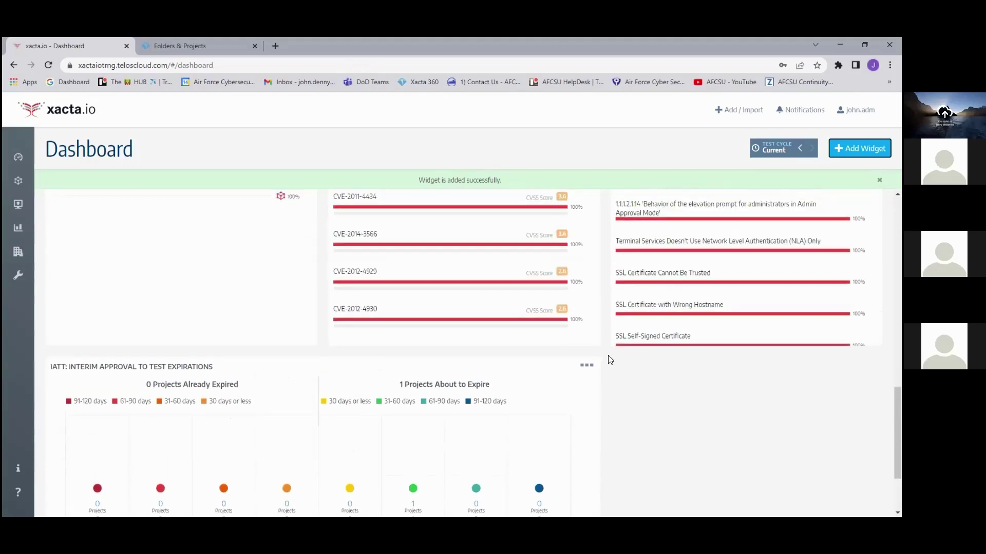
scroll(609, 363, "up", 10)
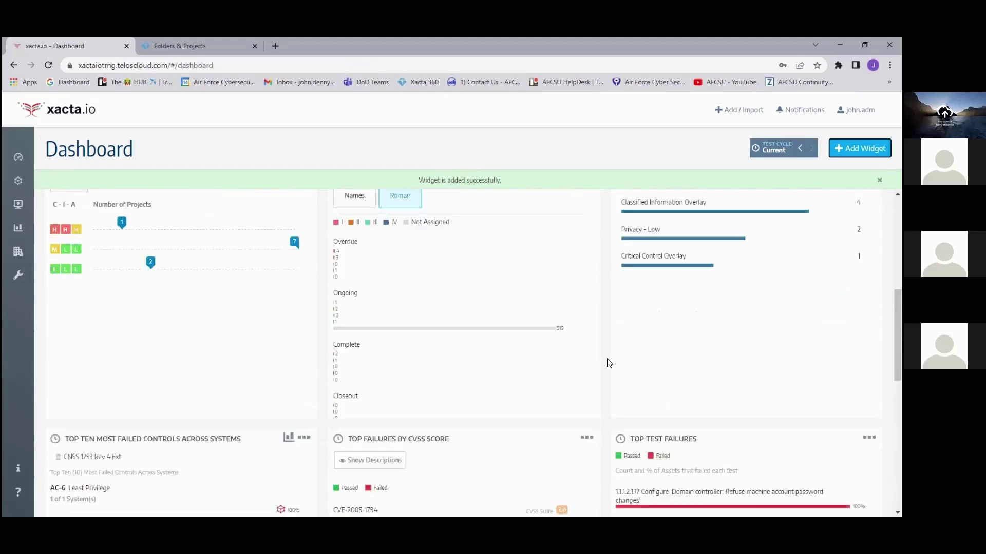
Step: Rearrange the dashboard so POA&M Elements and Overlays lead the second row and Project Categorization sits beside the ATO expirations widget
left_click_drag(504, 286, 213, 284)
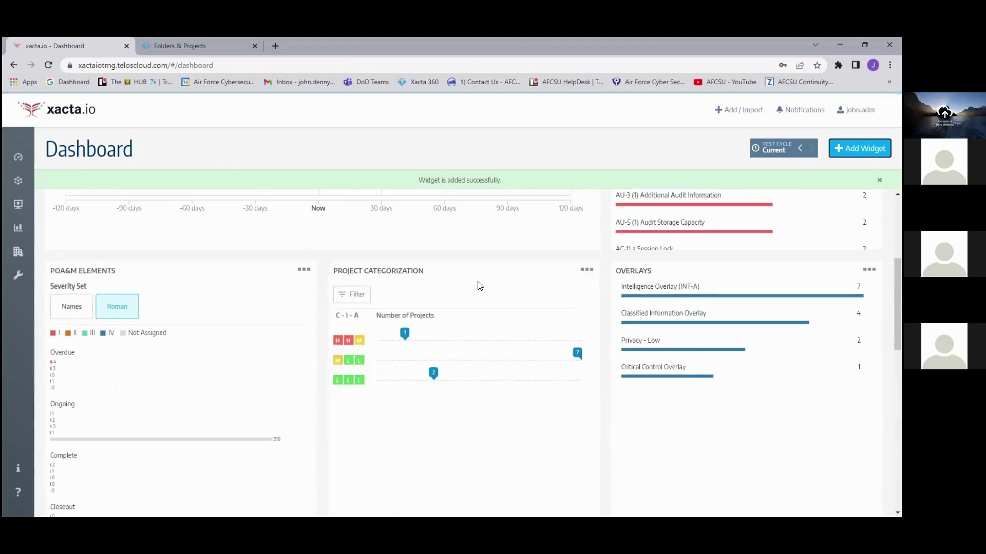
left_click_drag(732, 270, 473, 276)
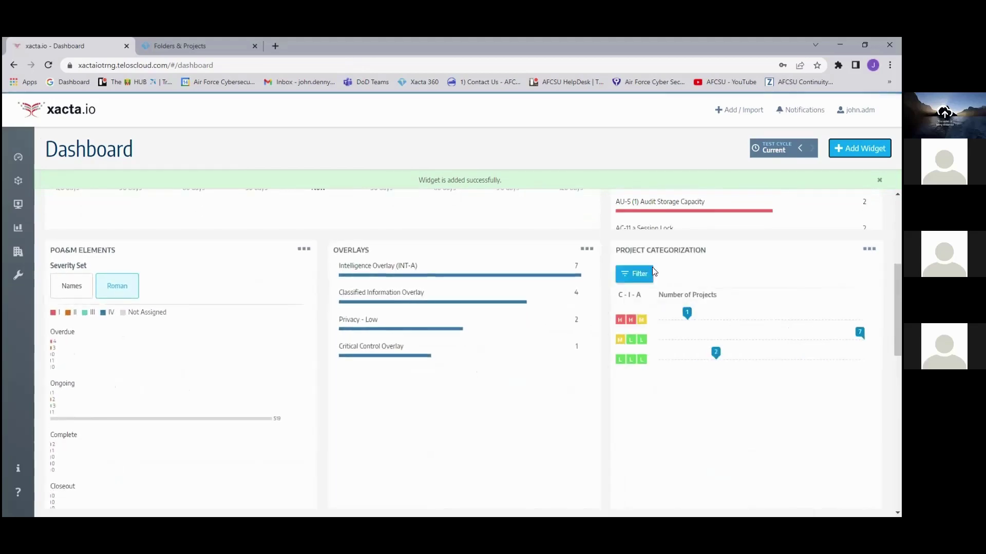
scroll(750, 281, "up", 2)
left_click_drag(744, 358, 747, 190)
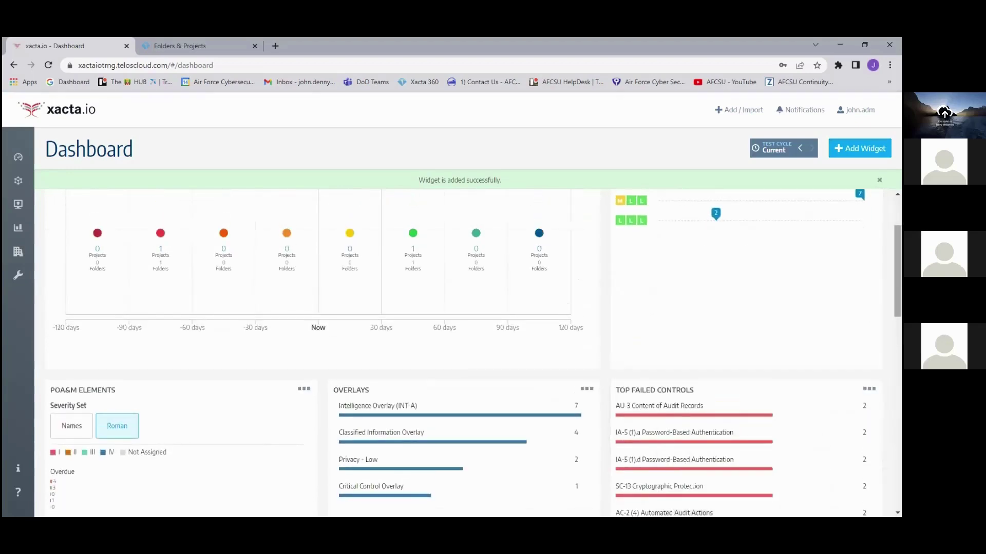
scroll(683, 215, "up", 2)
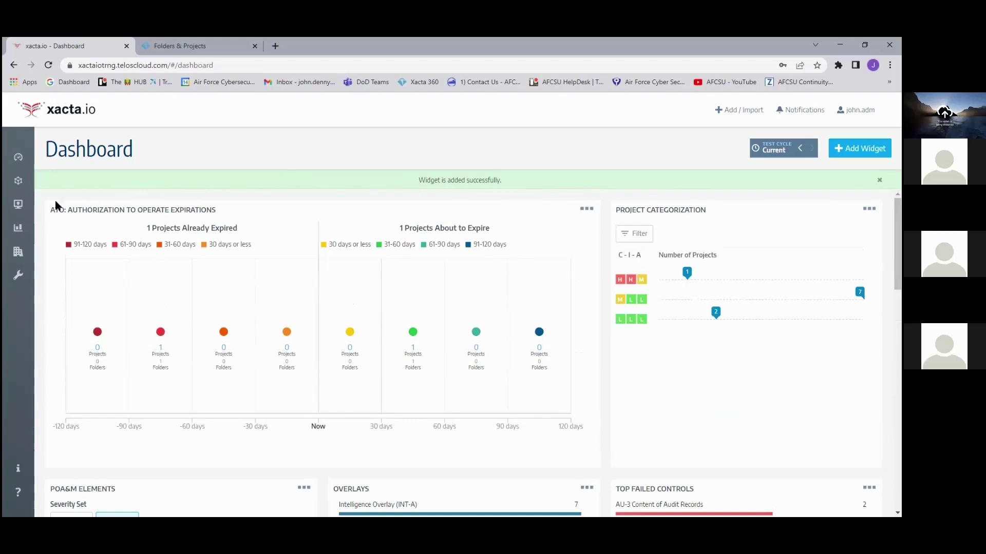
Step: Review the rearranged dashboard from the ATO expirations widget down to the IATT: Interim Approval to Test Expirations widget
scroll(42, 201, "down", 2)
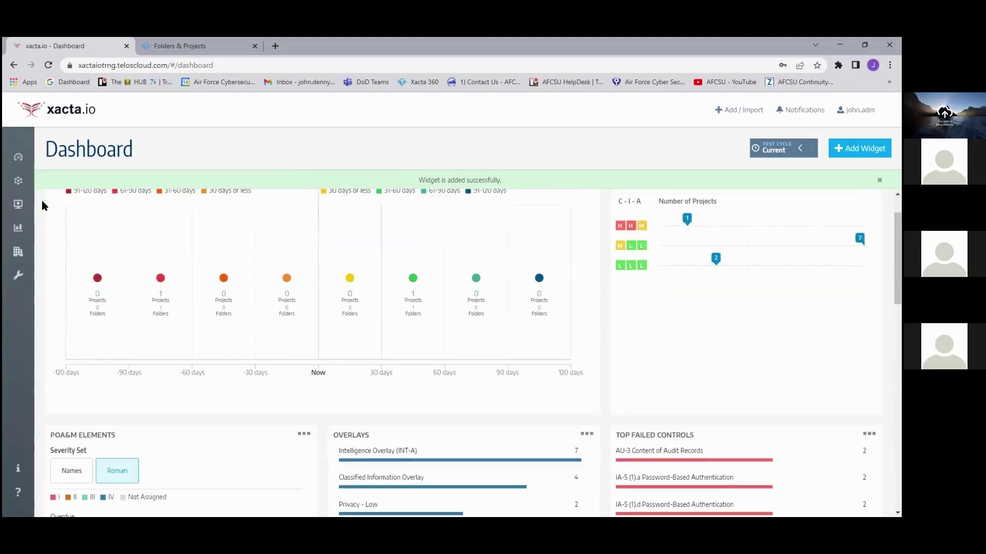
scroll(42, 201, "up", 2)
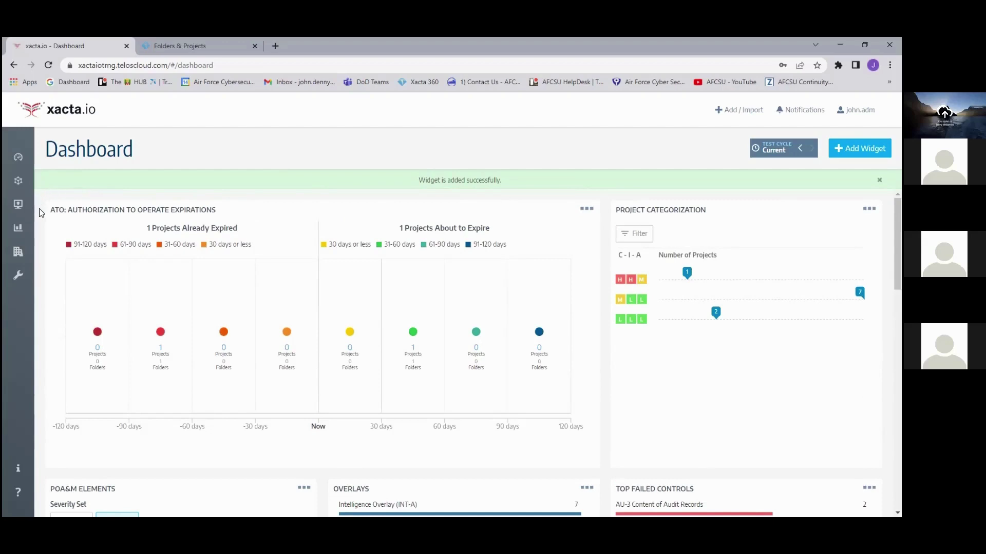
scroll(41, 213, "down", 5)
scroll(41, 216, "down", 3)
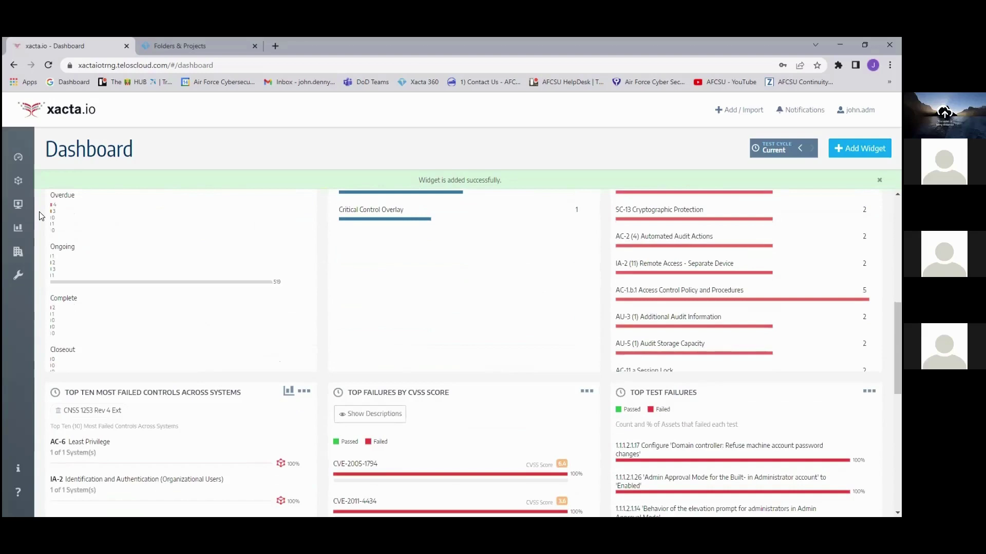
scroll(41, 216, "down", 6)
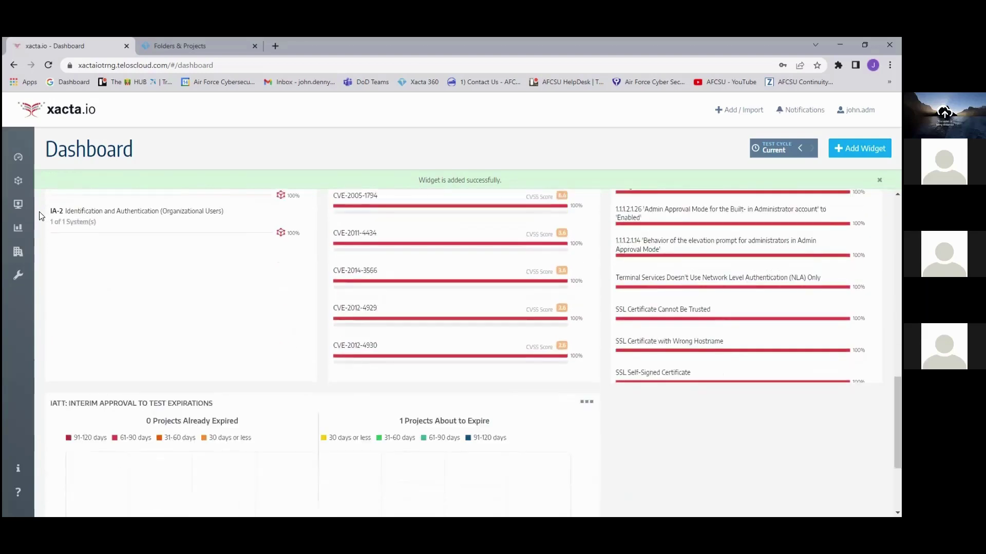
scroll(41, 215, "down", 3)
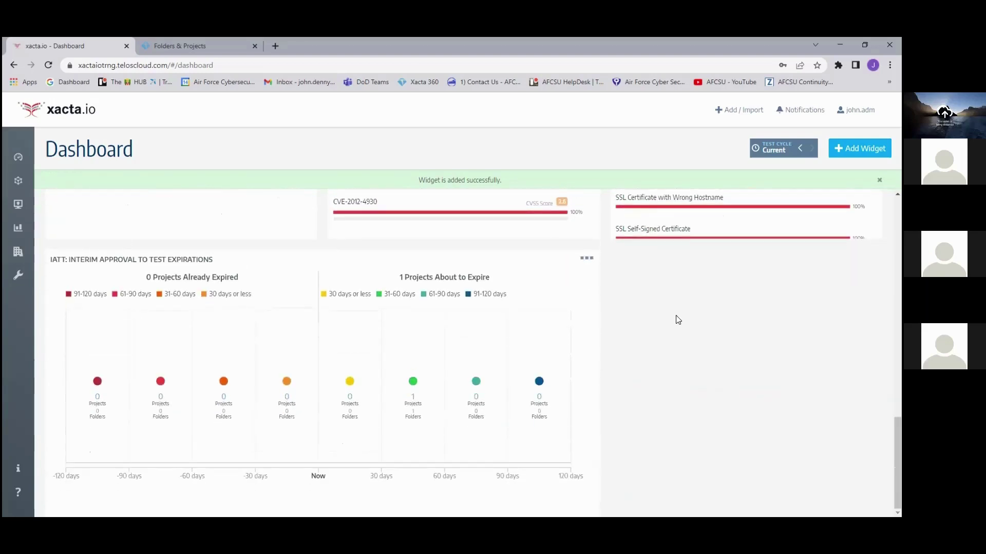
scroll(608, 379, "up", 7)
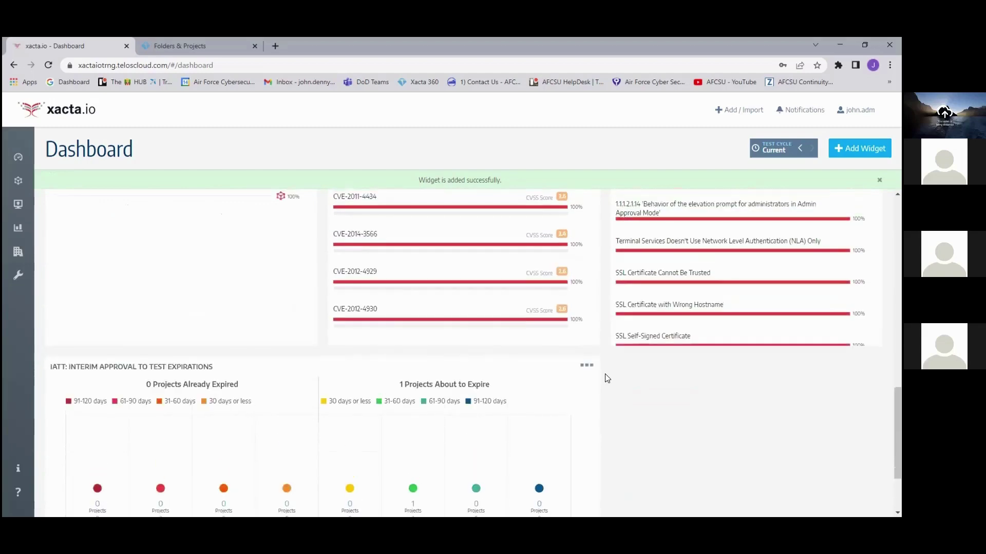
scroll(607, 380, "up", 6)
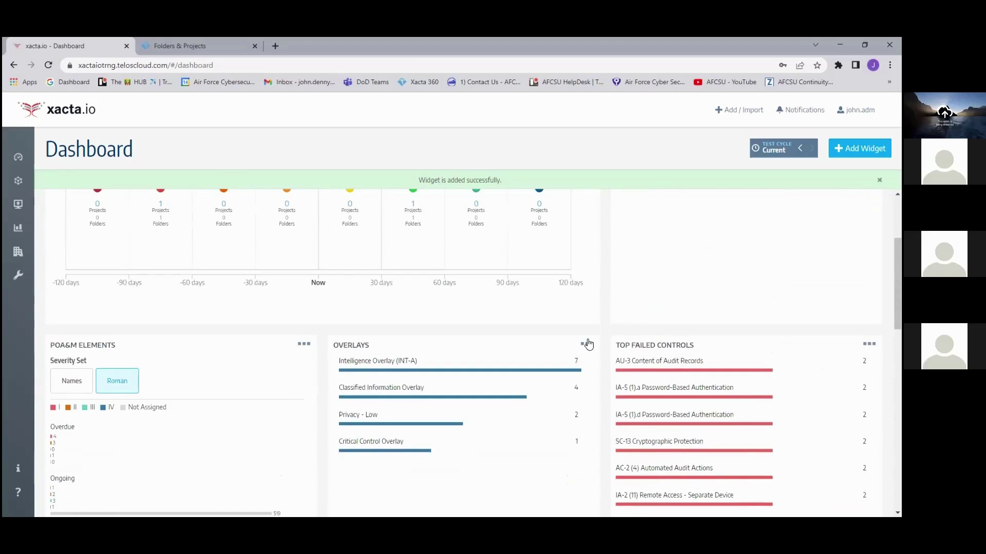
Step: Edit the Overlays widget's general settings and set its custom color to purple #8F33A9
scroll(589, 345, "down", 1)
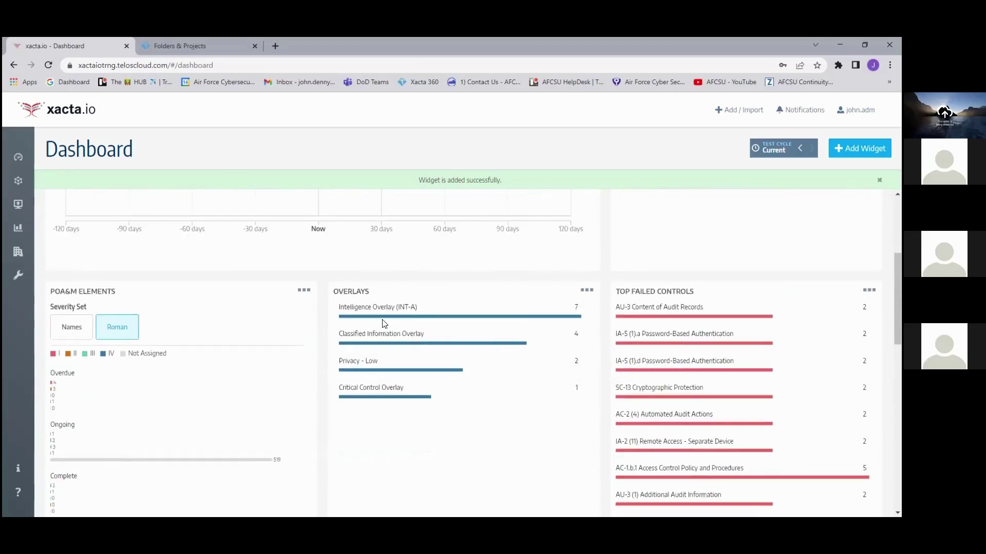
left_click(587, 290)
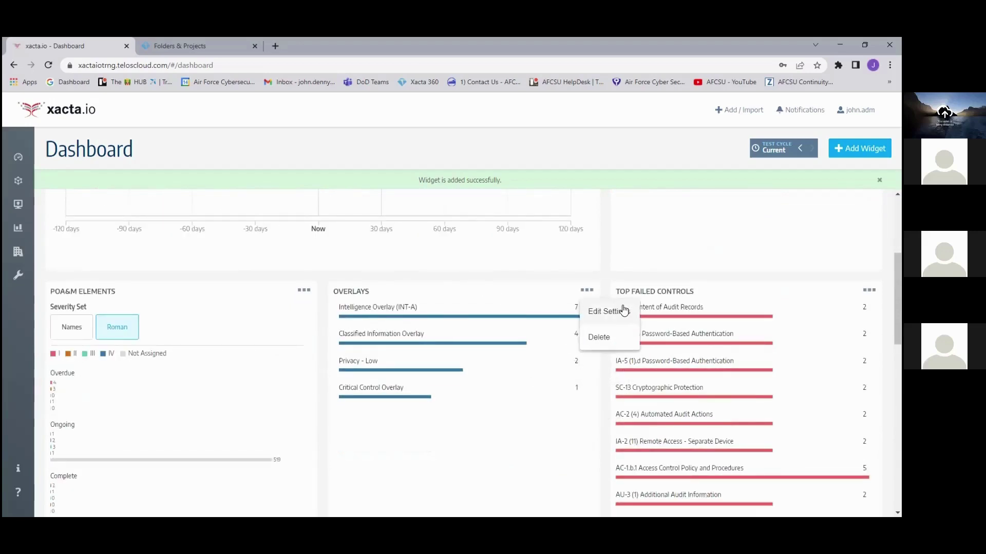
left_click(608, 311)
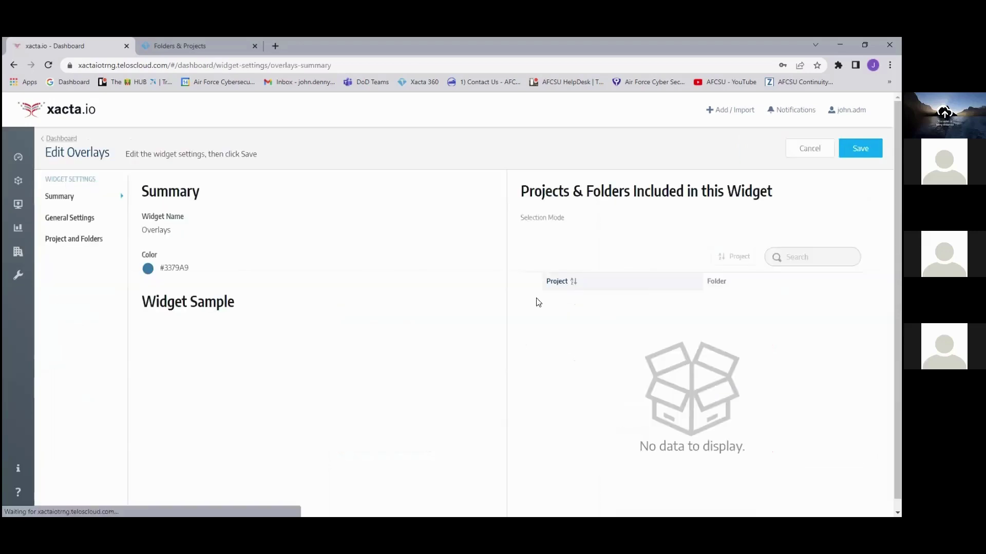
left_click(90, 220)
left_click(210, 274)
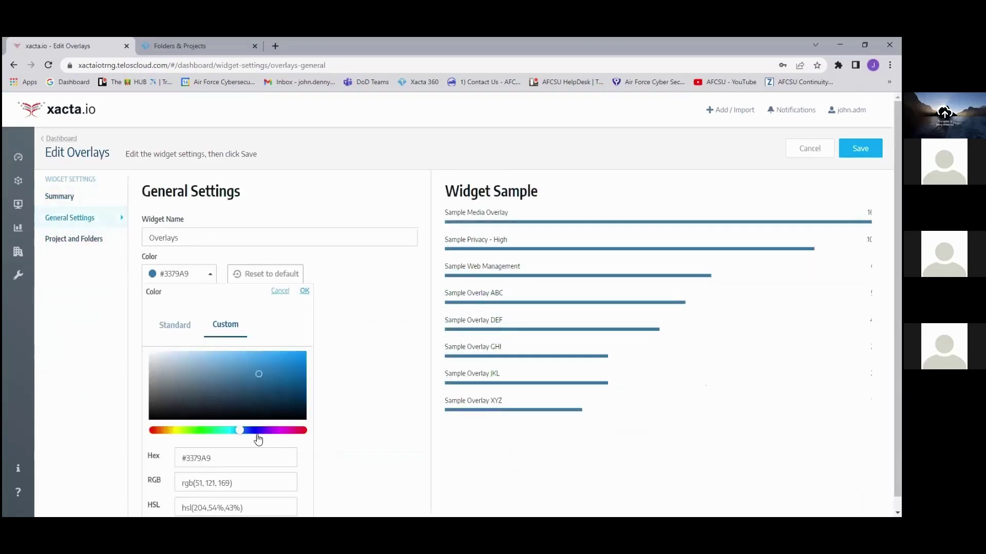
left_click_drag(240, 431, 276, 432)
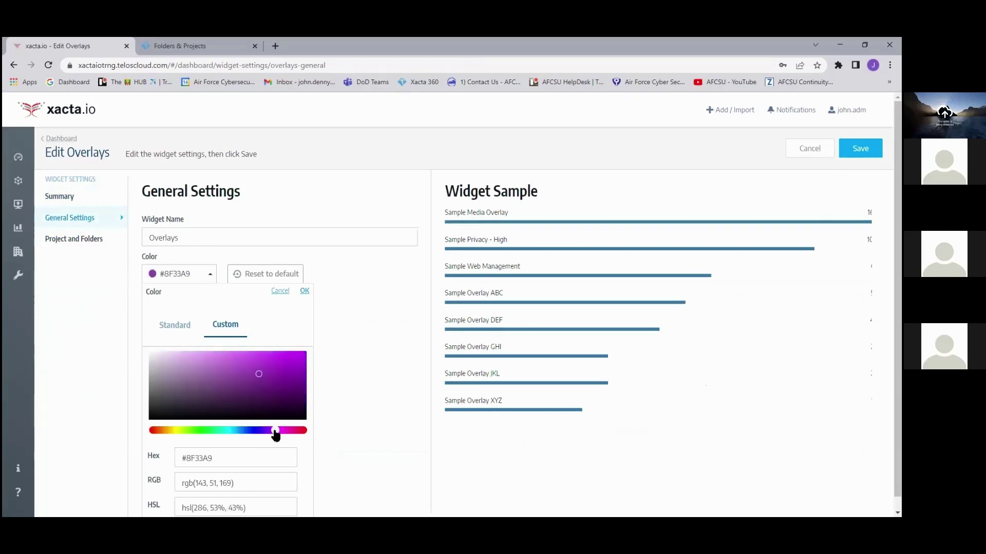
scroll(380, 342, "down", 1)
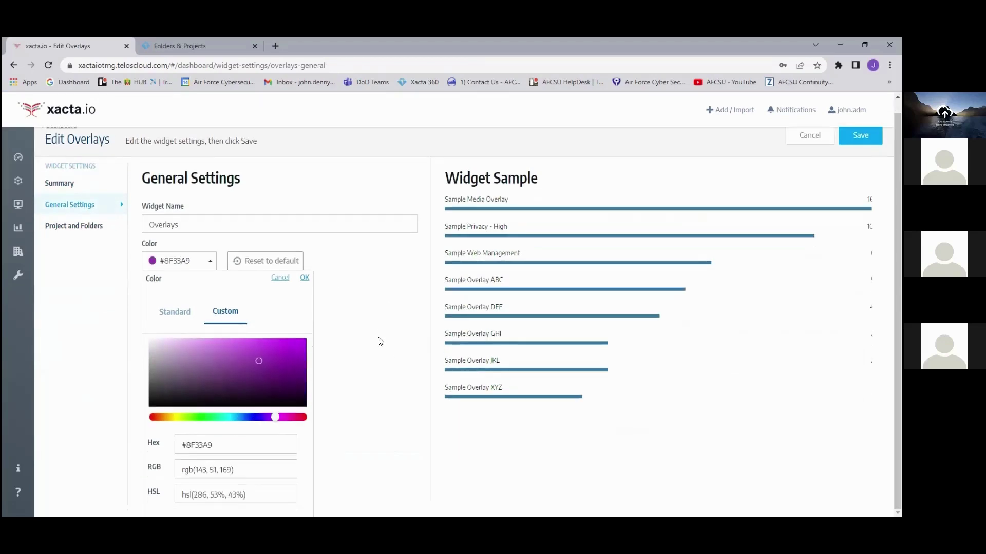
left_click(304, 278)
Step: Save the Overlays widget settings and view the recolored widget on the dashboard
left_click(869, 148)
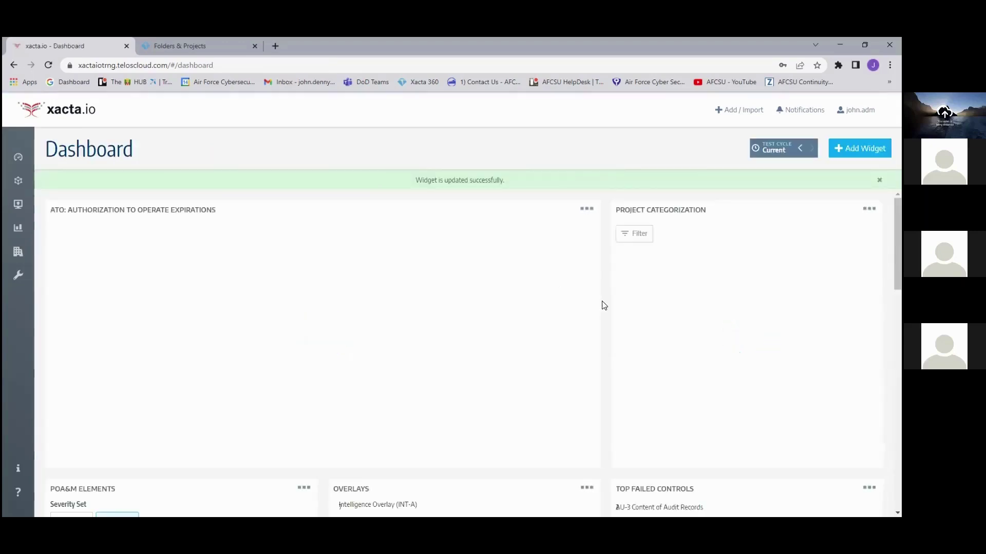
scroll(604, 306, "down", 4)
mouse_move(571, 304)
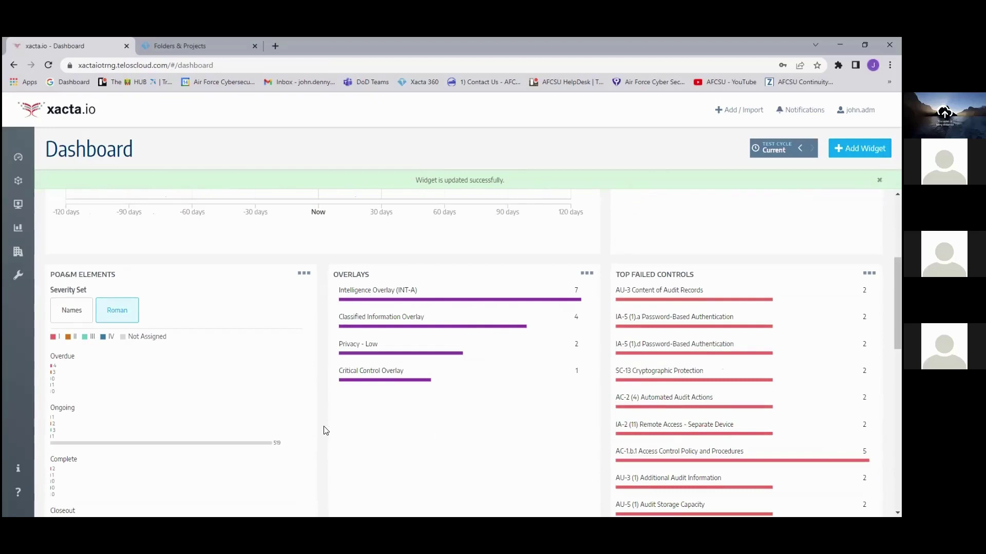
scroll(326, 430, "up", 4)
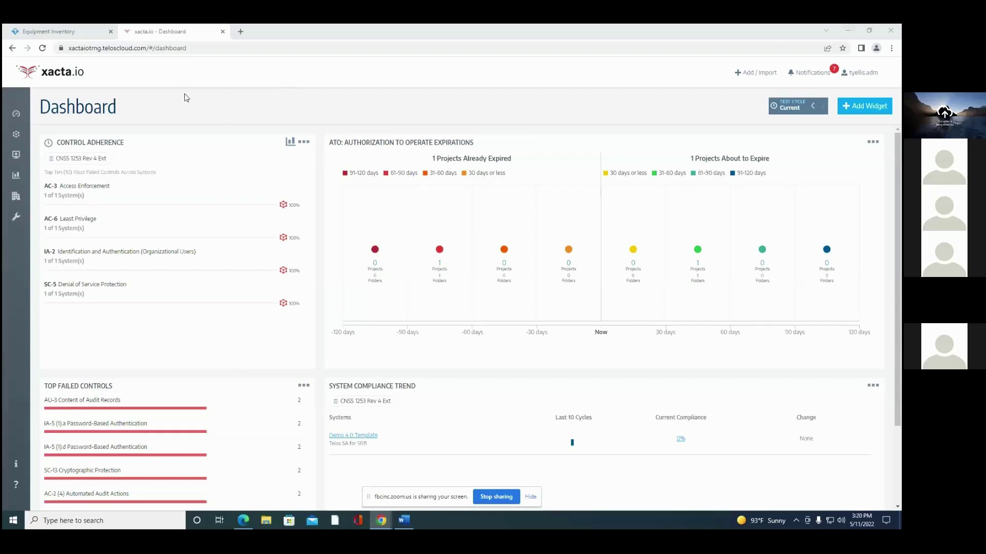
Step: Open the system overview of Demo 4.0 Template from the list of systems
mouse_move(22, 118)
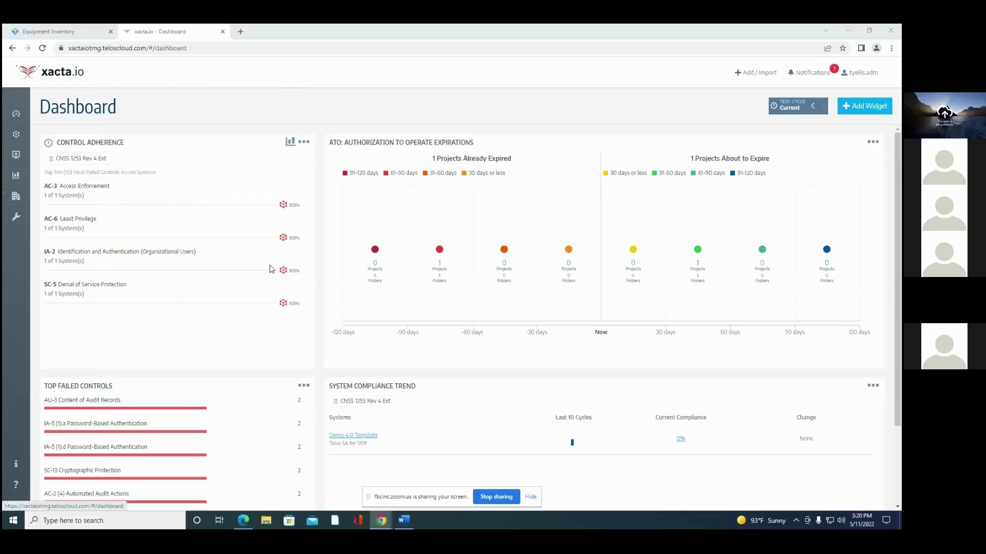
mouse_move(20, 135)
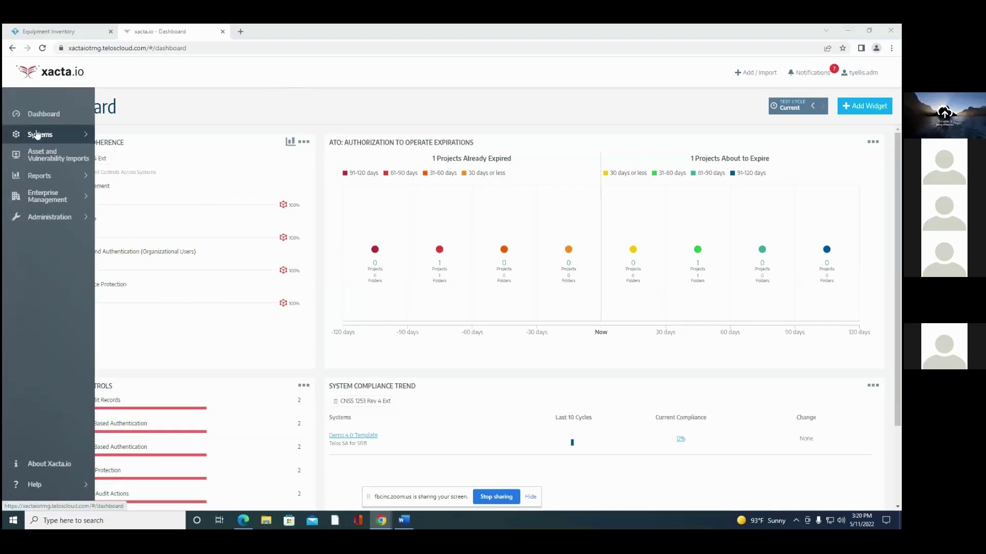
left_click(37, 134)
left_click(81, 162)
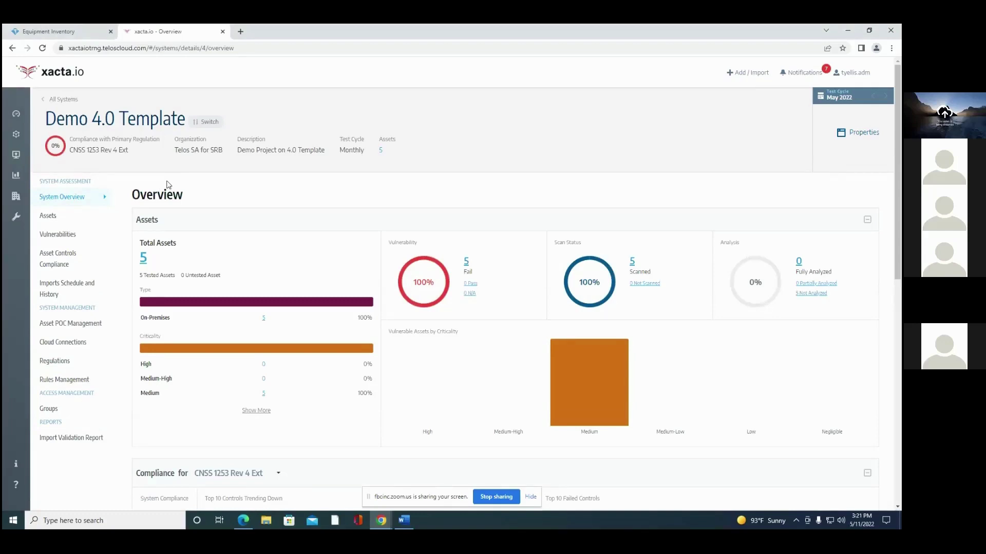
mouse_move(17, 137)
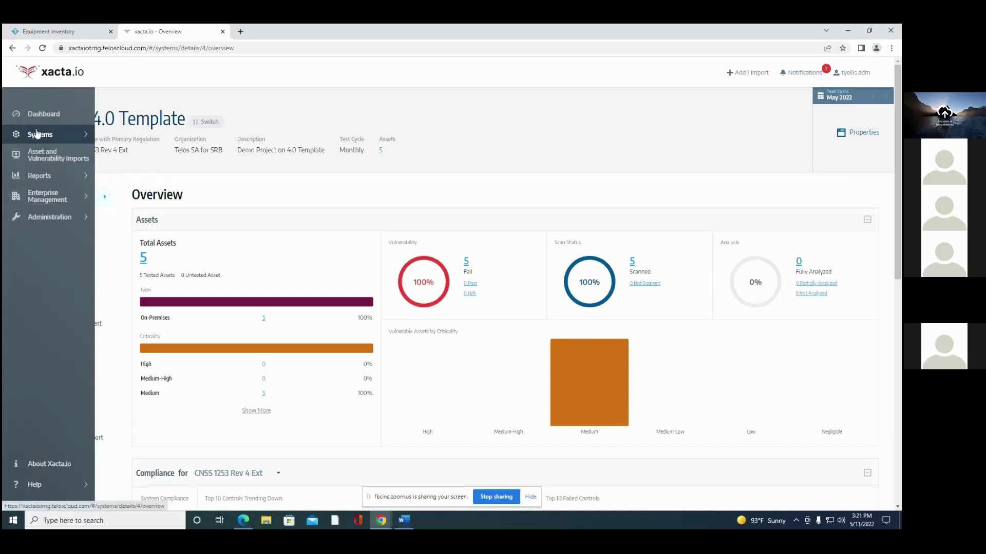
left_click(37, 134)
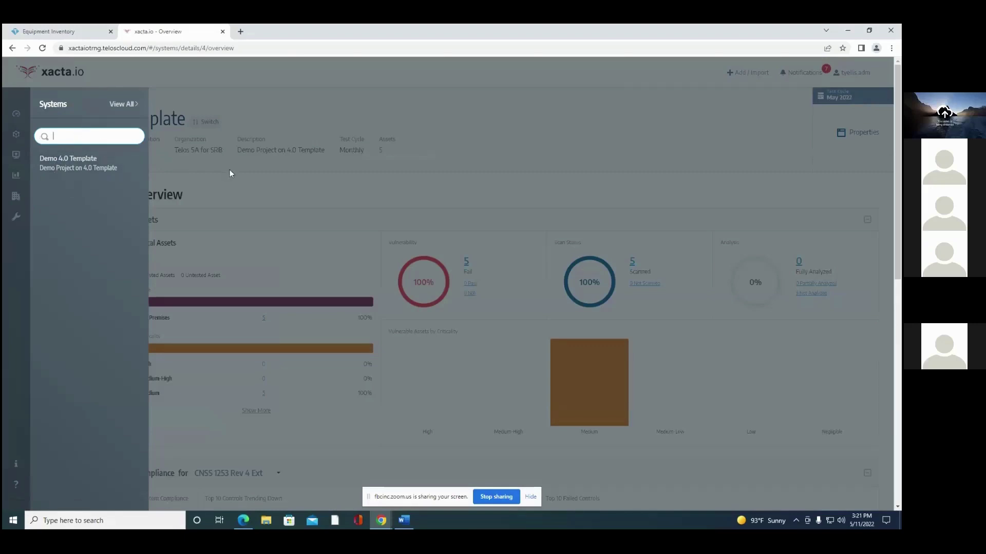
left_click(79, 163)
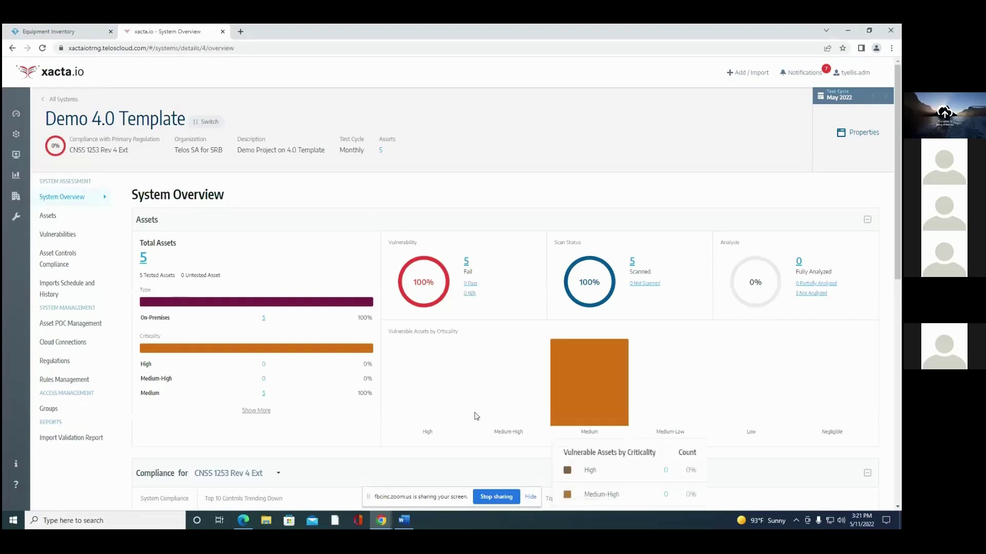
Step: Examine the system overview's scan status, vulnerable assets by criticality, CNSS 1253 Rev 4 Ext compliance, and test and CVE results
mouse_move(606, 296)
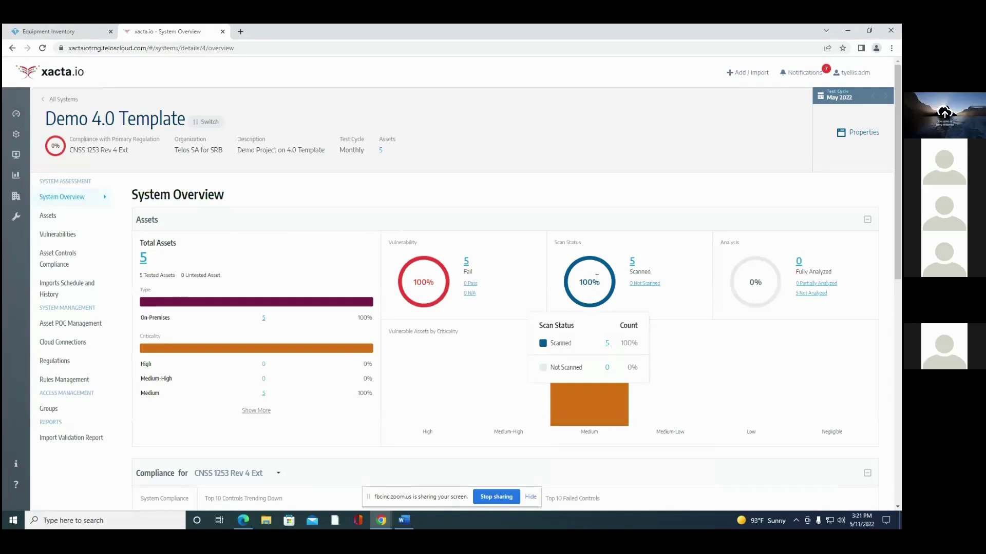
scroll(530, 291, "down", 4)
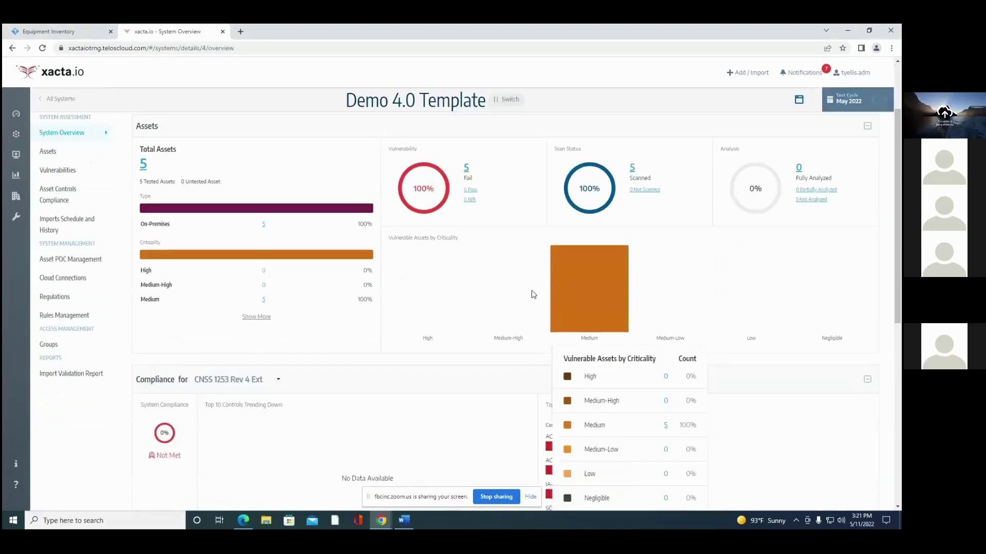
scroll(467, 307, "down", 2)
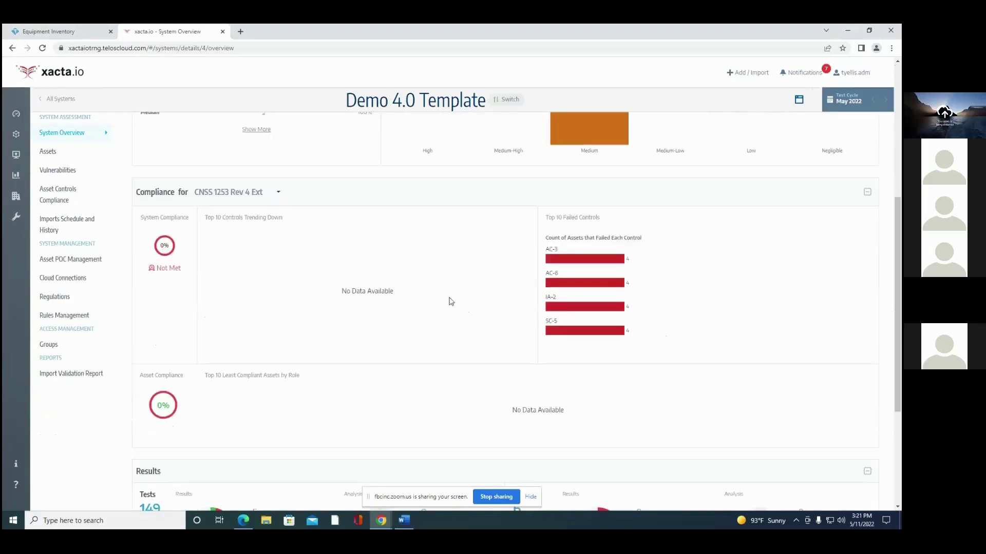
scroll(451, 302, "down", 3)
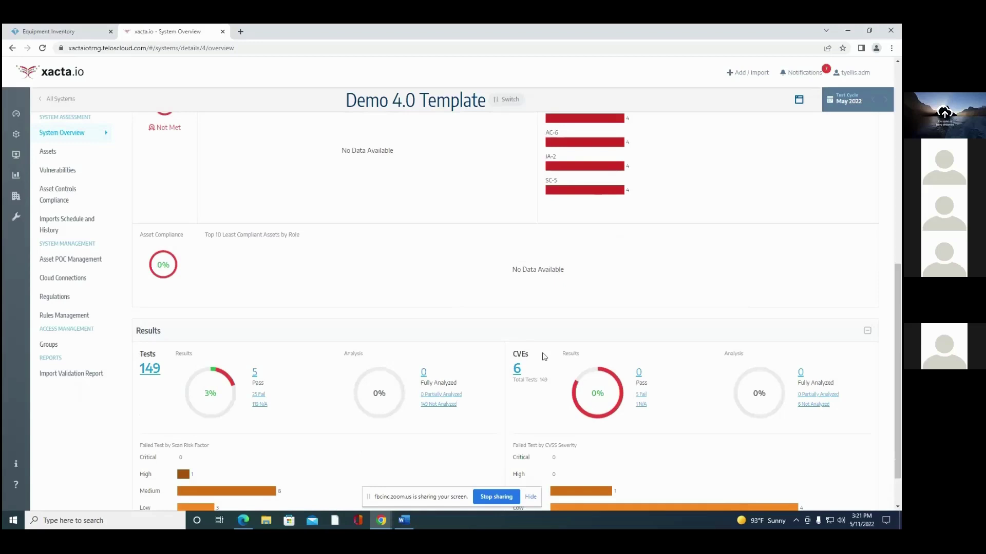
scroll(451, 319, "up", 3)
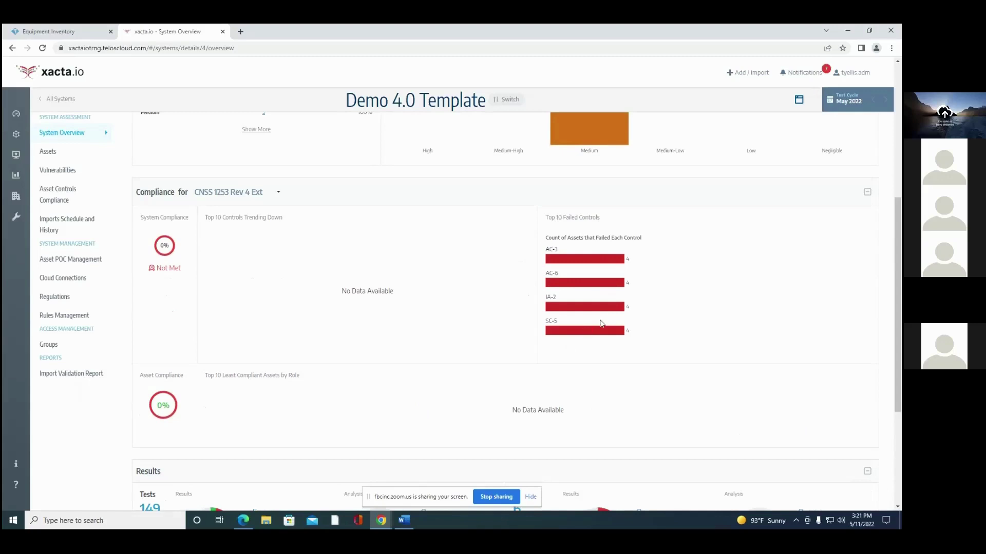
scroll(456, 319, "up", 1)
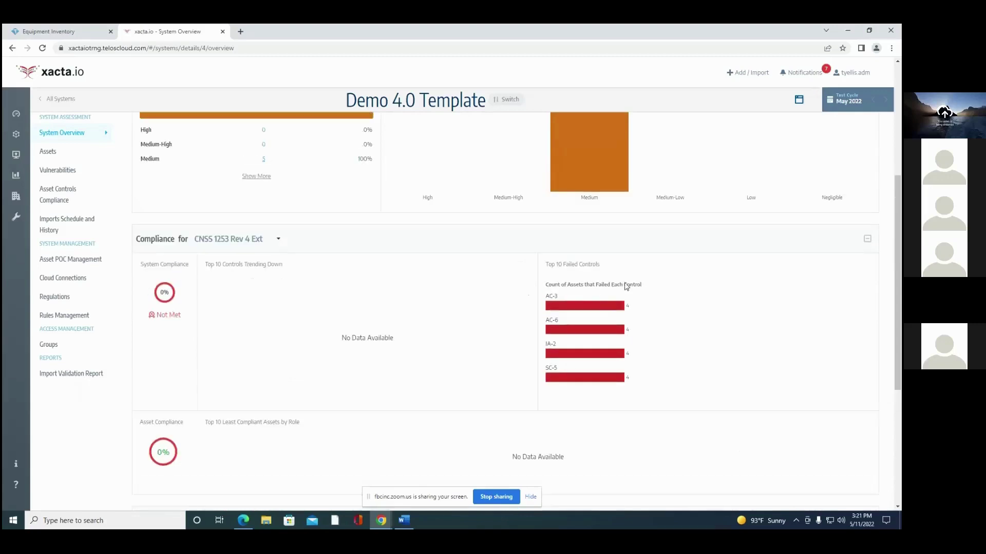
scroll(411, 321, "up", 4)
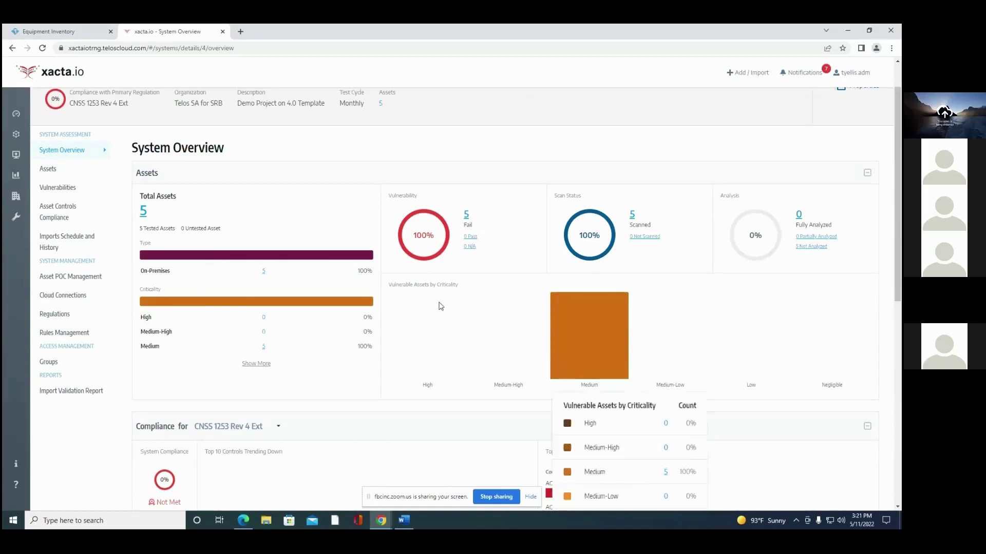
scroll(429, 292, "up", 1)
Step: Start a site-level Nessus asset import, view the S3 Bucket and Network Share locations, and choose File as the import location
left_click(749, 75)
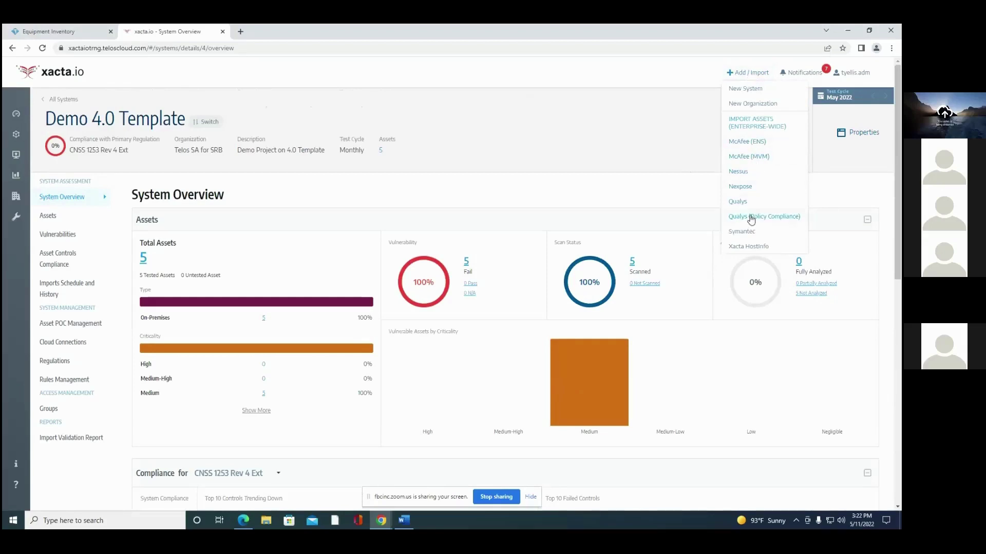
left_click(747, 176)
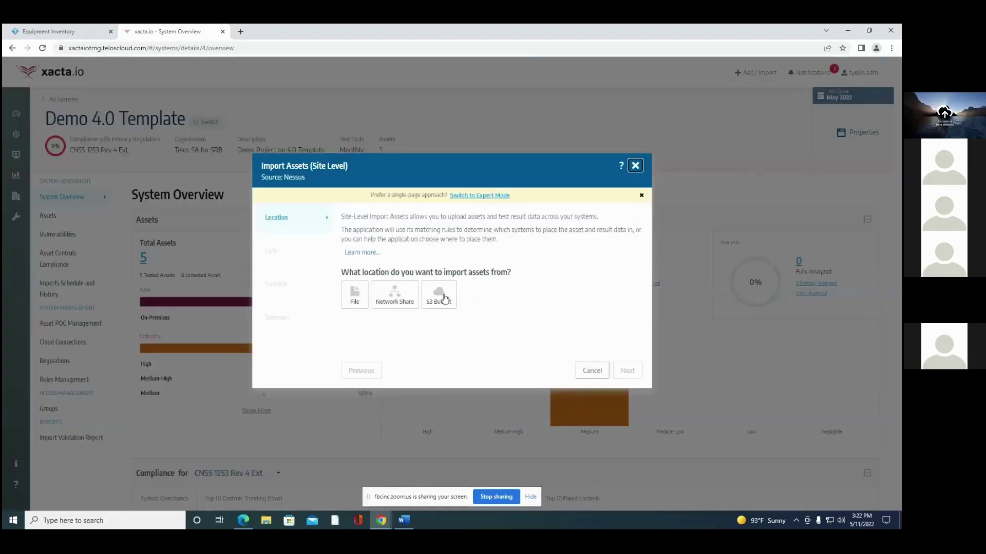
left_click(353, 298)
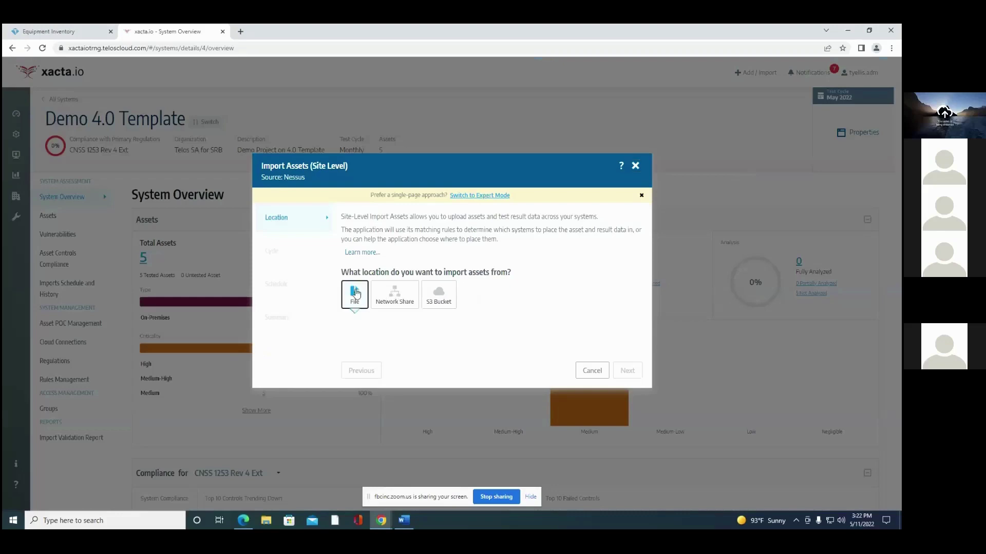
left_click(445, 248)
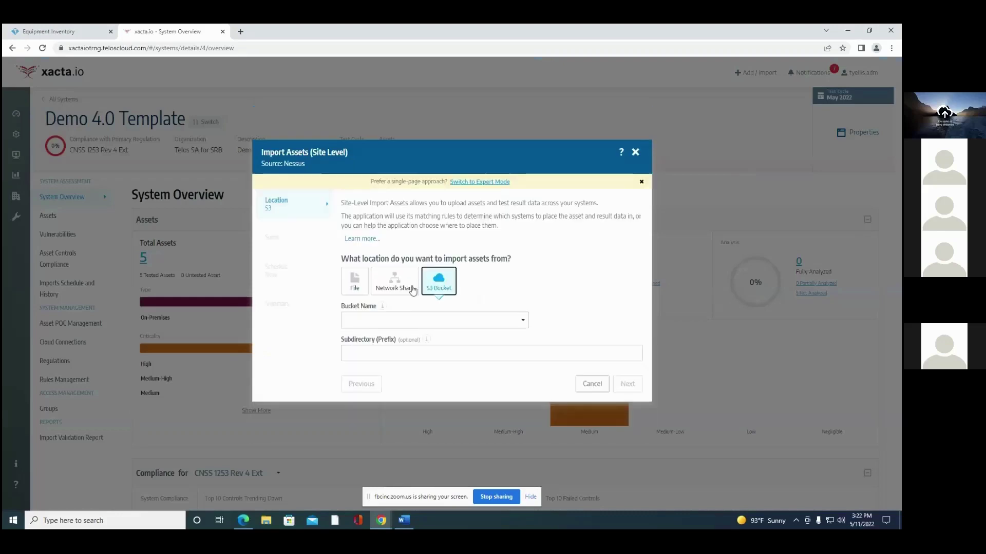
left_click(393, 289)
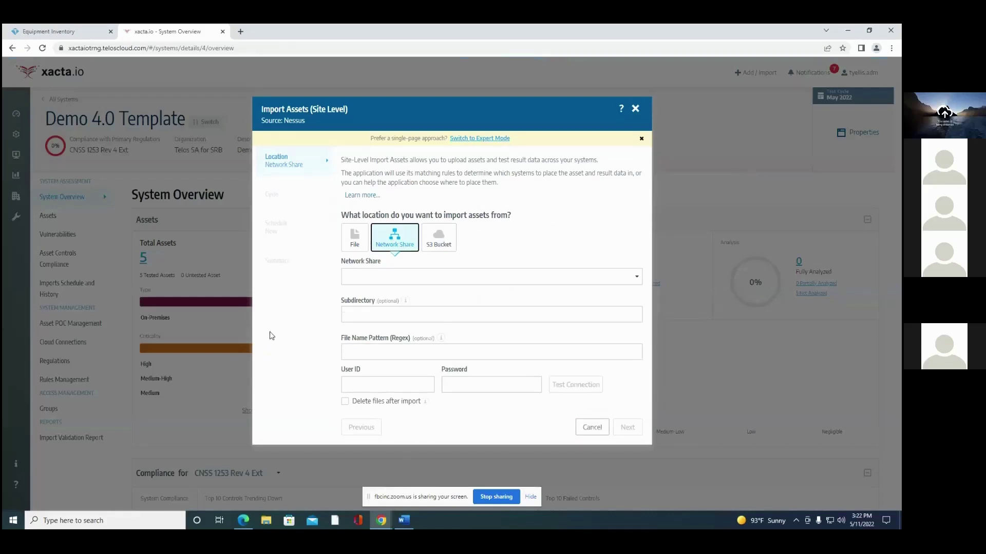
left_click(355, 237)
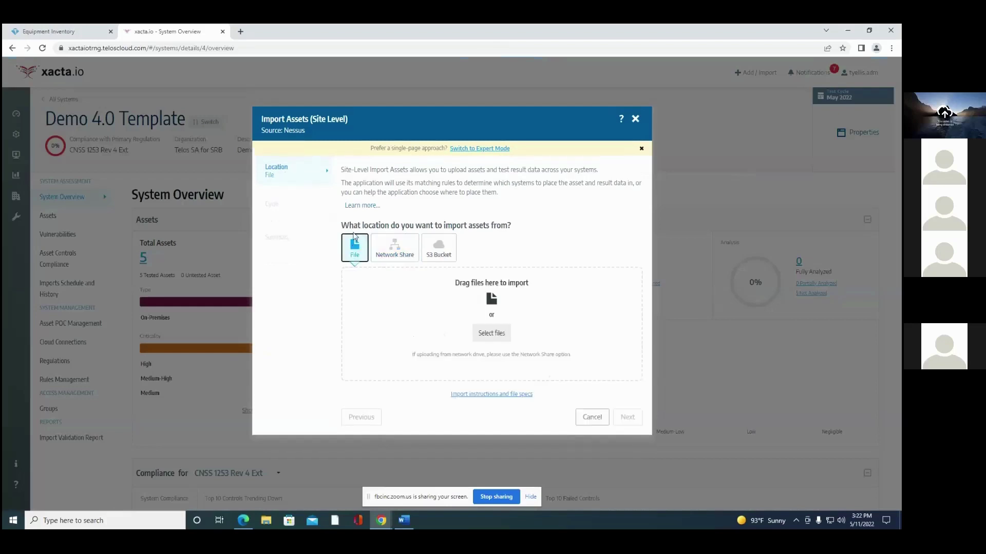
Step: Add onCloud-TRNG-1.nessus and onPrem-TRNG-1.nessus from the samples folder to the Nessus import
left_click(496, 338)
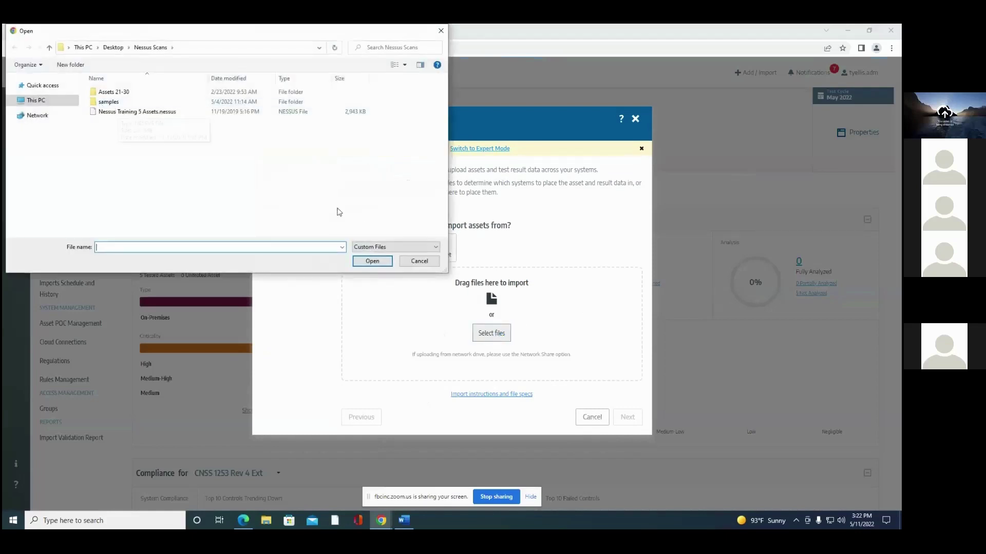
left_click(123, 104)
double_click(123, 104)
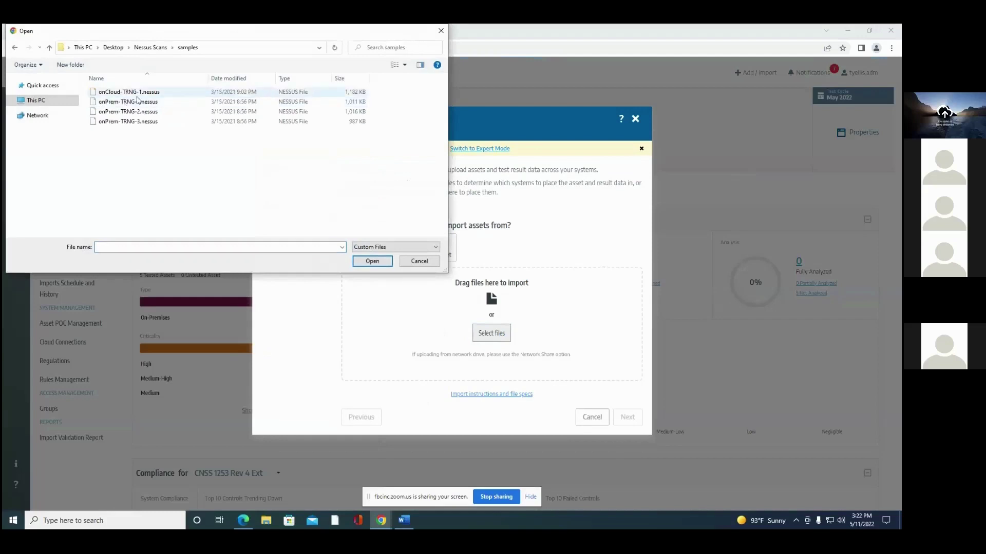
left_click(137, 95)
left_click(134, 102, "ctrl")
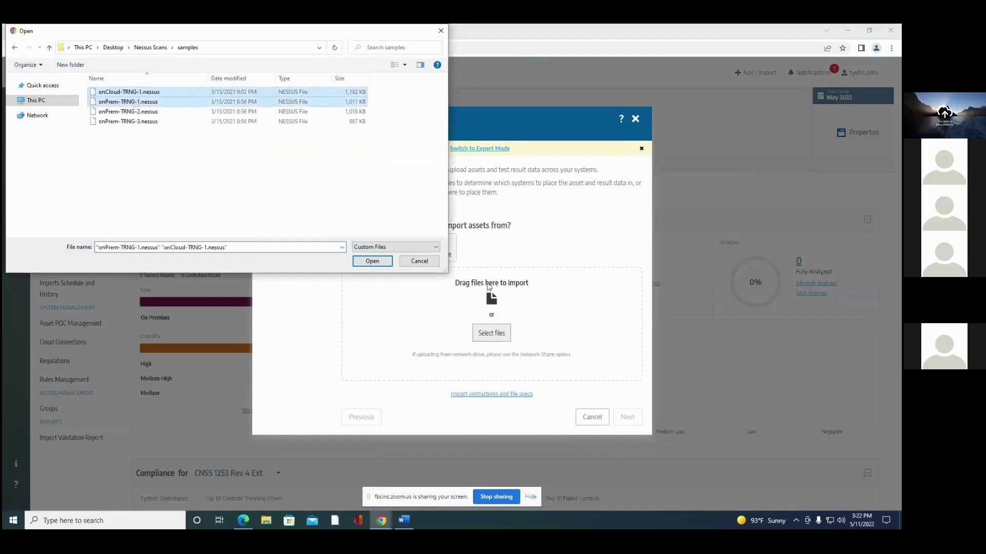
left_click(364, 266)
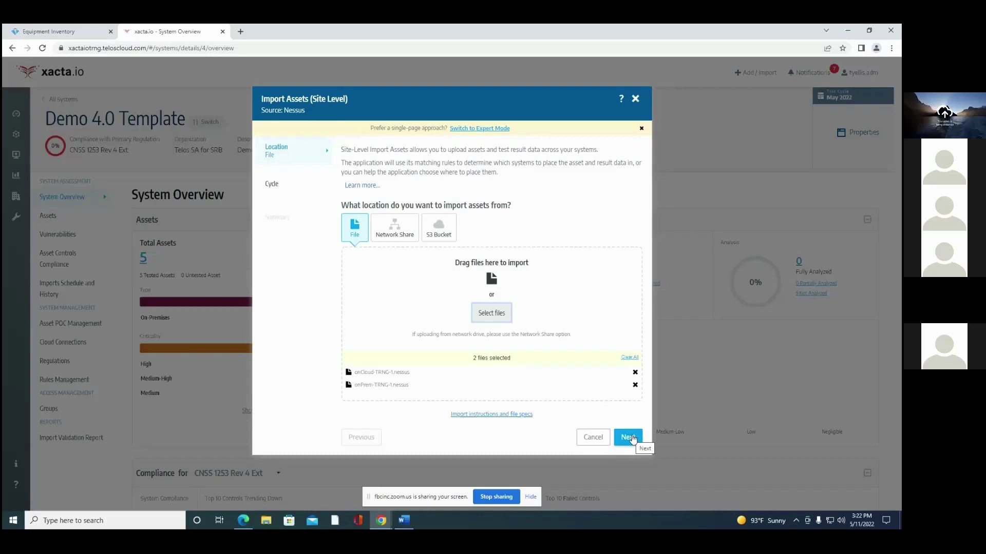
Step: Set the import's fallback system to Demo 4.0 Template and name the import job May Cycle, keeping the current cycle
left_click(628, 437)
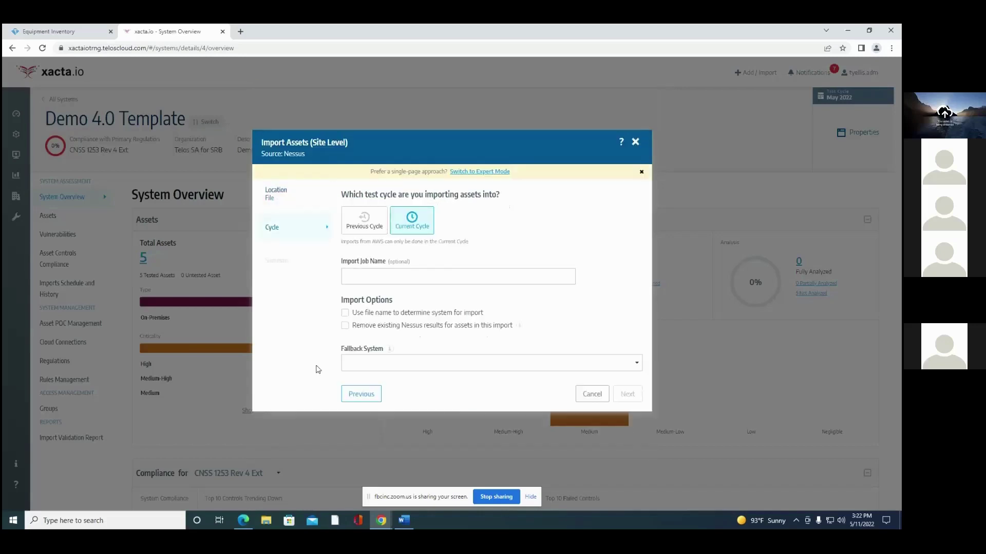
left_click(630, 364)
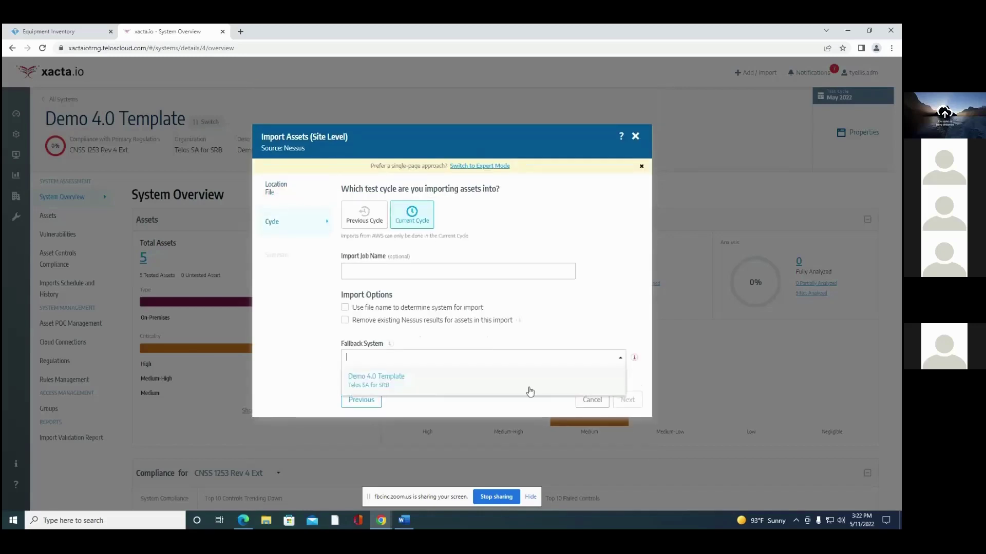
left_click(376, 382)
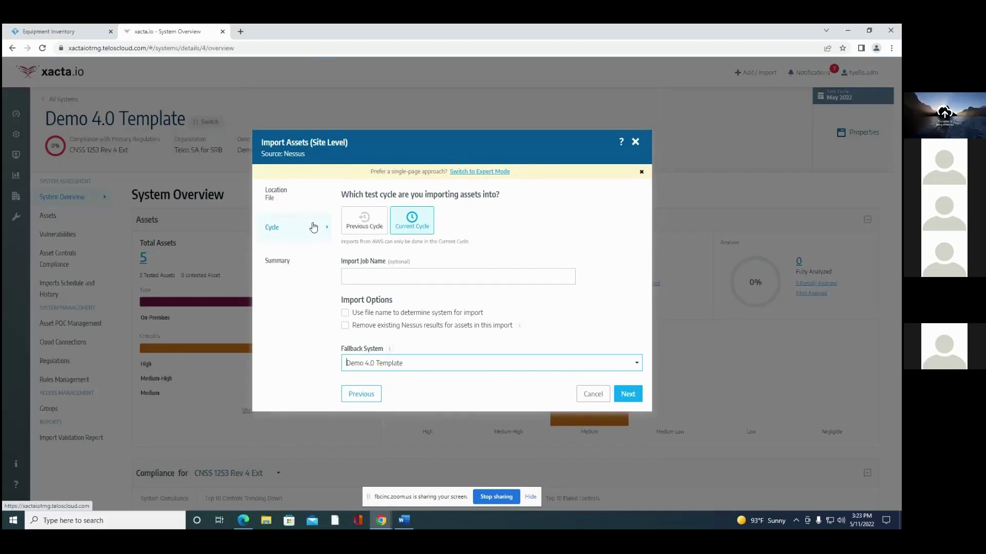
left_click(534, 365)
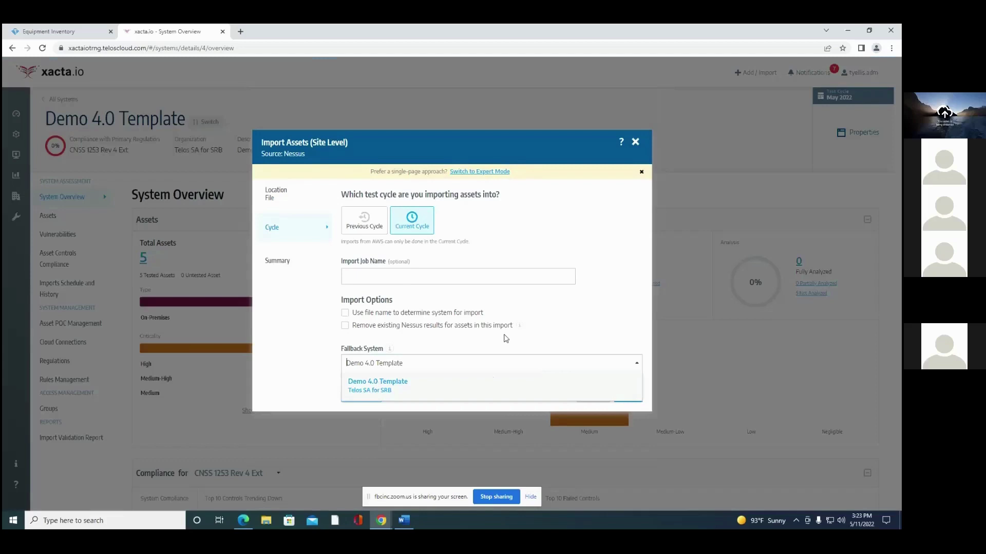
left_click(589, 299)
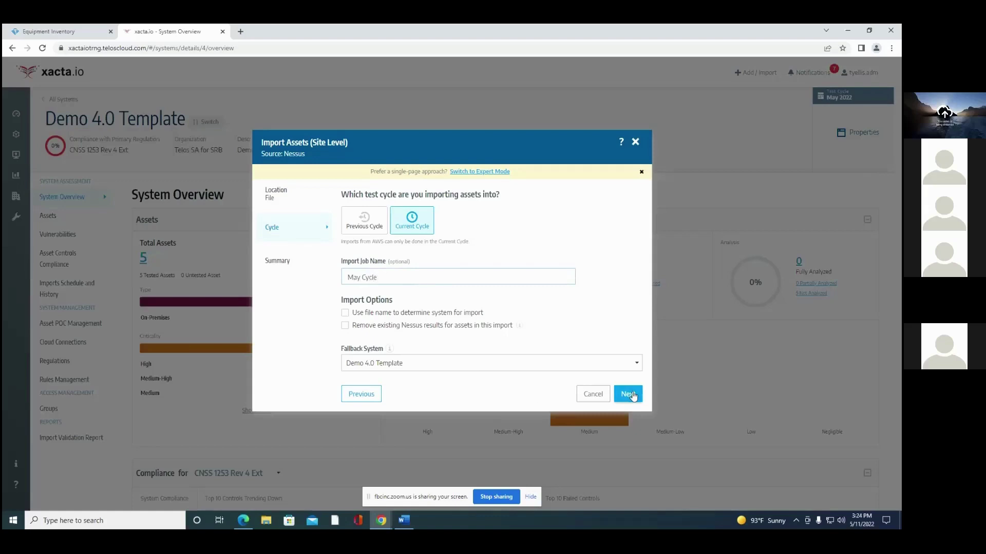
Step: Proceed to the import summary, run the Nessus import immediately, and dismiss the notification
left_click(626, 394)
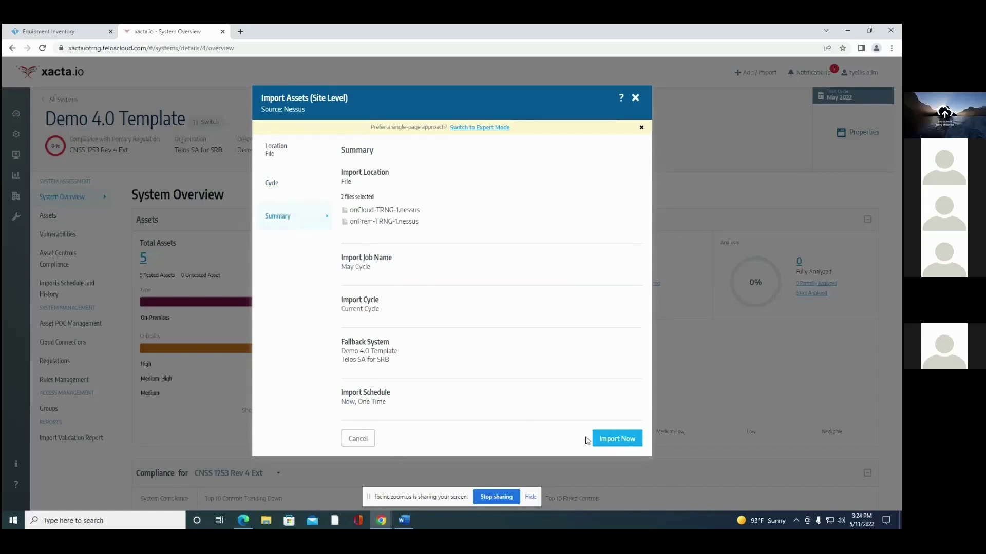
left_click(614, 438)
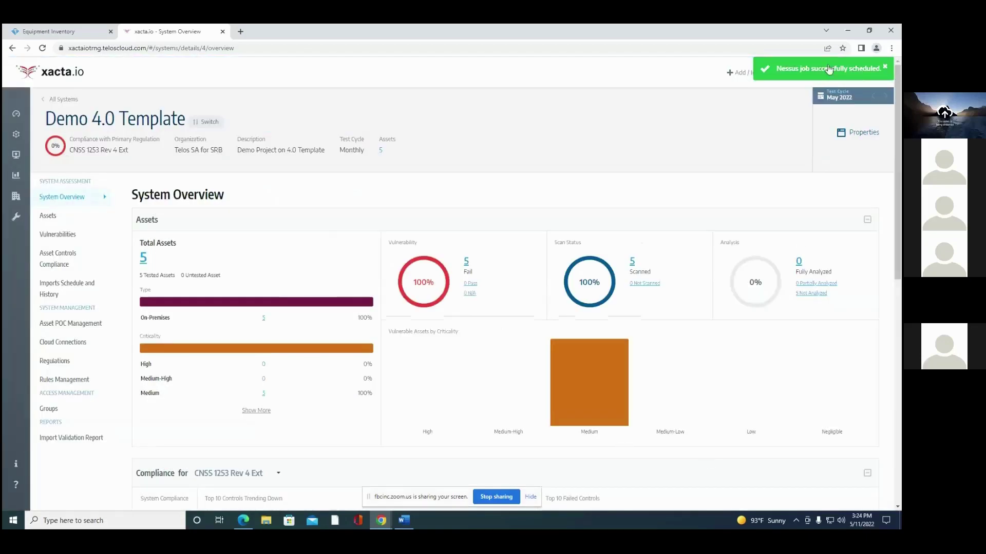
left_click(885, 69)
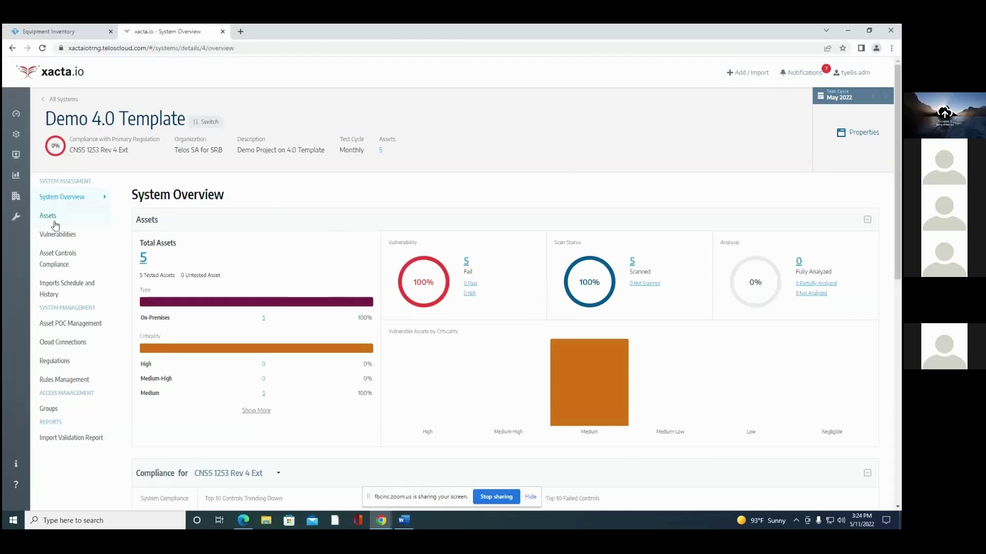
Step: Open the Demo 4.0 Template assets list, refresh it, and examine the listed assets' vulnerability and compliance status
left_click(54, 219)
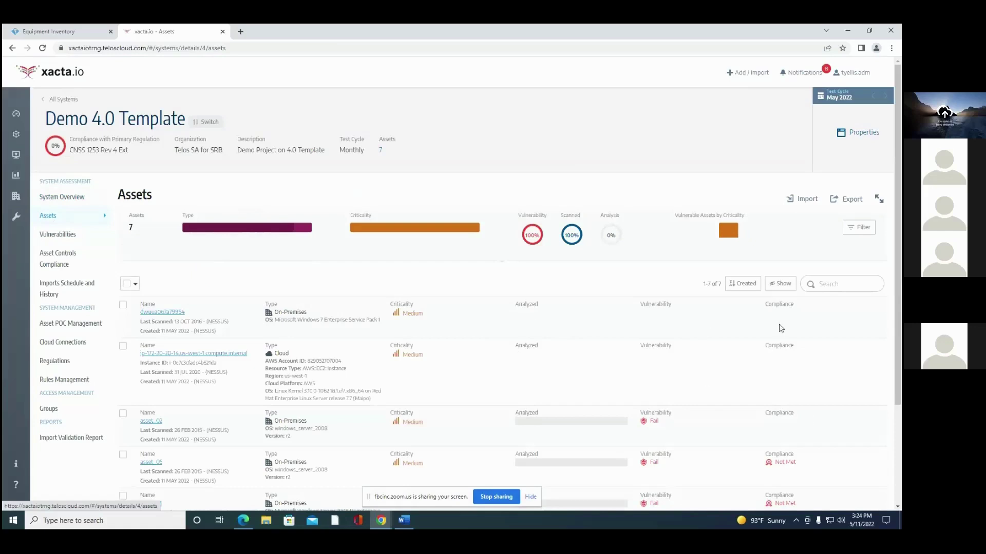
left_click(43, 48)
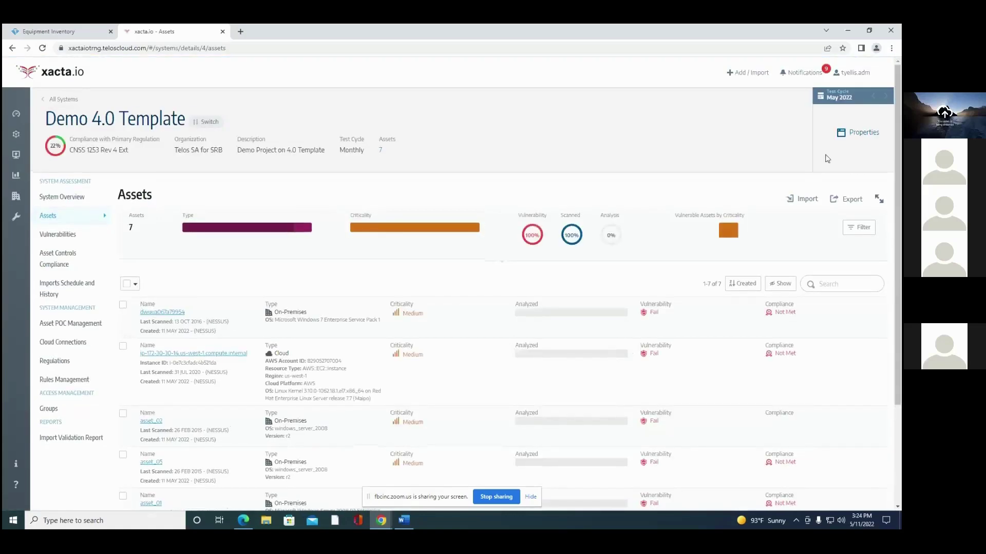
left_click(806, 73)
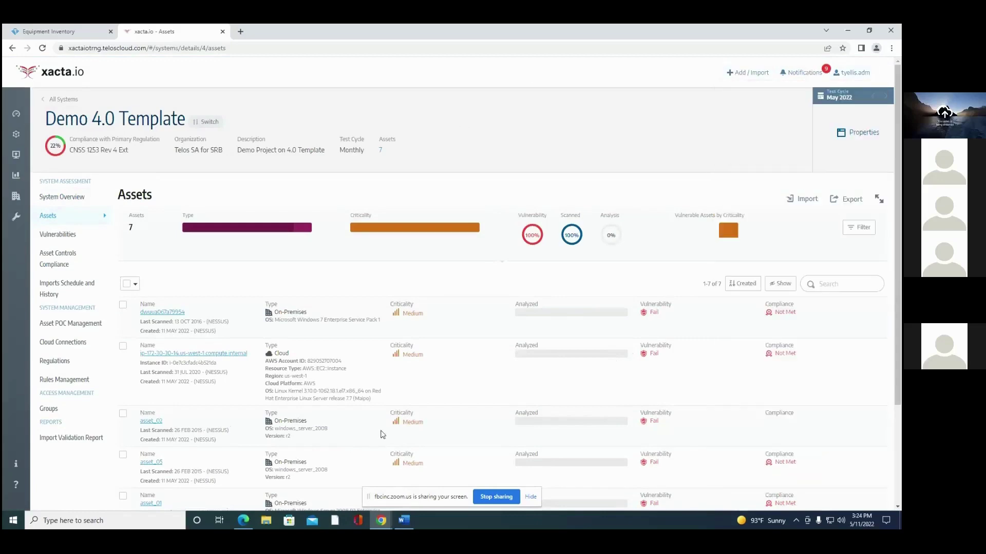
scroll(237, 298, "down", 3)
scroll(232, 296, "up", 3)
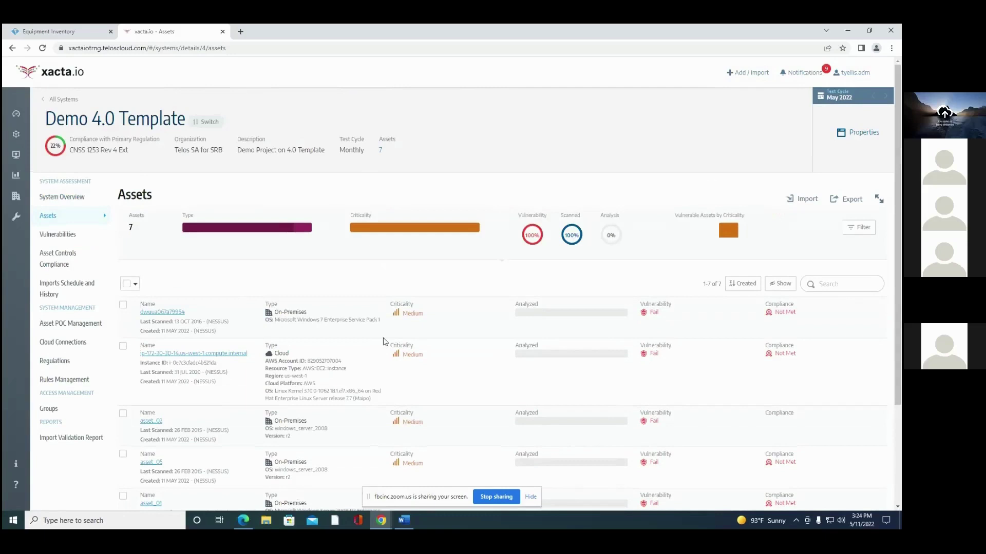
scroll(385, 341, "down", 3)
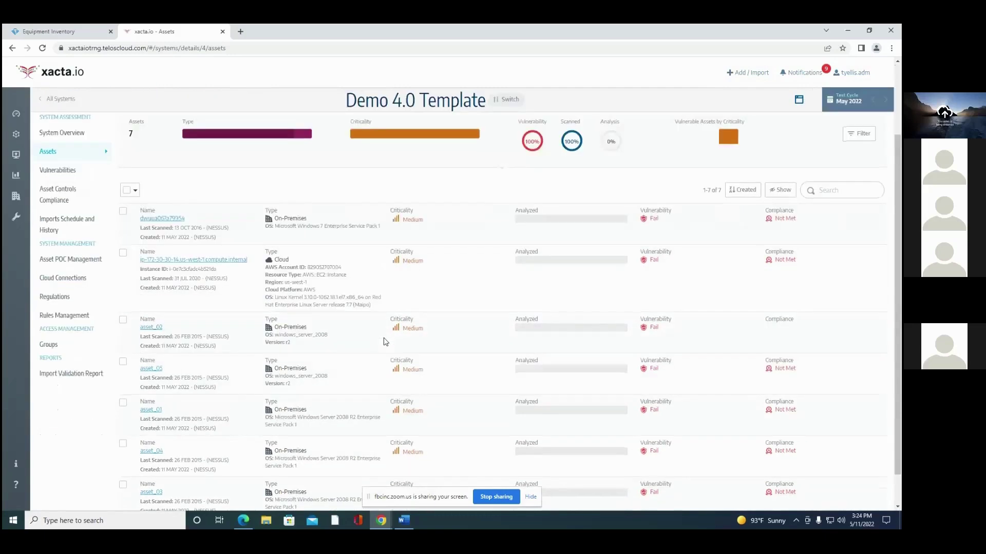
scroll(364, 320, "up", 3)
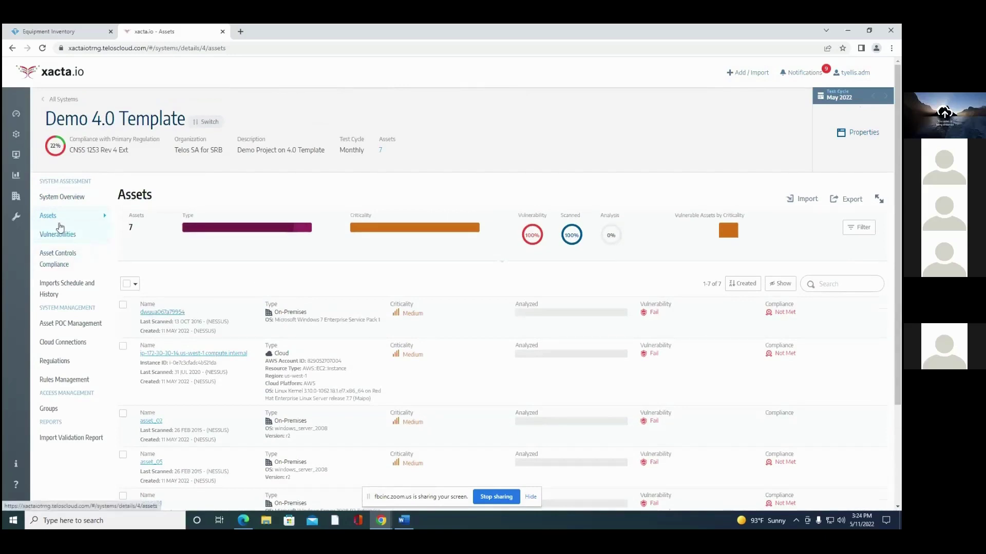
Step: Open the system's vulnerabilities and examine the test results with their control and content mappings
left_click(52, 234)
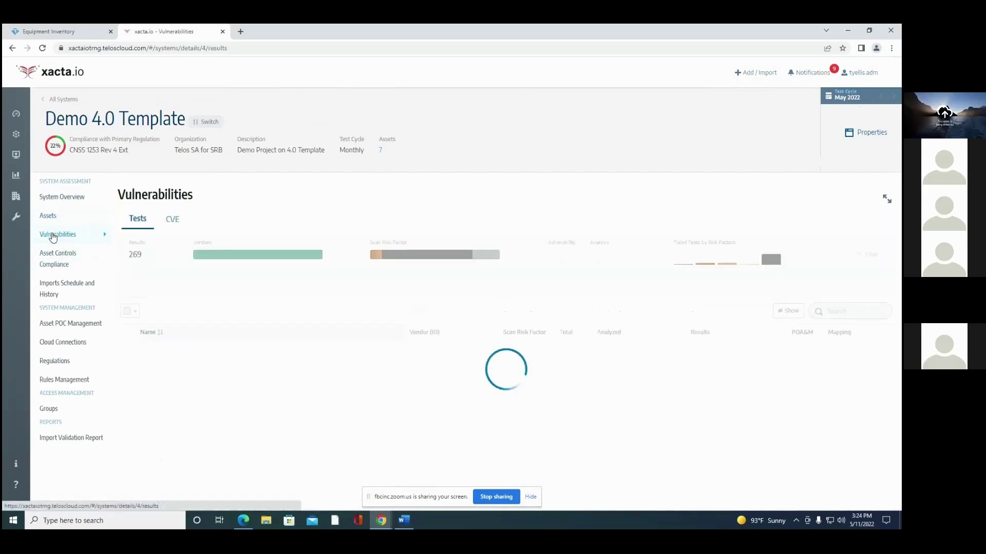
scroll(319, 370, "down", 3)
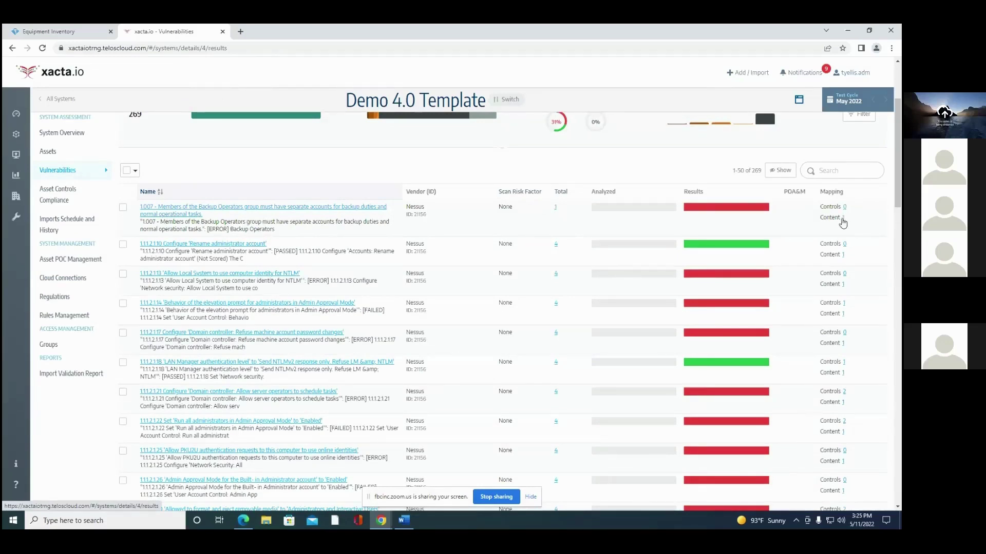
scroll(120, 250, "up", 5)
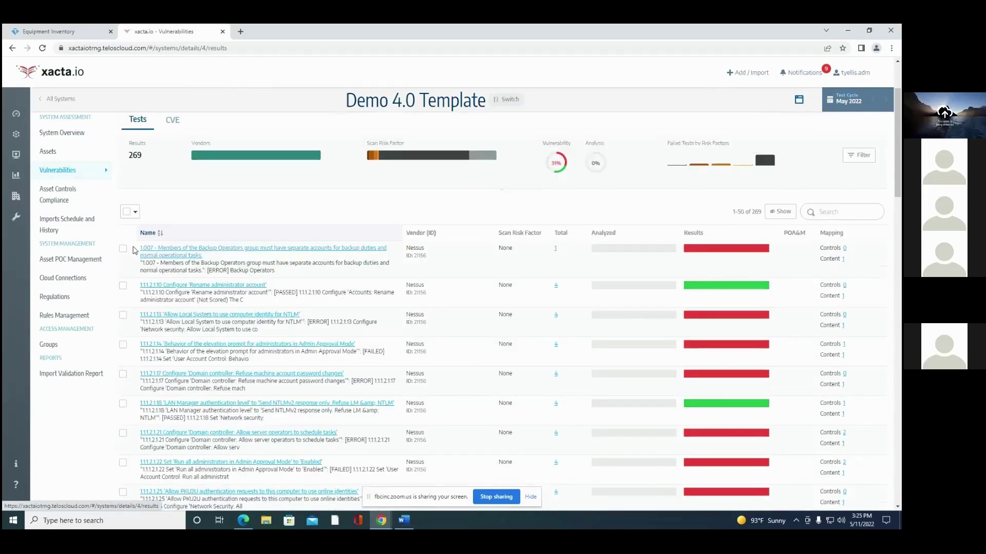
Step: Return to the assets list and examine the on-premises and cloud assets' types and criticality
left_click(66, 218)
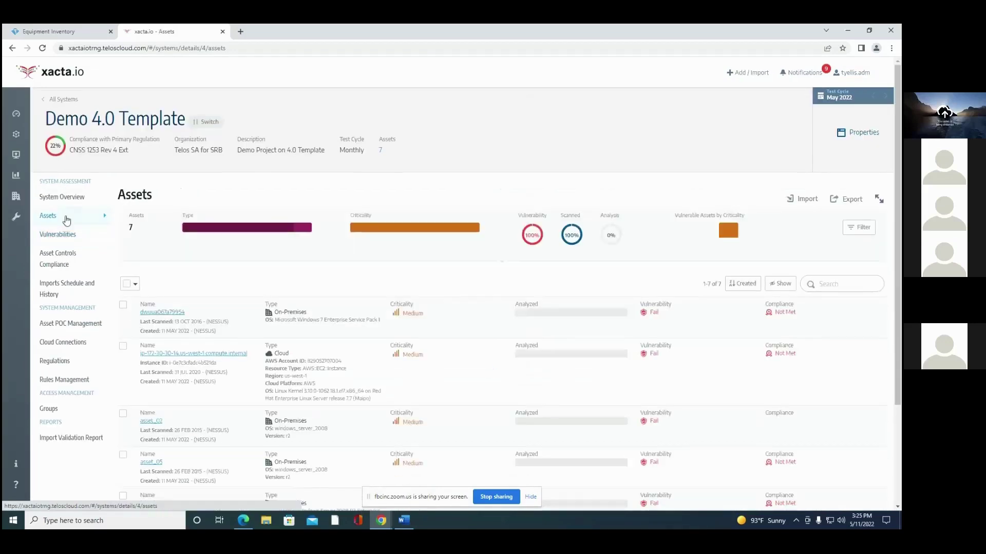
scroll(376, 375, "down", 2)
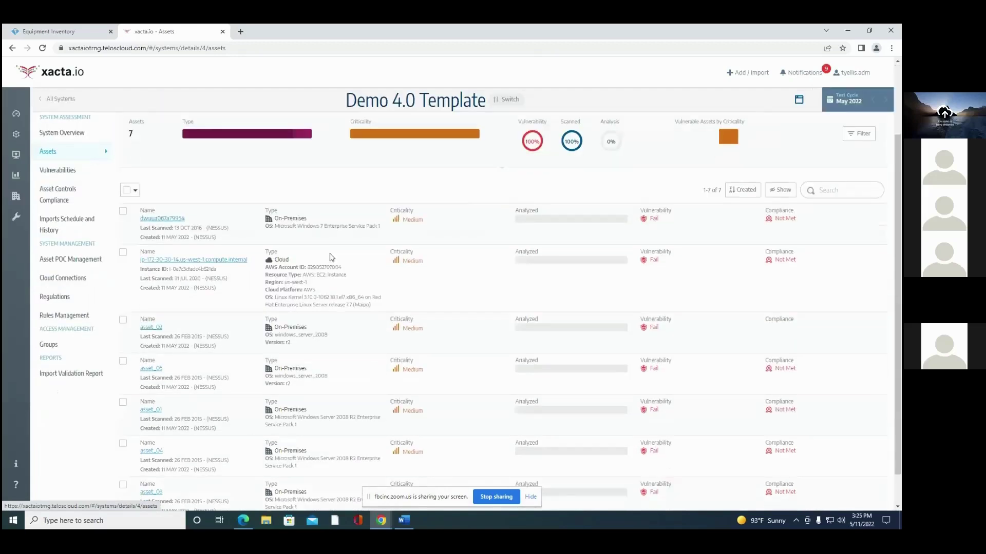
scroll(367, 280, "up", 2)
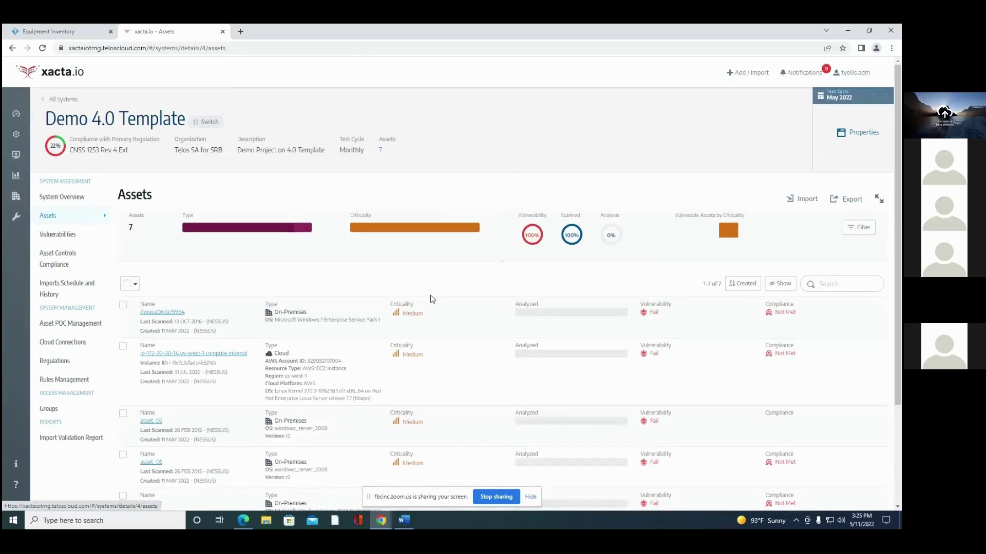
scroll(426, 296, "down", 2)
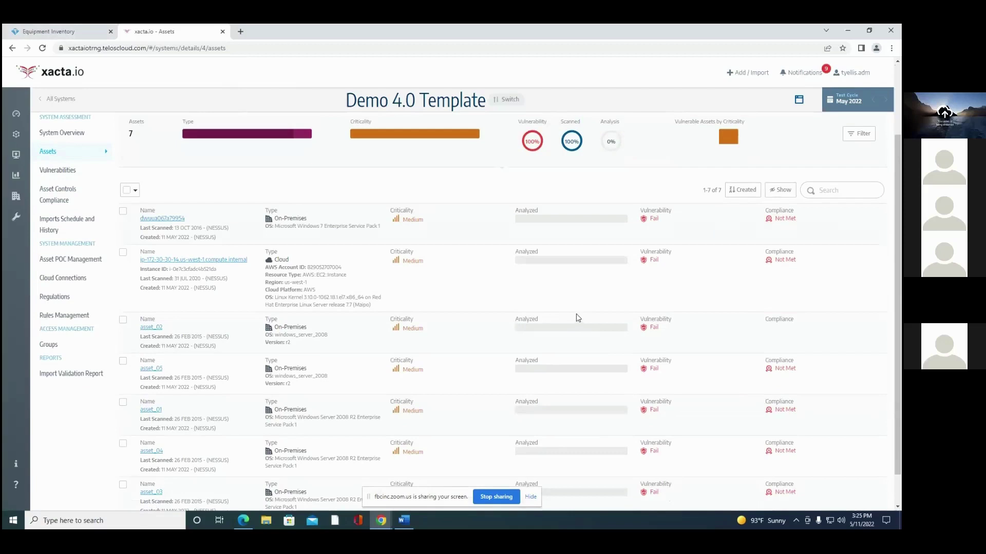
Step: Switch to Xacta 360, import equipment into the Equipment Inventory from xacta.io Server, and return to the xacta.io assets list
left_click(76, 33)
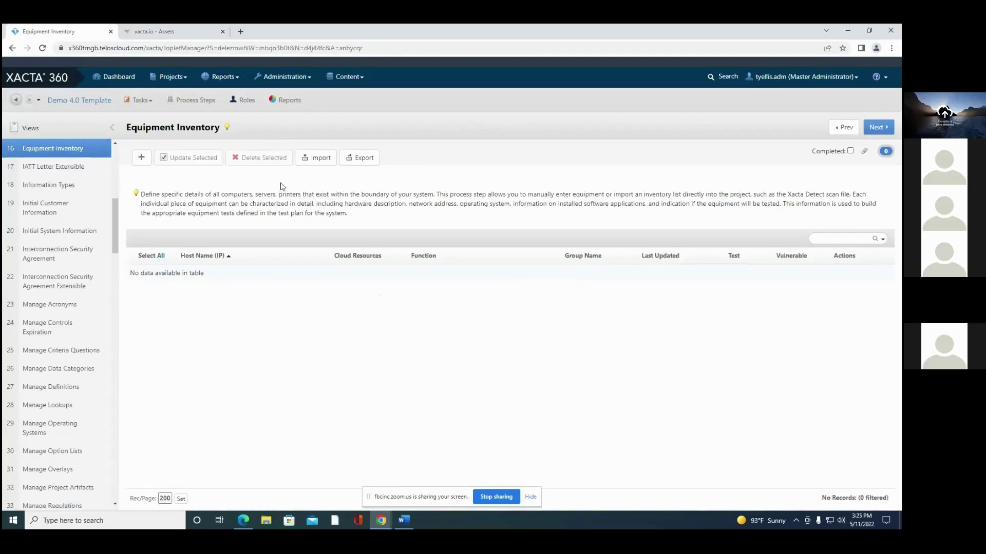
left_click(324, 163)
left_click(421, 208)
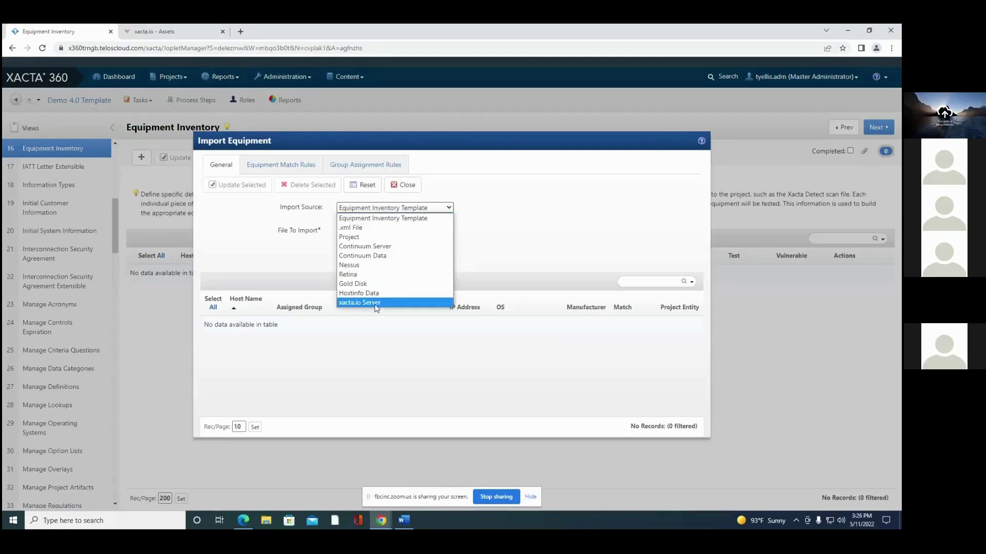
left_click(376, 303)
left_click(362, 254)
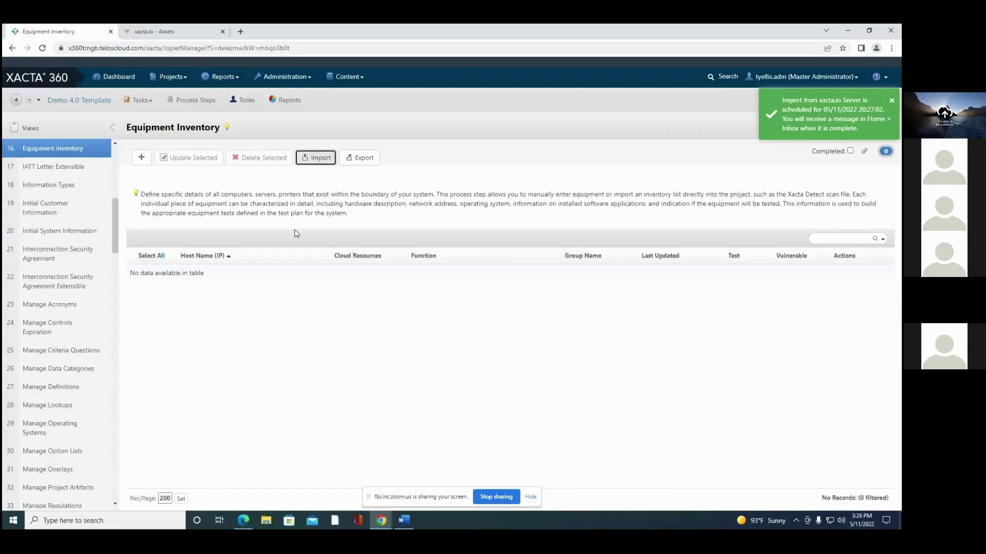
left_click(153, 34)
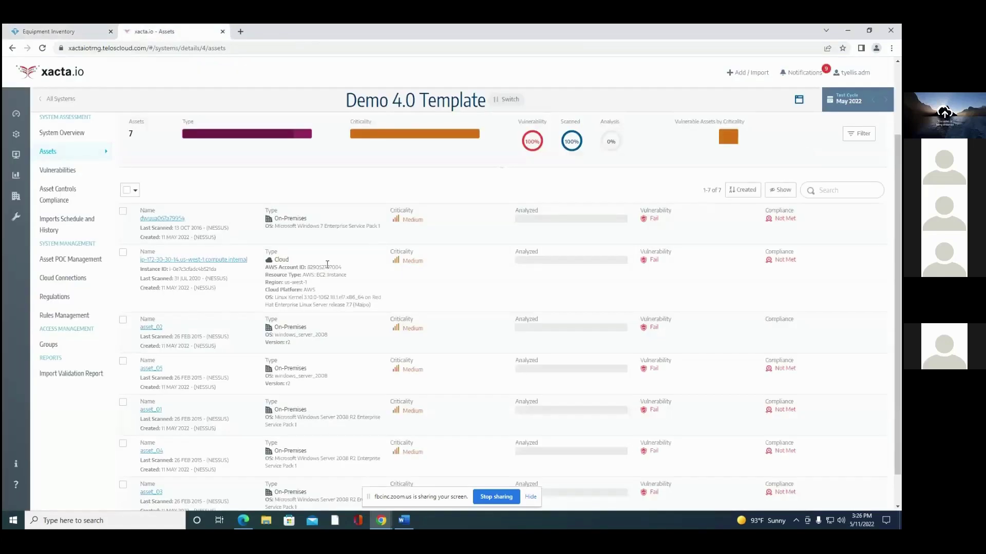
Step: Open the on-premises asset dwuua067a79954 and examine its test results and its control compliance under CNSS 1253 Rev 4 Ext
left_click(170, 219)
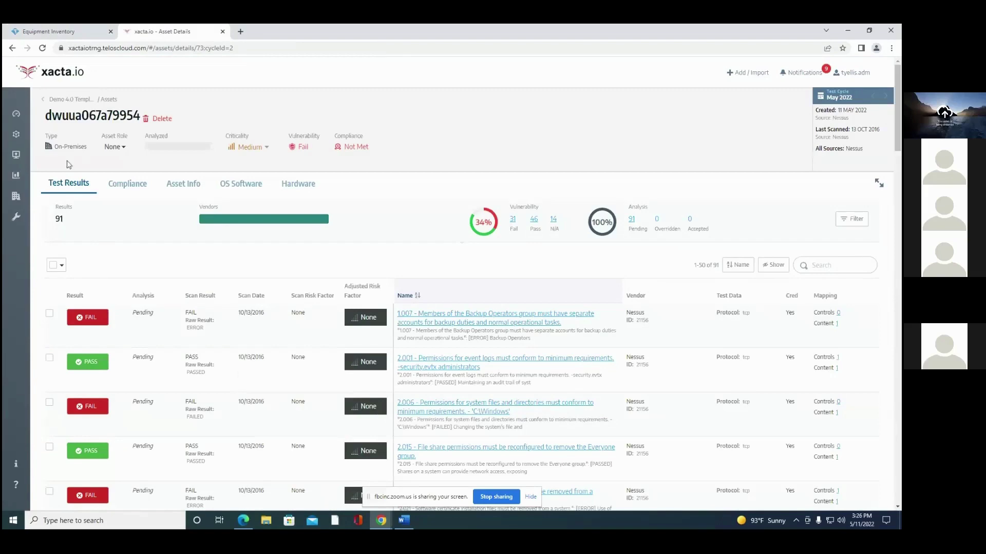
scroll(305, 317, "down", 3)
scroll(306, 317, "up", 3)
left_click(127, 183)
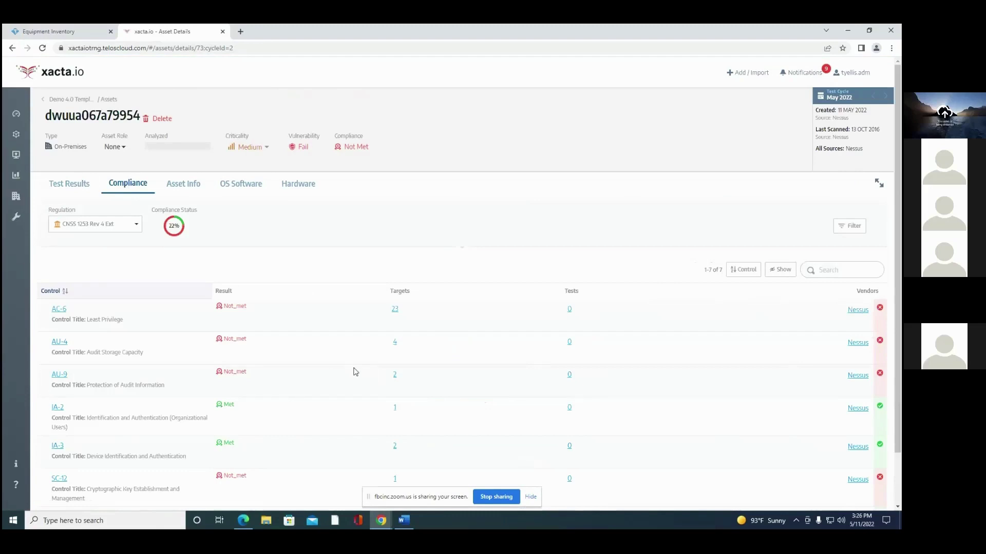
scroll(347, 366, "down", 1)
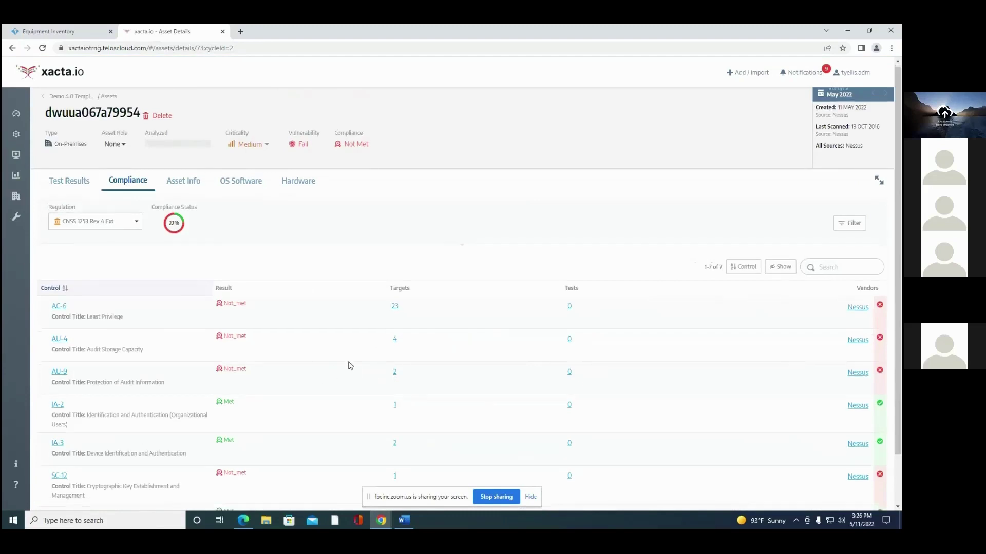
scroll(315, 360, "up", 1)
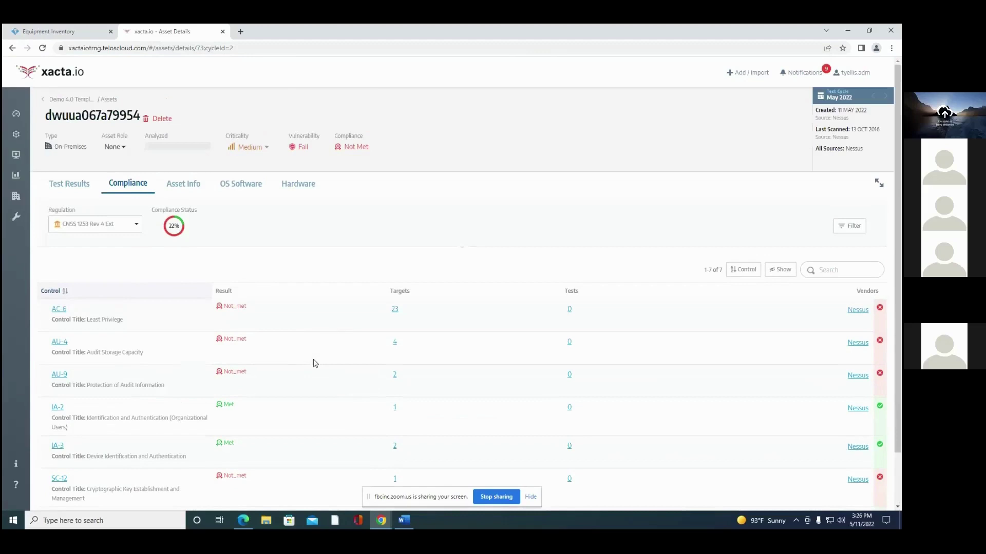
Step: Examine the asset's identifiers and point of contact, its operating system and installed software, and its hardware details
left_click(176, 186)
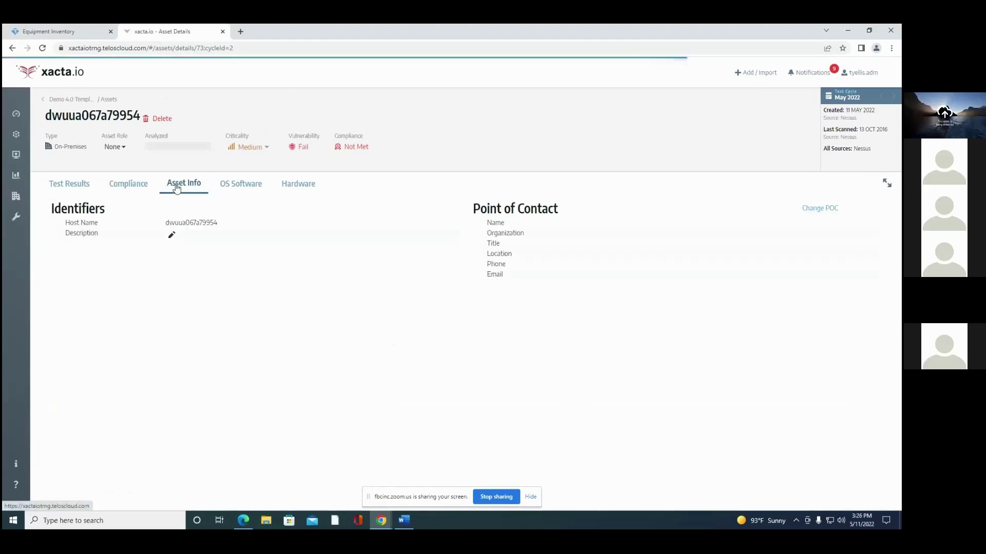
left_click(248, 185)
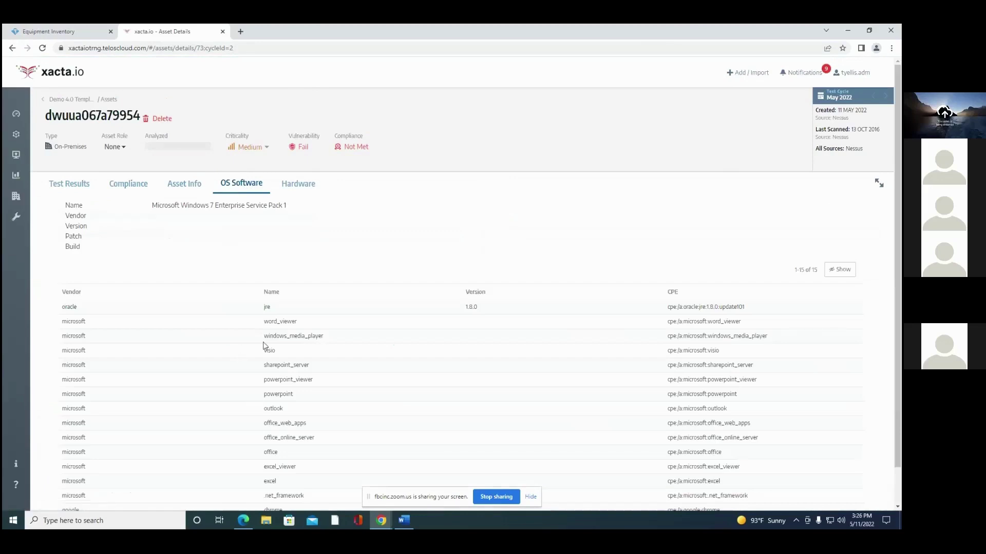
left_click(302, 186)
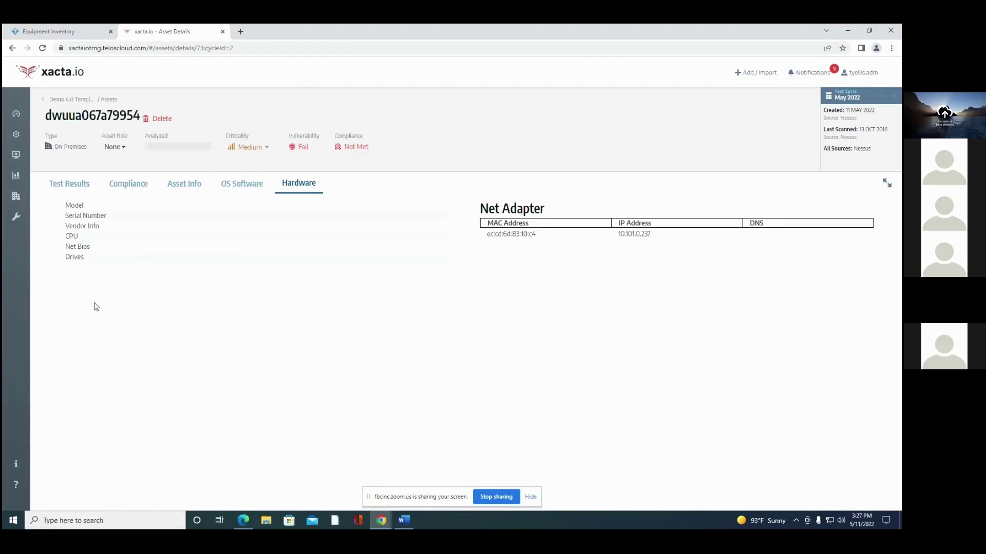
left_click(224, 185)
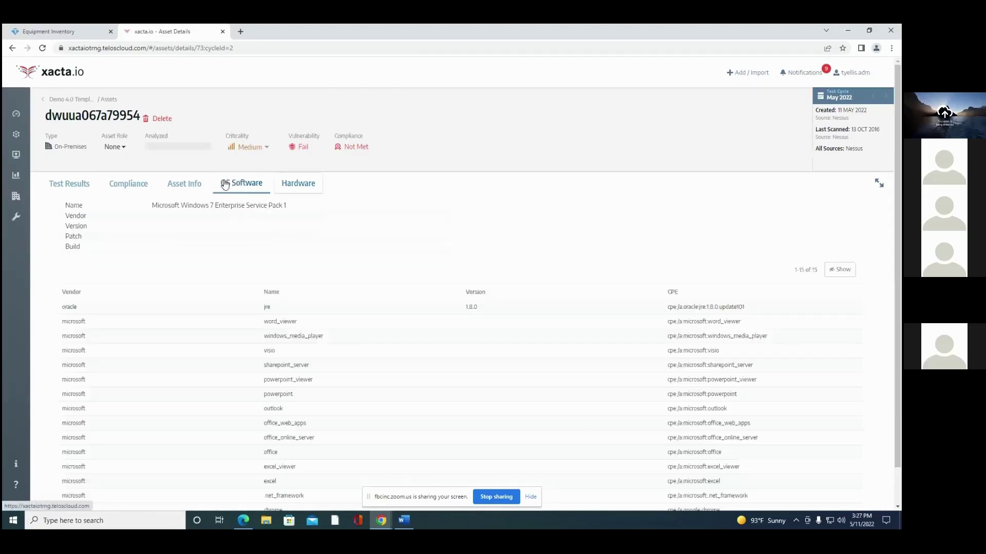
left_click(176, 185)
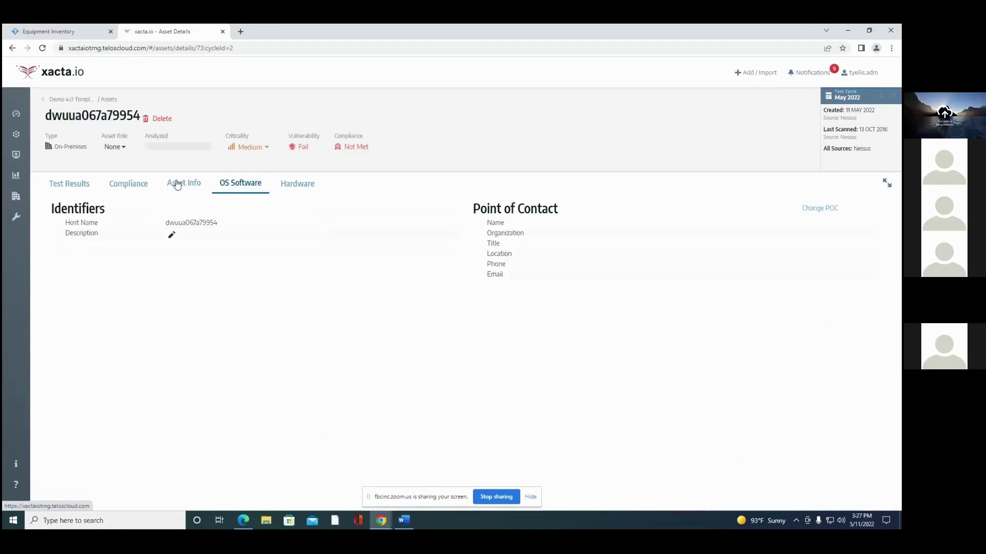
left_click(227, 184)
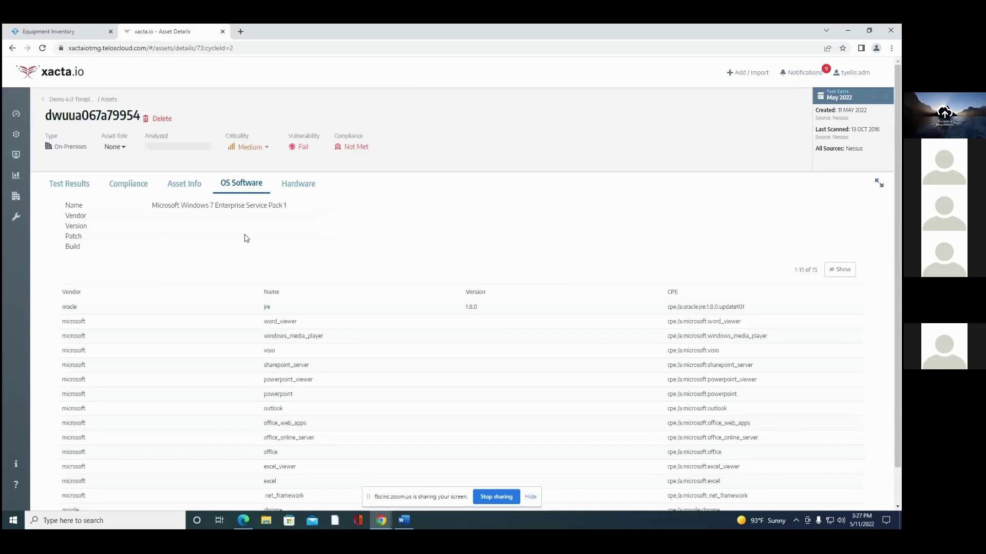
Step: Return to the asset's test results and examine the Nessus vendor IDs throughout the list of checks
left_click(63, 182)
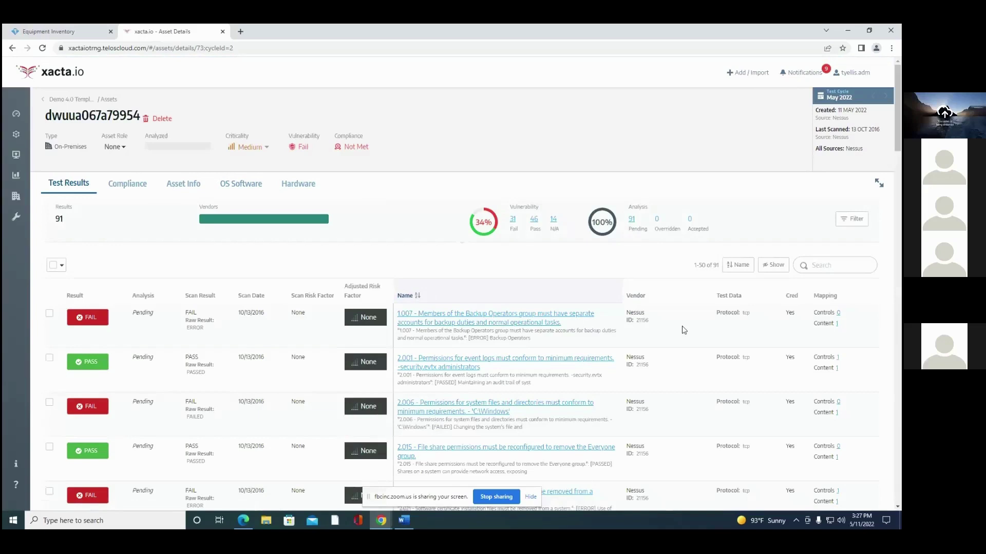
double_click(638, 320)
scroll(662, 327, "down", 1)
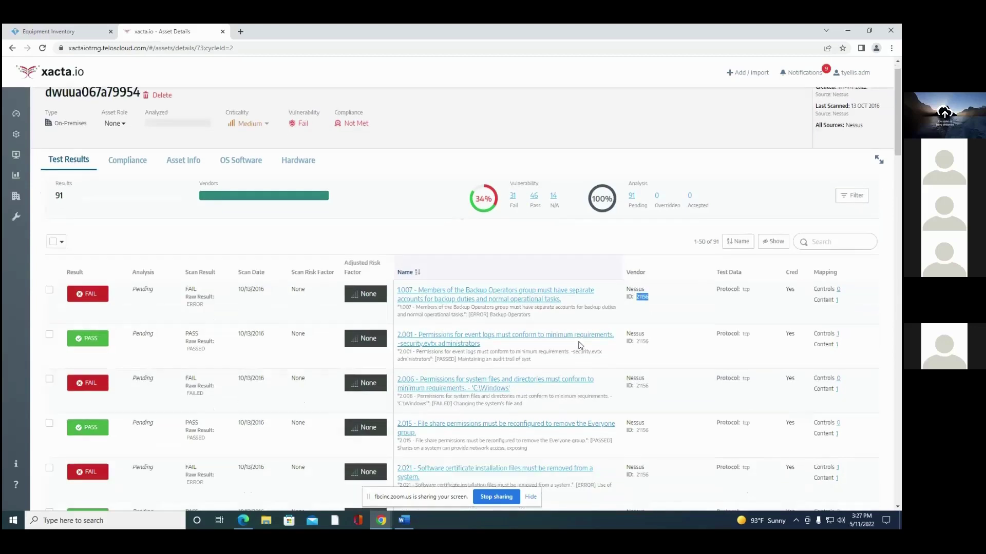
scroll(659, 349, "down", 2)
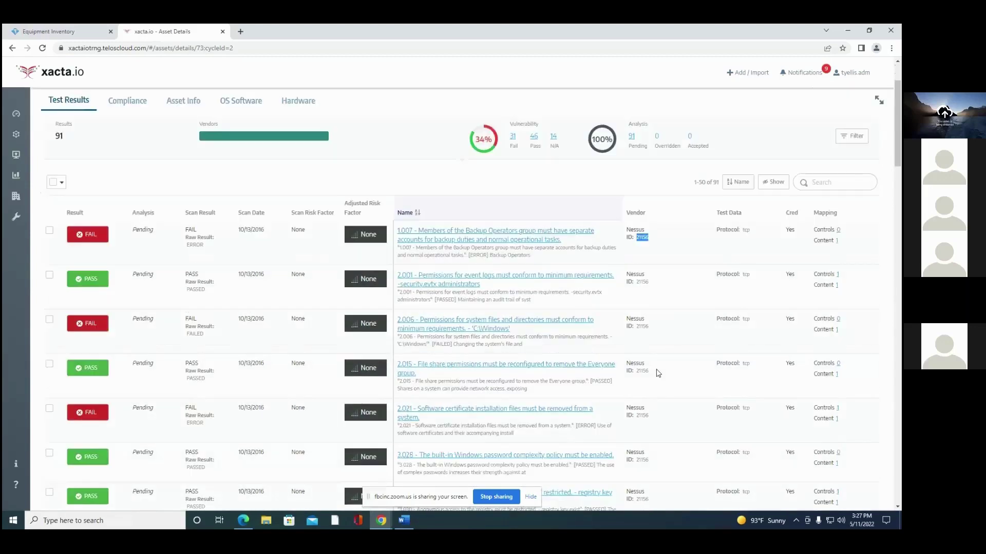
scroll(619, 401, "down", 5)
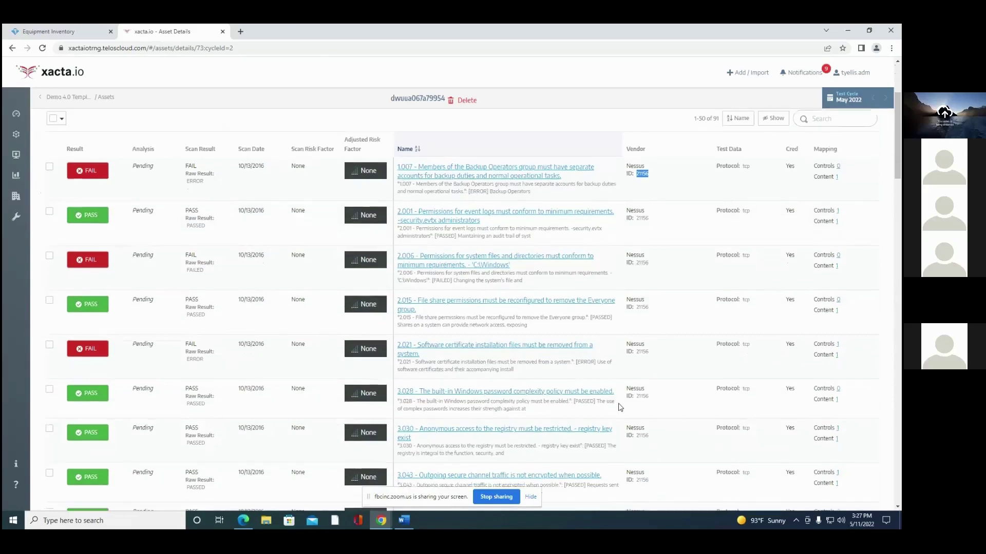
scroll(628, 392, "down", 5)
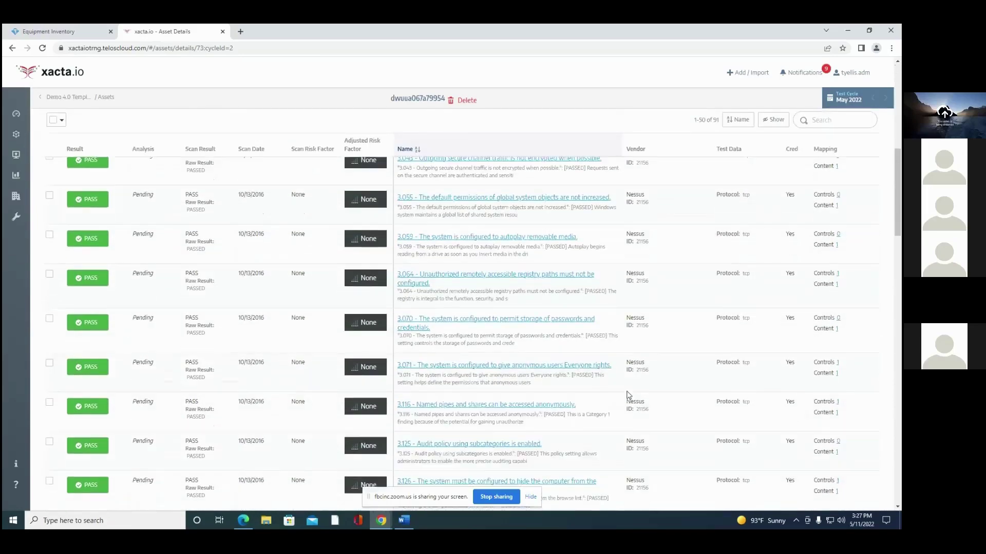
scroll(628, 393, "down", 15)
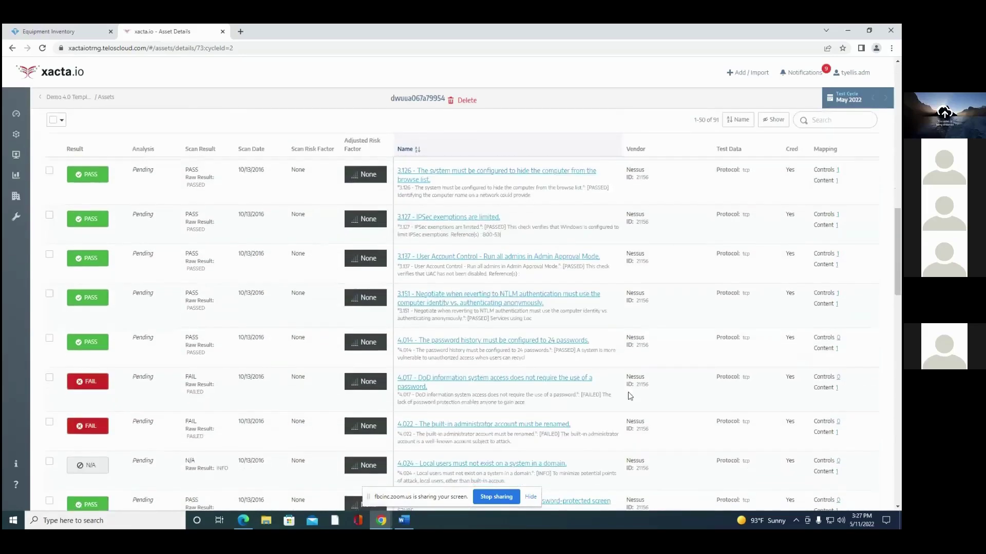
scroll(630, 396, "down", 8)
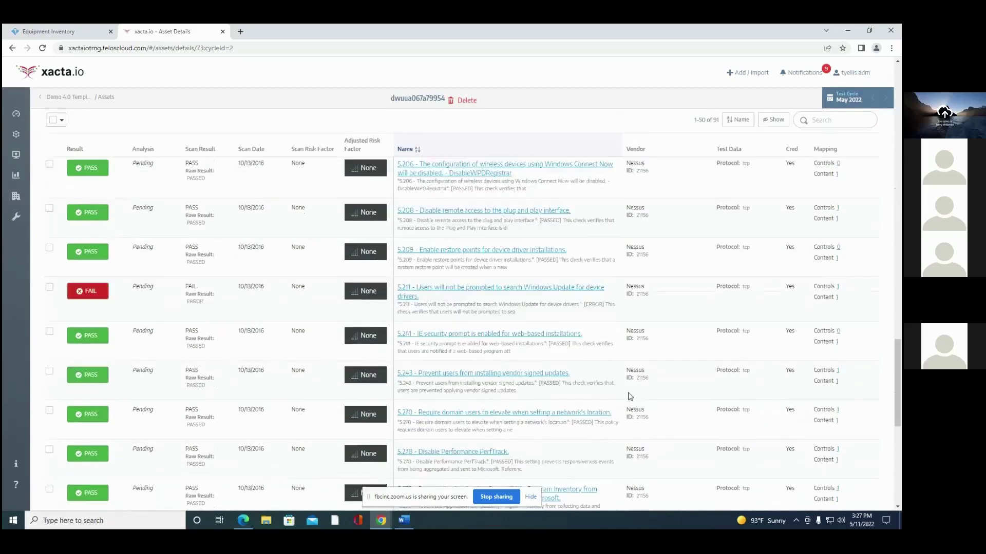
scroll(631, 396, "up", 5)
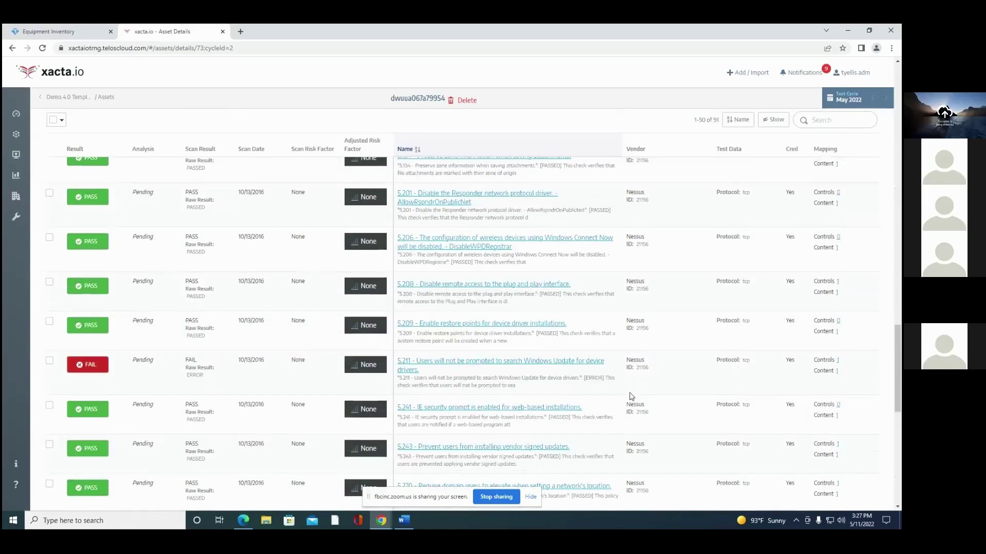
scroll(632, 396, "down", 10)
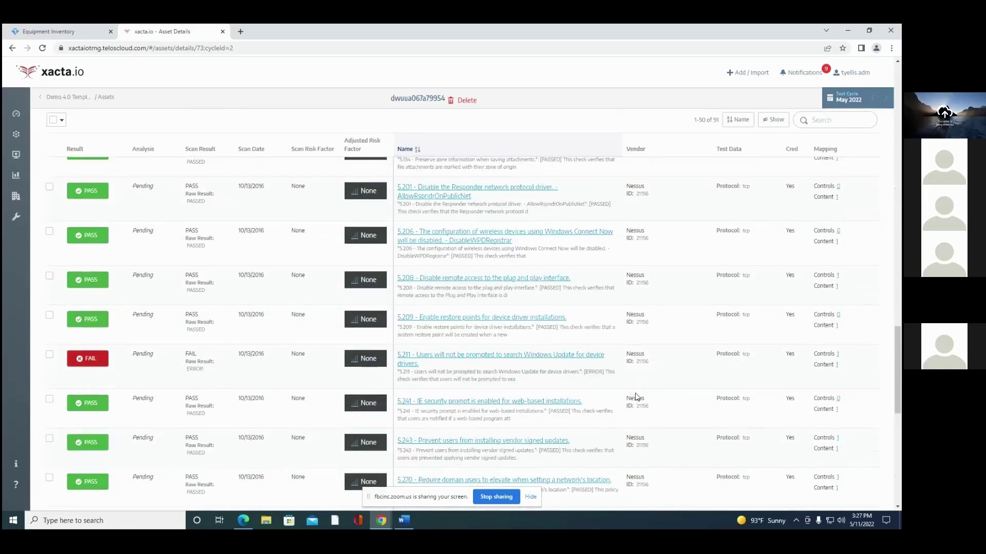
scroll(633, 390, "up", 20)
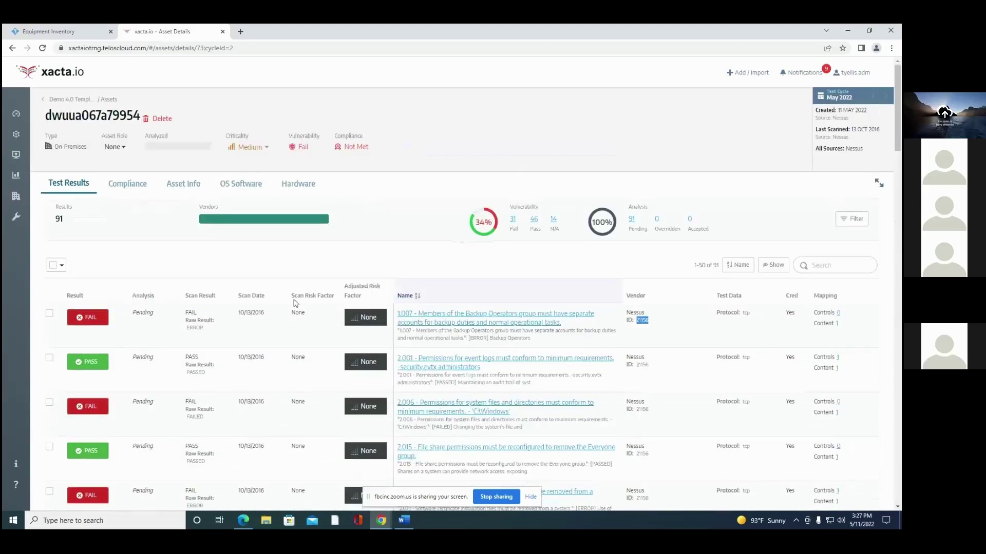
Step: Highlight the asset's test result count and its operating system name, and return to the test results
double_click(58, 219)
mouse_move(595, 221)
left_click(249, 185)
left_click_drag(152, 205, 278, 208)
left_click(64, 185)
Step: Examine the test results' credentialed-scan values in the Cred column
scroll(190, 264, "down", 1)
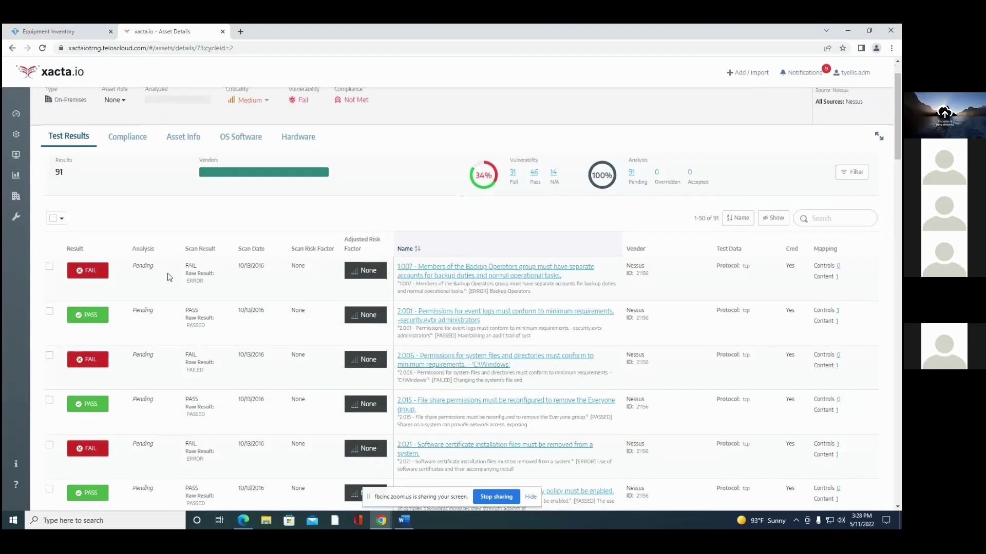
scroll(170, 278, "up", 1)
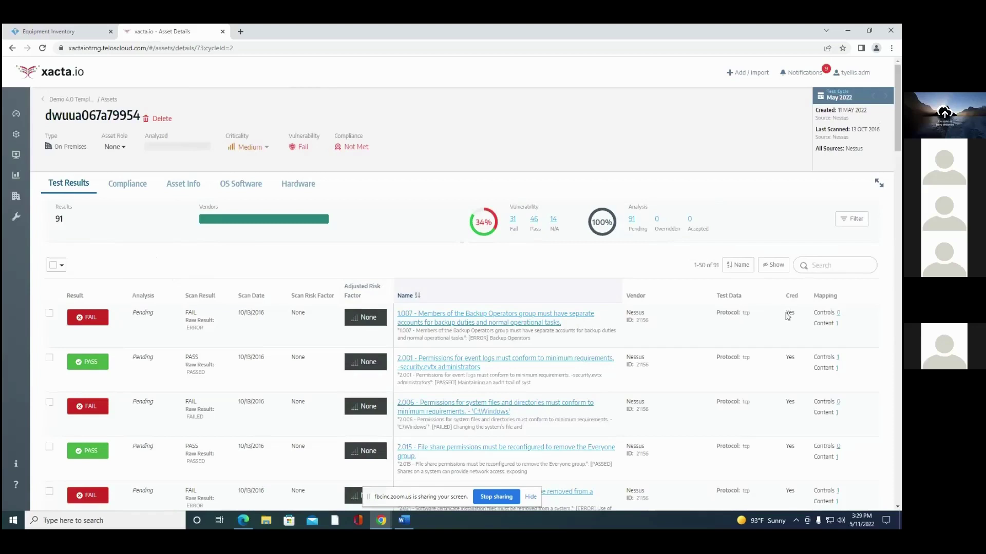
left_click_drag(801, 318, 794, 296)
scroll(771, 339, "down", 5)
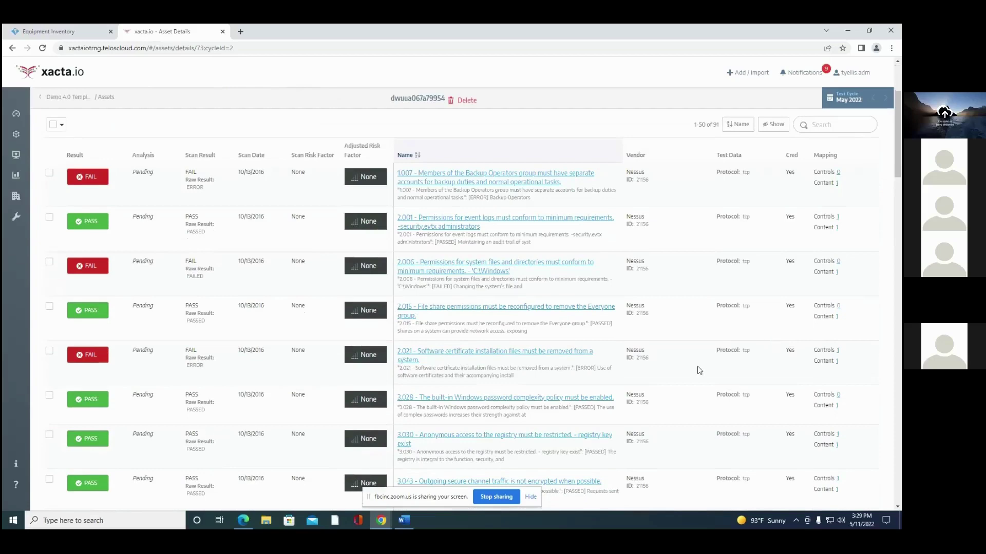
scroll(704, 369, "up", 5)
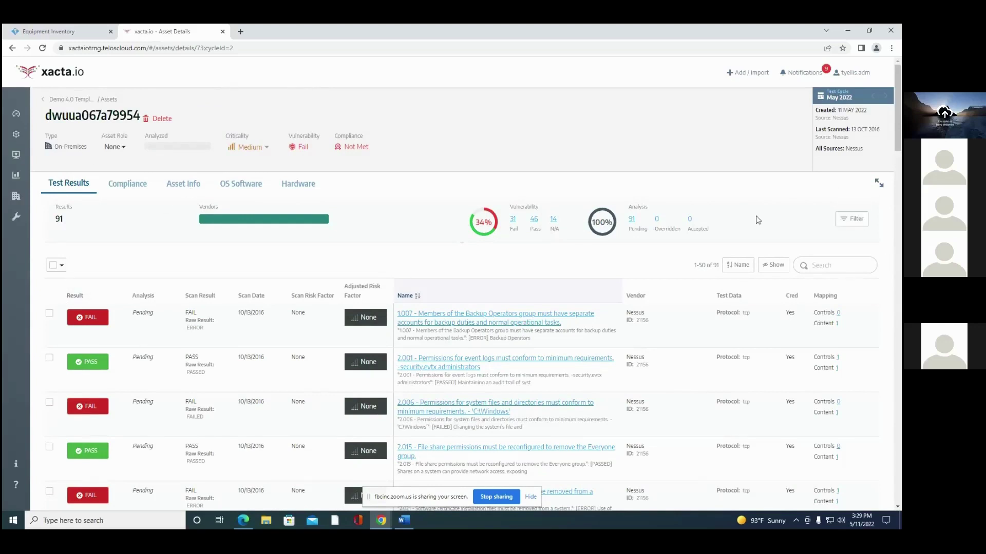
Step: Open the test result filters and choose the Pass result and the Pending analysis status
left_click(856, 220)
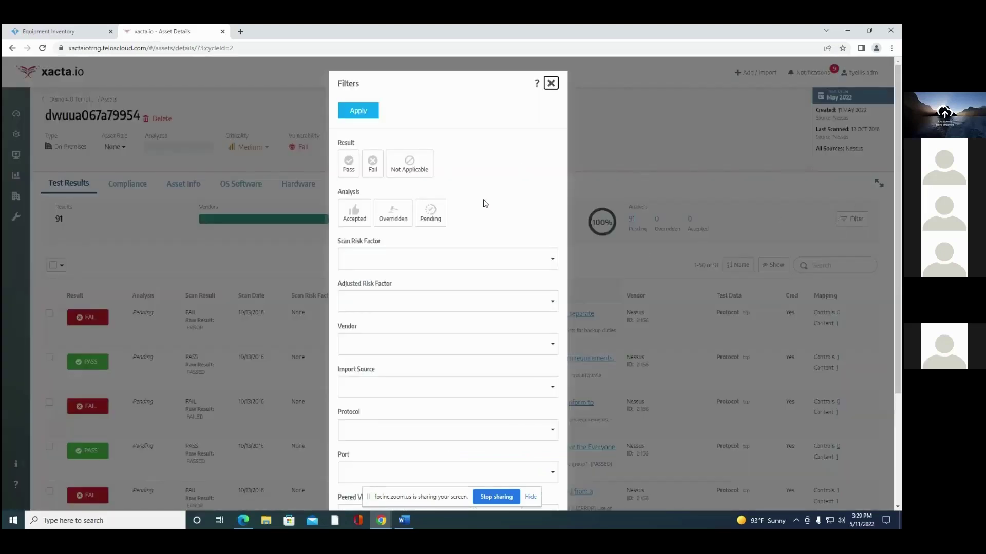
left_click(349, 164)
left_click(431, 215)
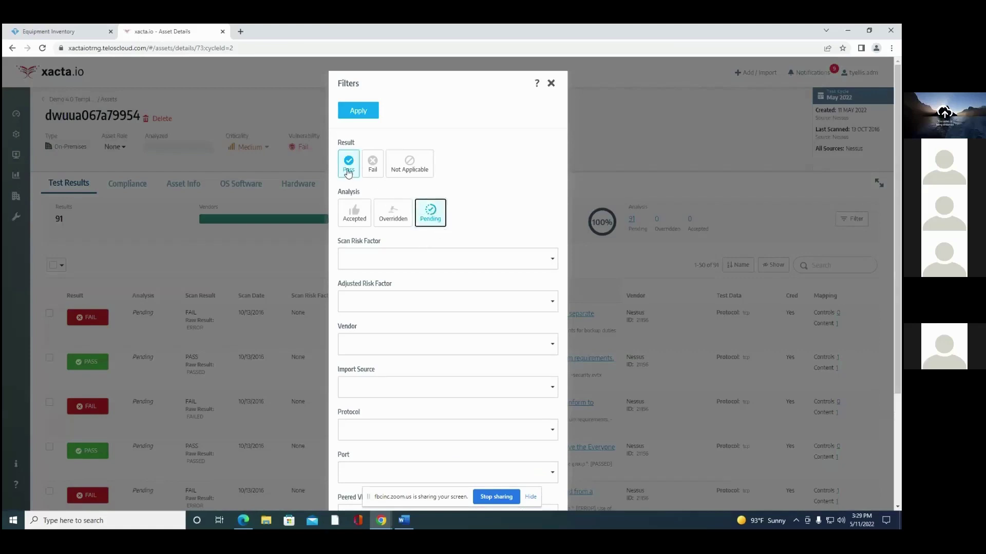
Step: Examine the other filter criteria, including the Scan Risk Factor, Vendor and Control options, leaving them unset
scroll(452, 214, "down", 2)
left_click(438, 165)
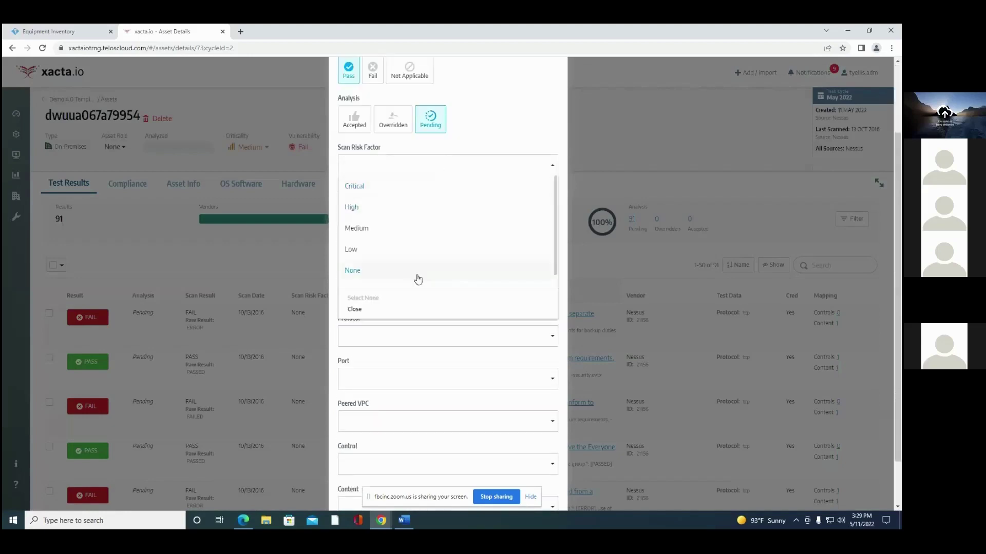
left_click(504, 125)
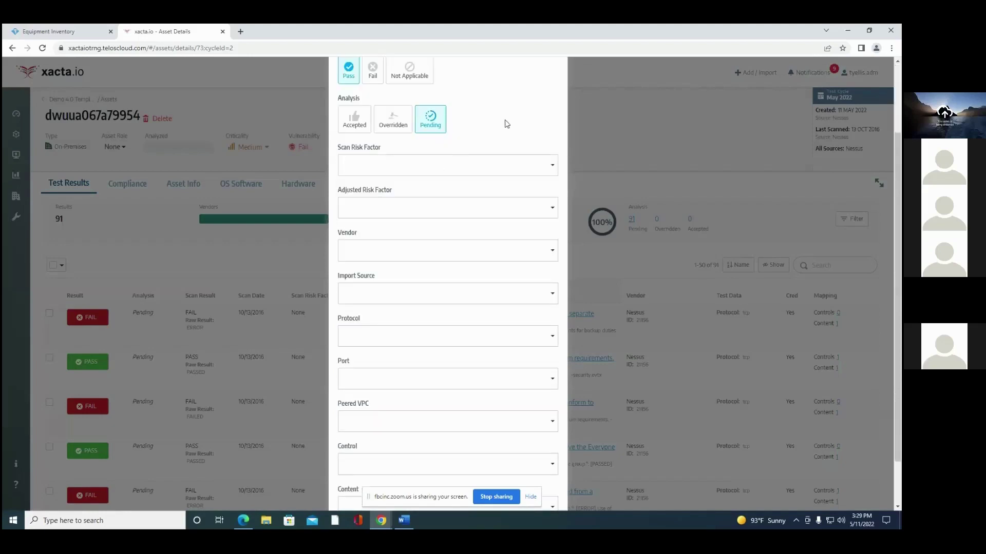
left_click(420, 251)
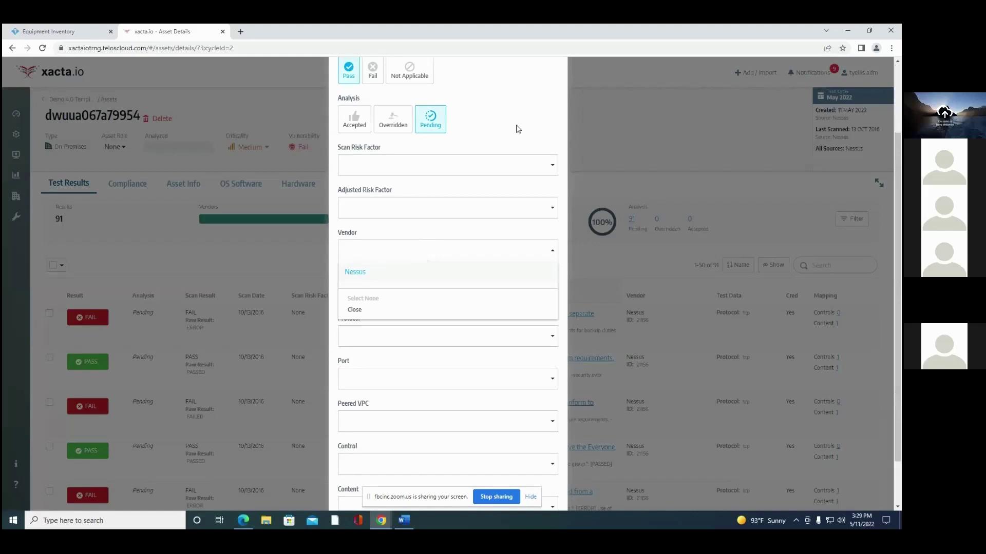
left_click(502, 115)
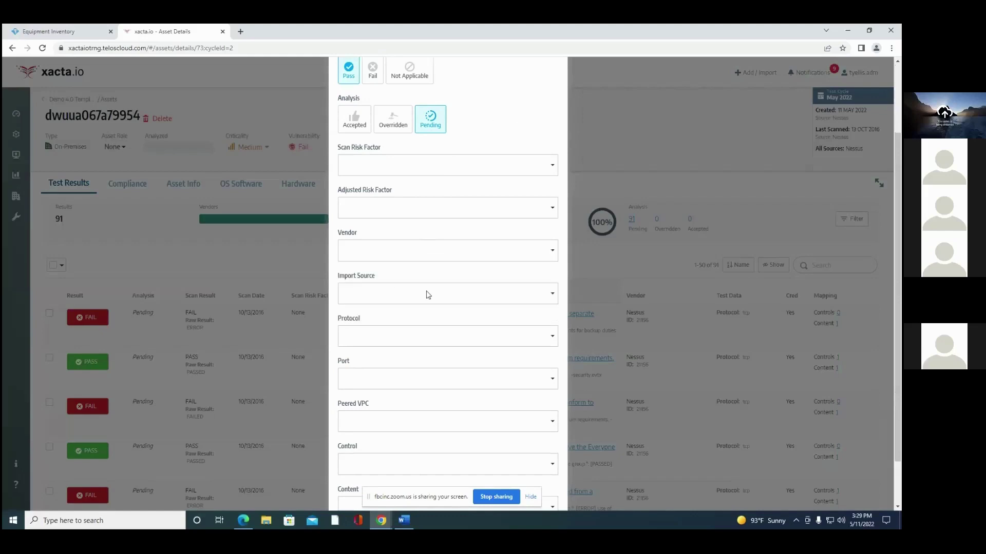
scroll(425, 297, "down", 1)
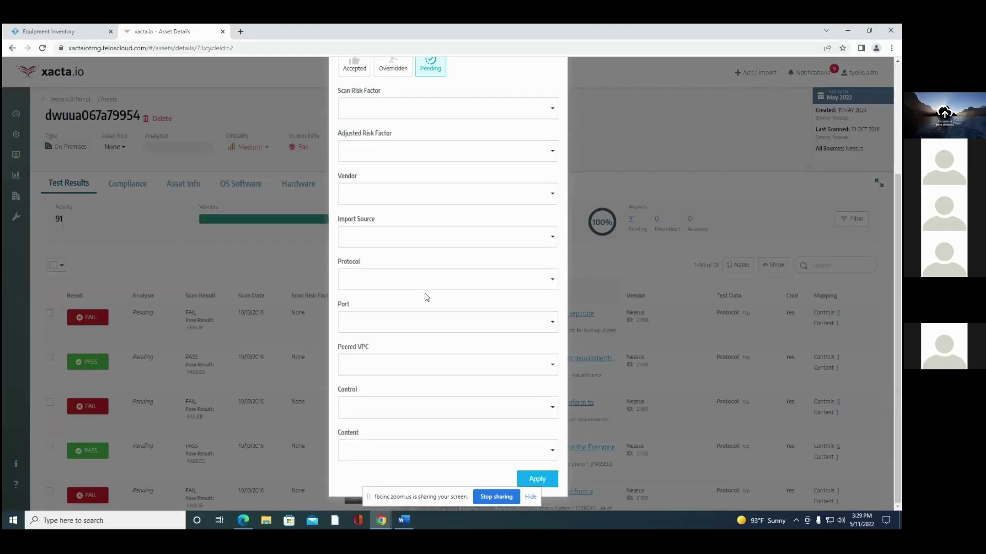
left_click(464, 406)
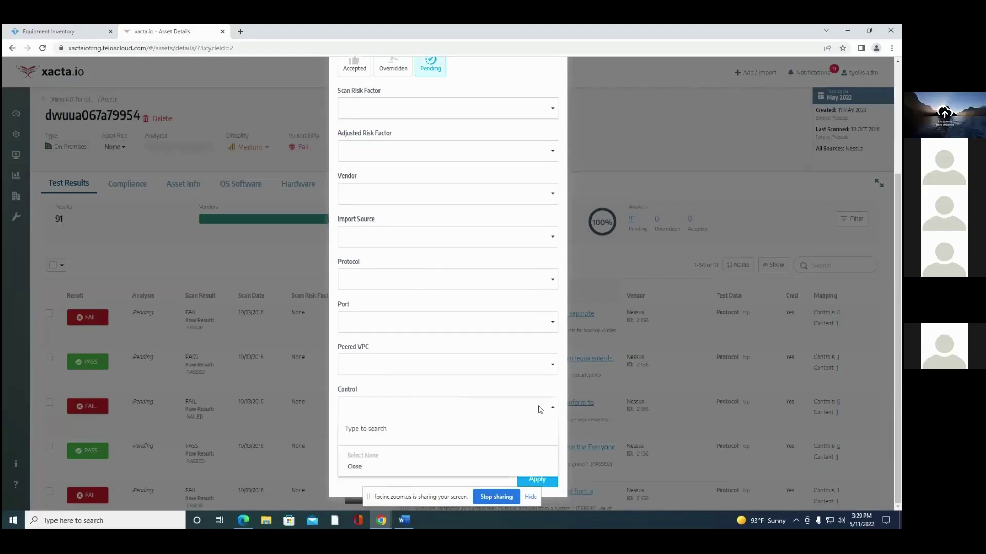
left_click(565, 400)
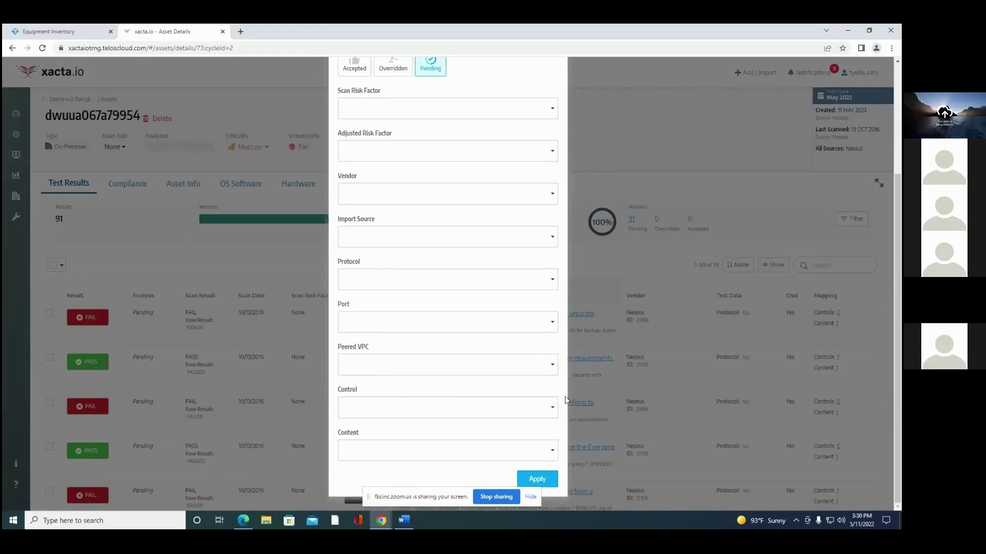
Step: Apply the Pass and Pending filter and select all the filtered test results on the page
left_click(551, 481)
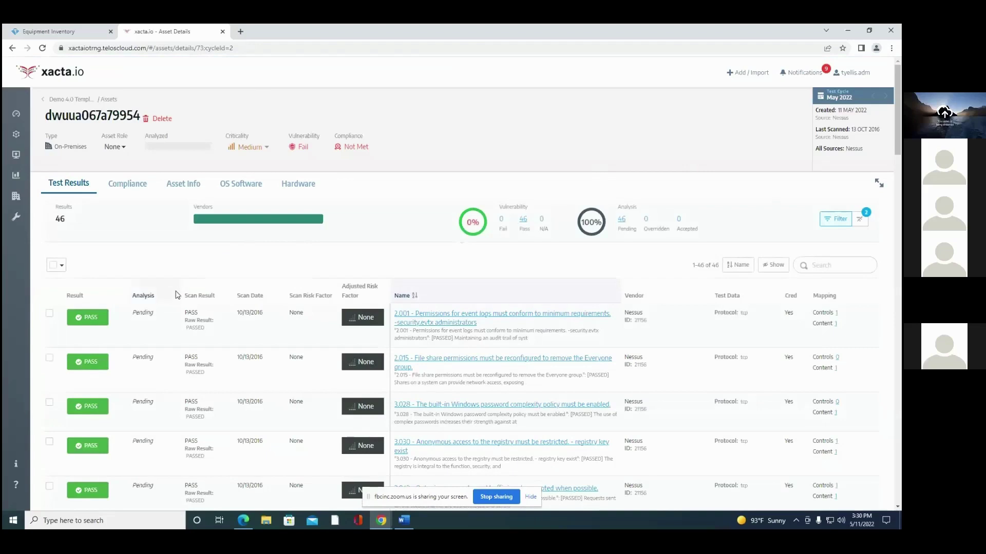
left_click(54, 267)
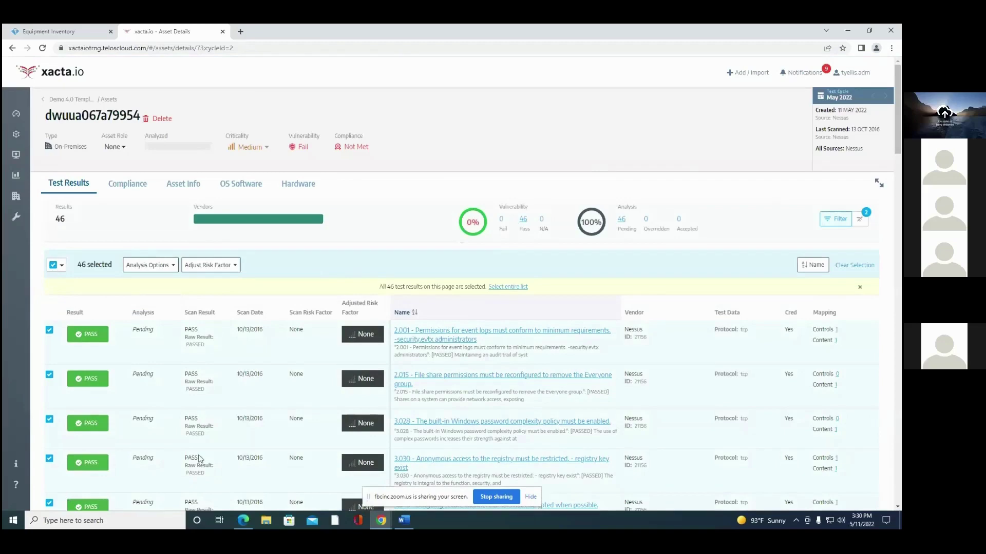
Step: Accept the scan results for all the selected passing test results without creating a rule
left_click(153, 265)
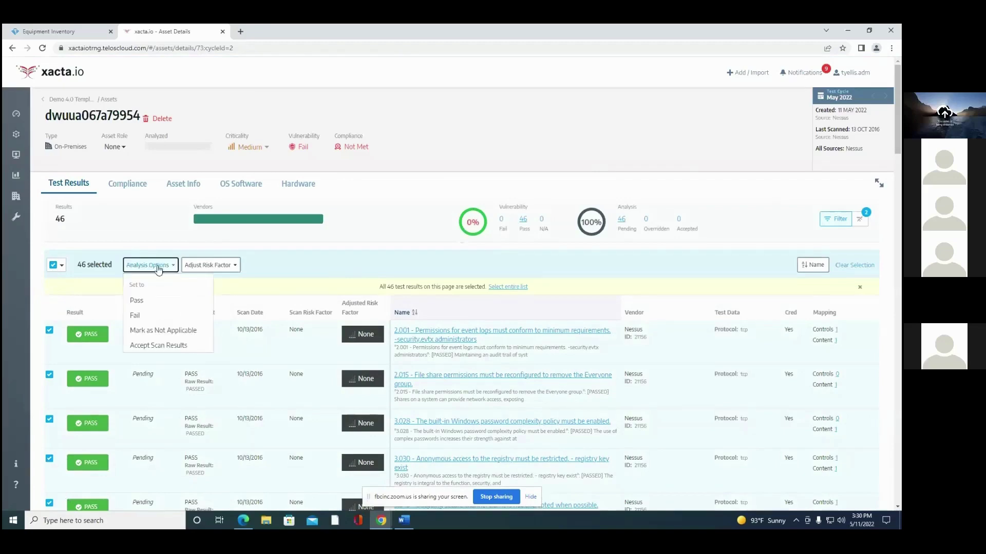
left_click(166, 346)
left_click(516, 323)
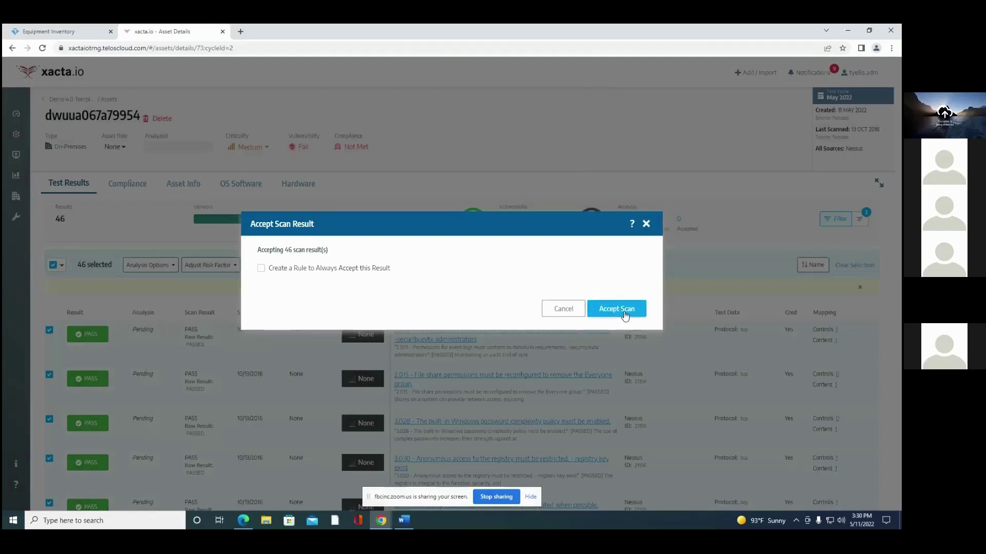
left_click(623, 315)
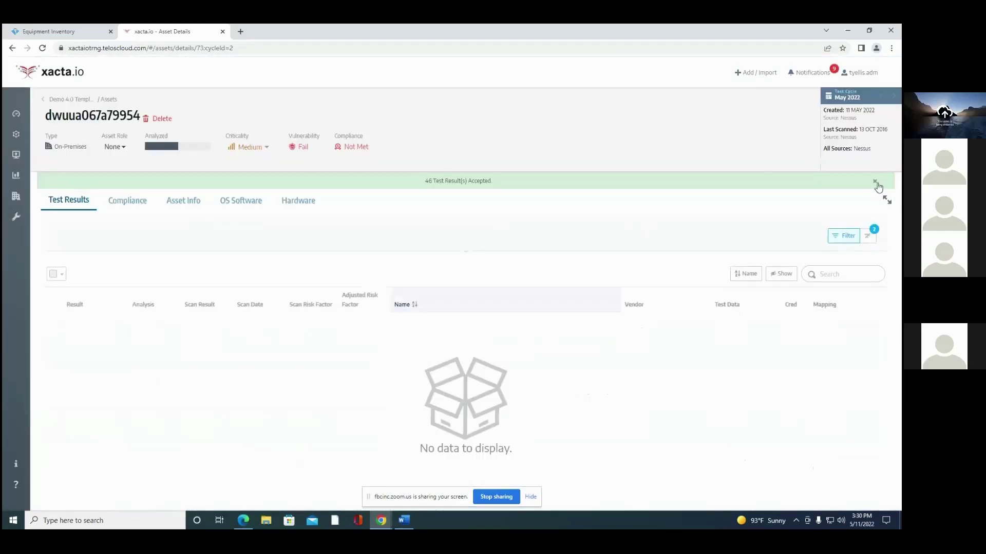
Step: Filter the test results to Not Applicable with Pending analysis and select all the filtered results on the page
left_click(844, 218)
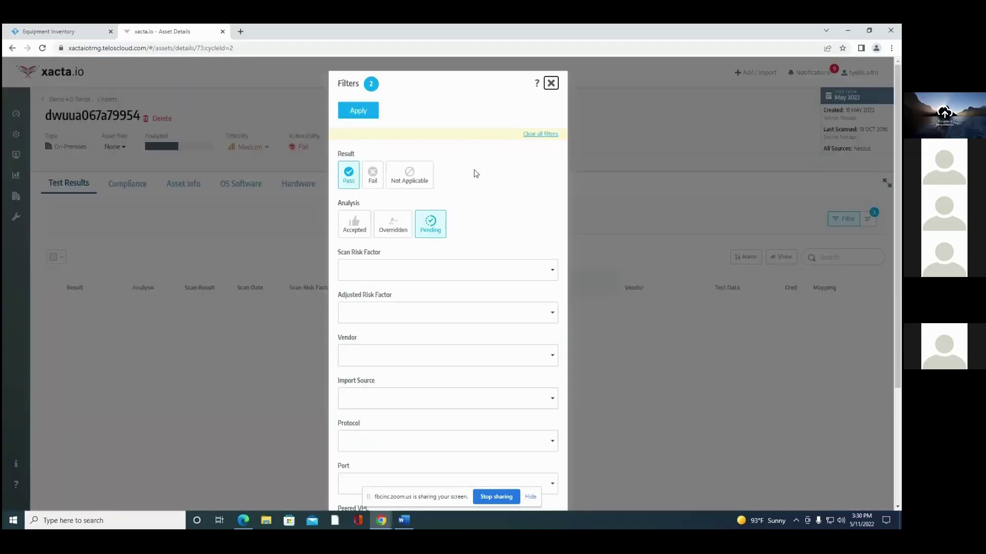
left_click(351, 176)
left_click(409, 174)
scroll(584, 462, "down", 3)
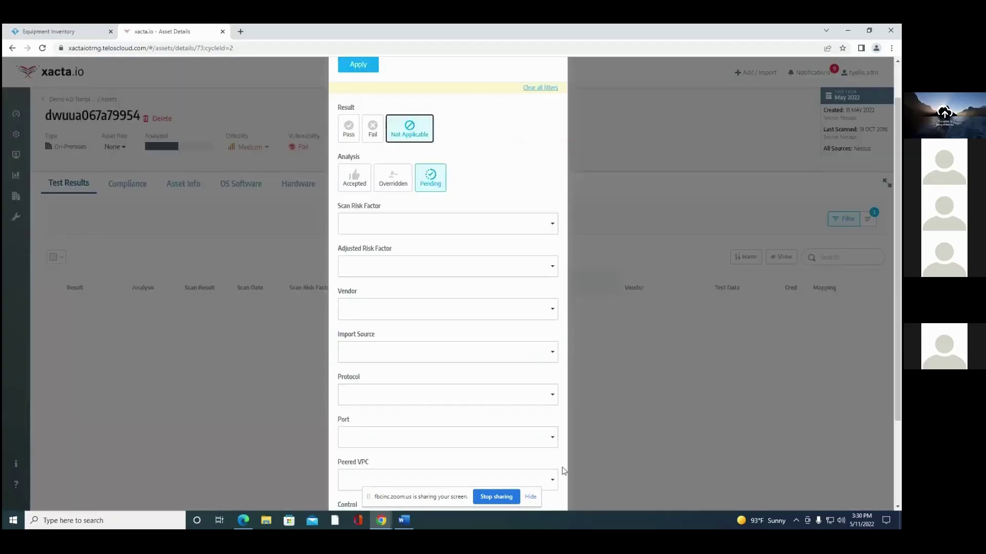
left_click(538, 479)
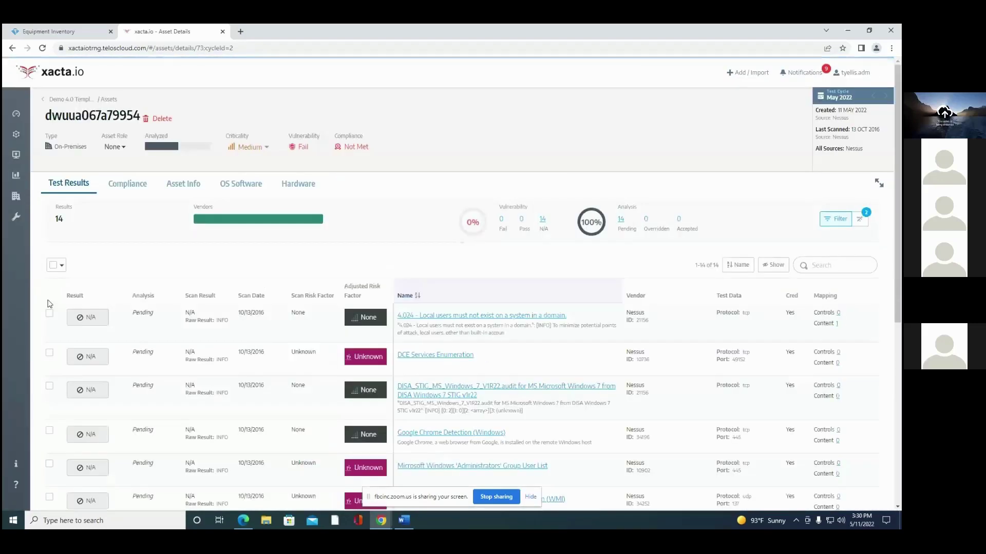
left_click(52, 266)
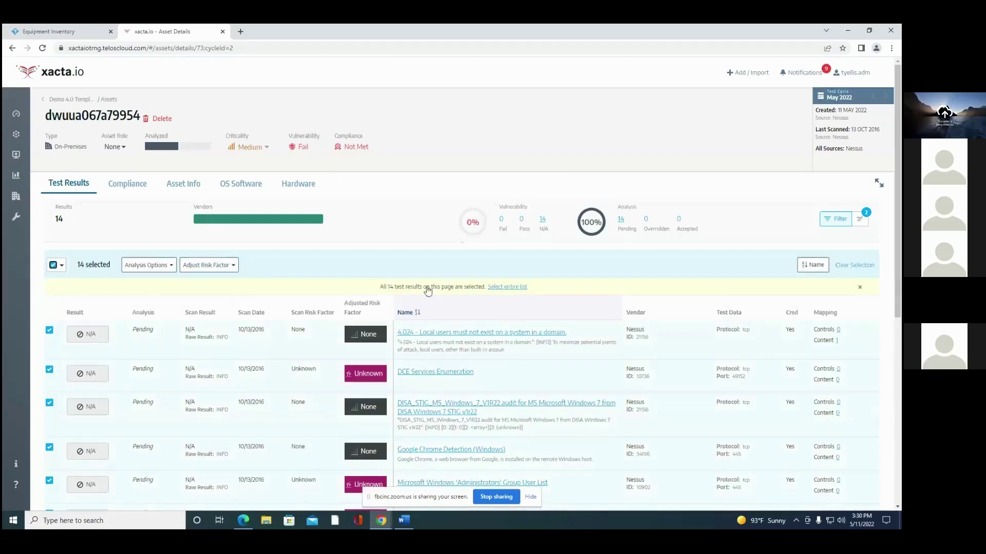
Step: Examine the details of the 4.024 local users test result, including test date, credentialed scan, description and additional details, and close them
left_click(492, 334)
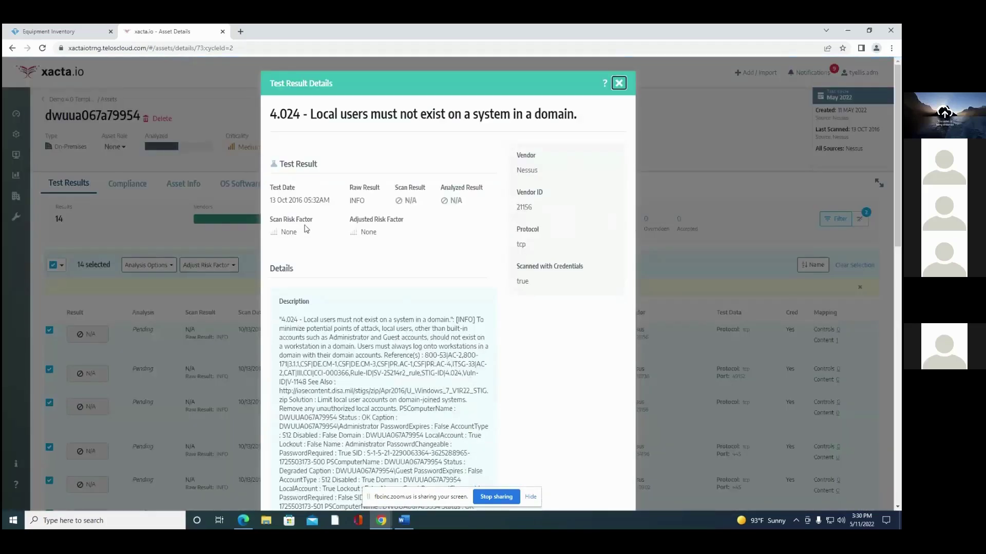
left_click_drag(272, 200, 345, 205)
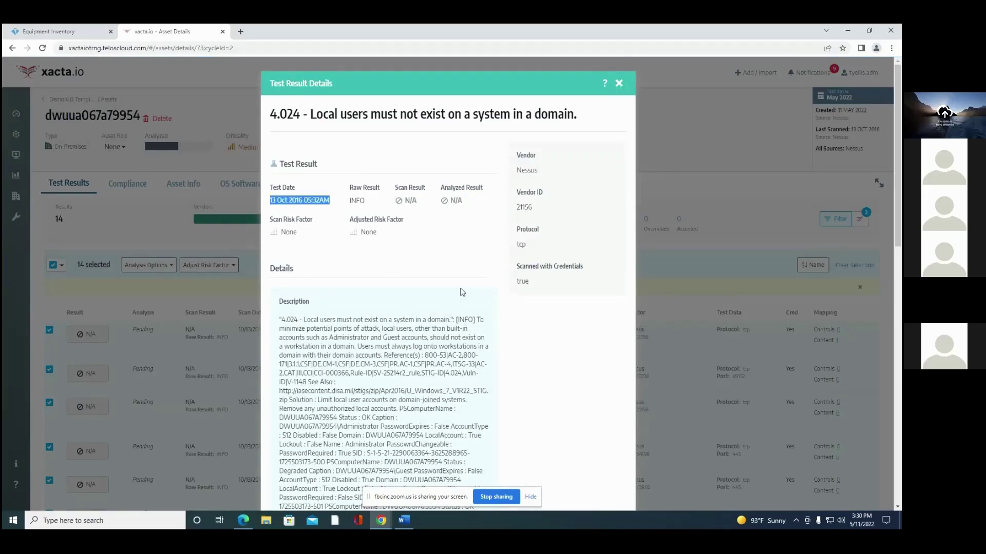
scroll(490, 274, "down", 2)
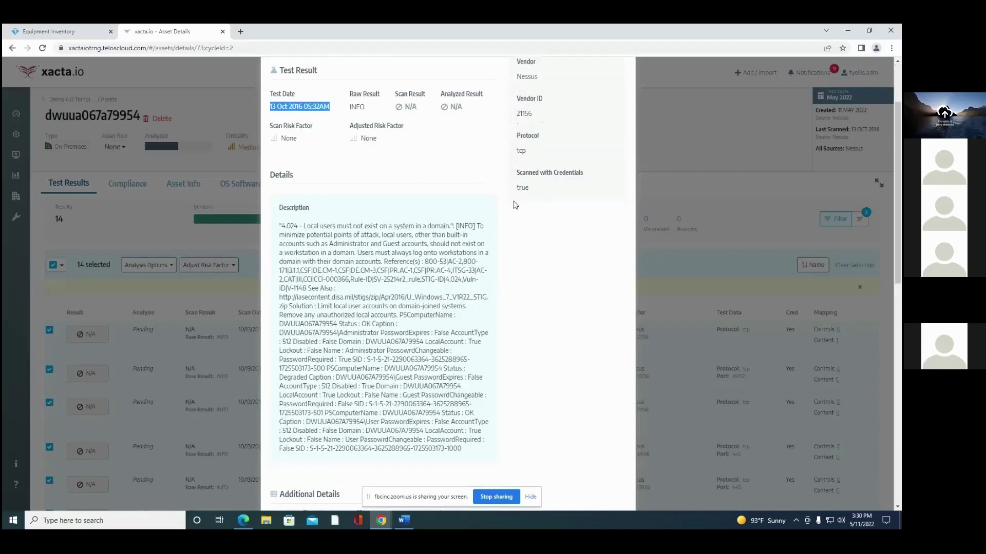
left_click_drag(514, 193, 550, 191)
scroll(390, 231, "down", 1)
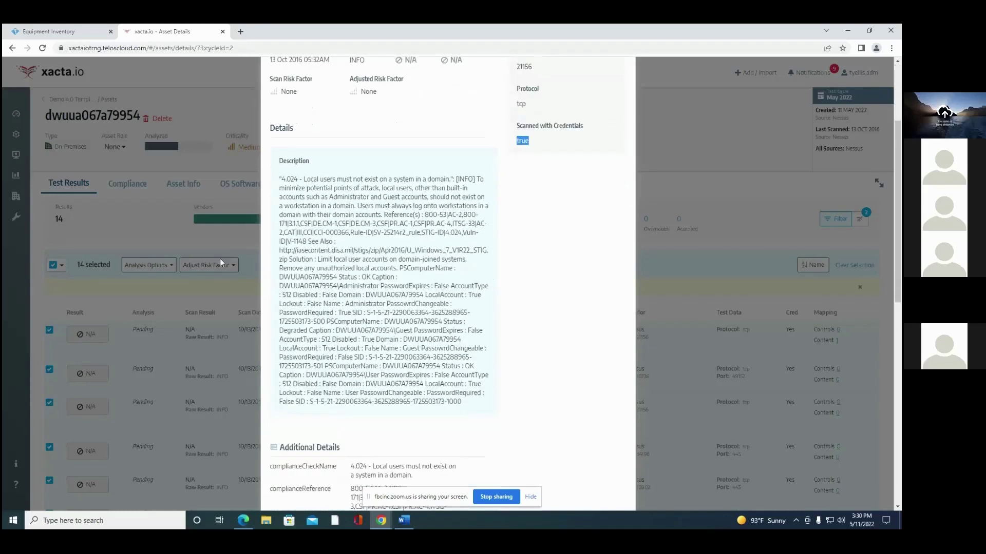
scroll(390, 266, "down", 5)
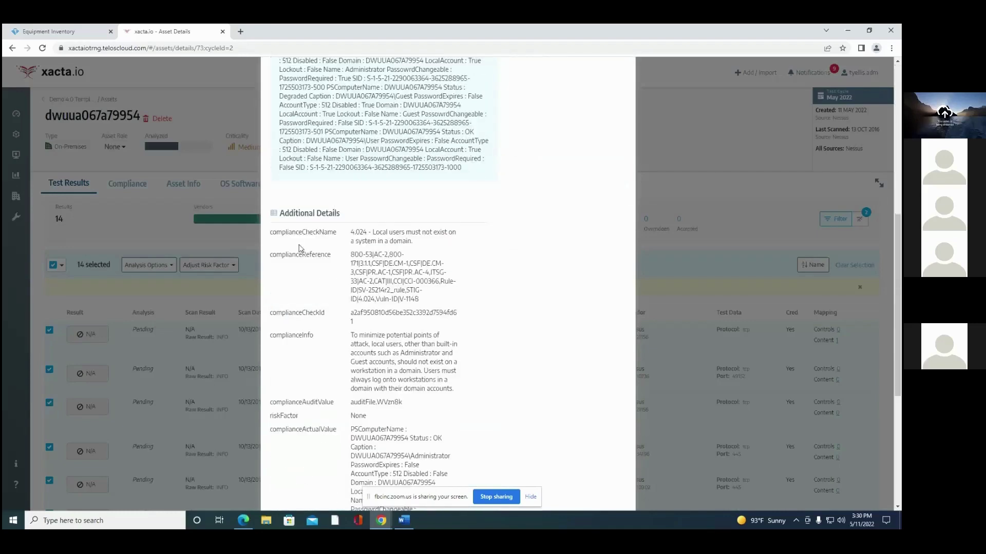
scroll(318, 256, "down", 4)
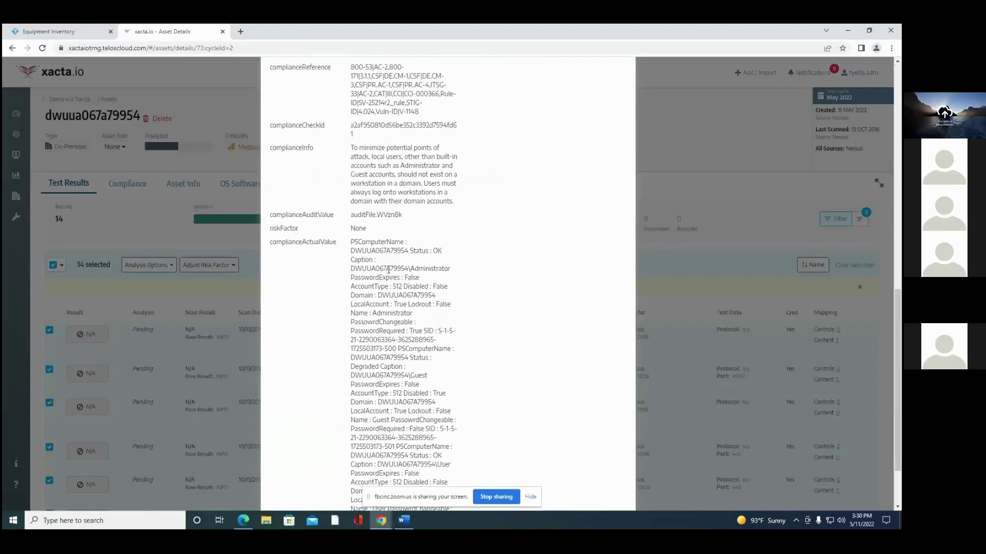
scroll(391, 266, "down", 2)
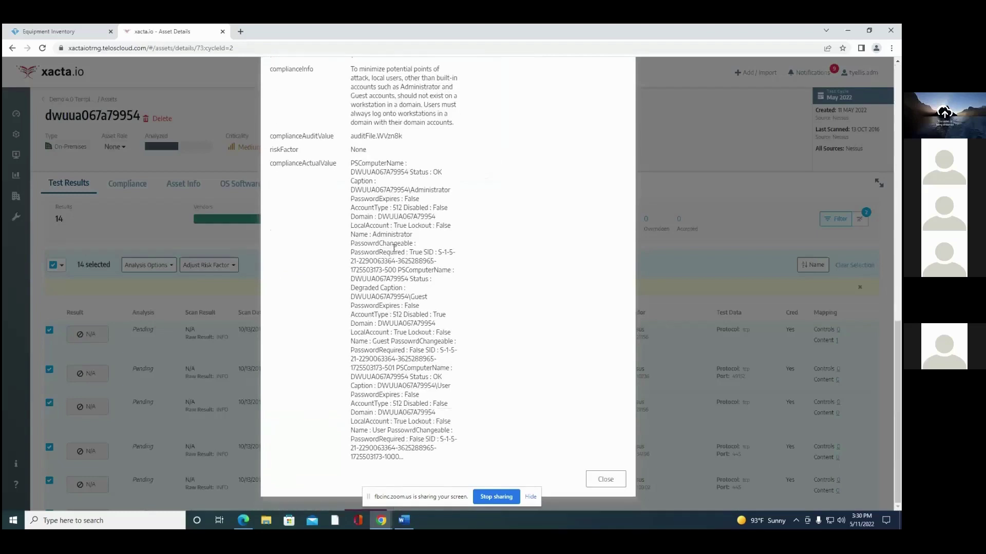
scroll(363, 233, "up", 14)
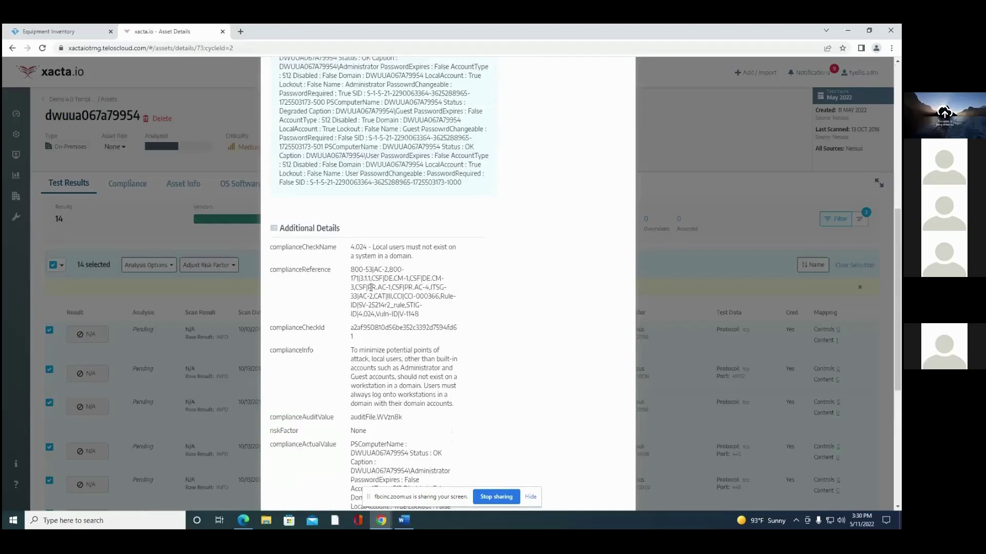
scroll(597, 462, "down", 12)
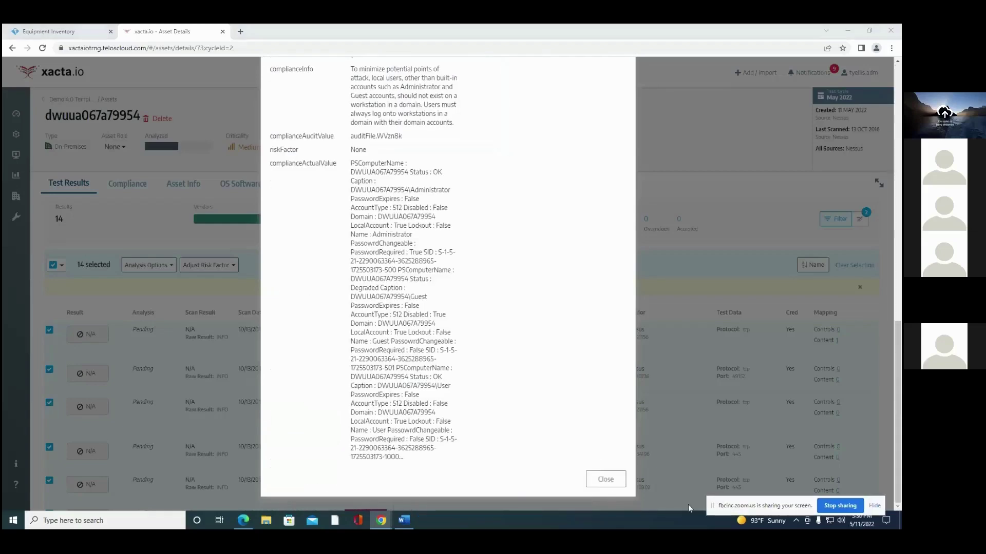
left_click(605, 479)
Step: Look over the analysis options for the selected not-applicable results without choosing one, and clear the selection
left_click(160, 266)
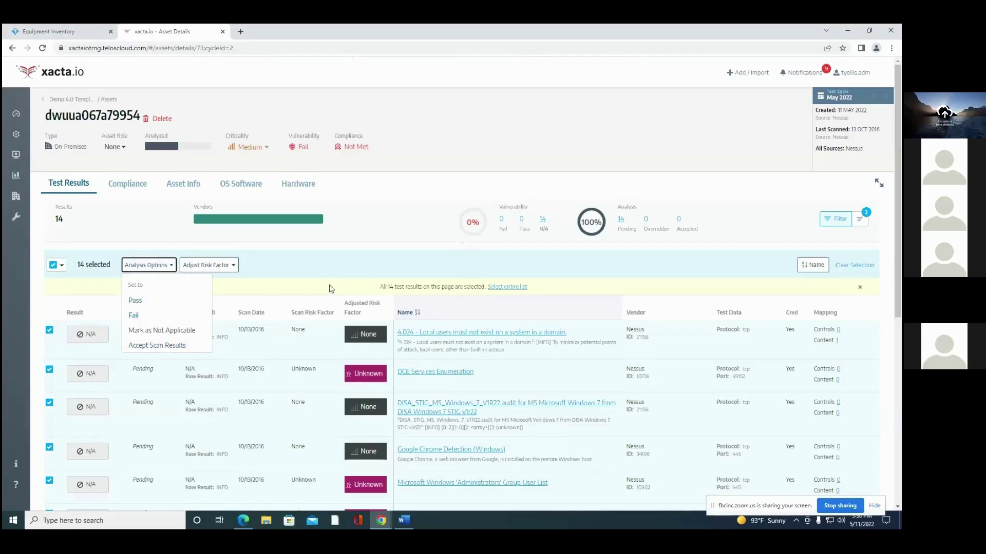
left_click(332, 248)
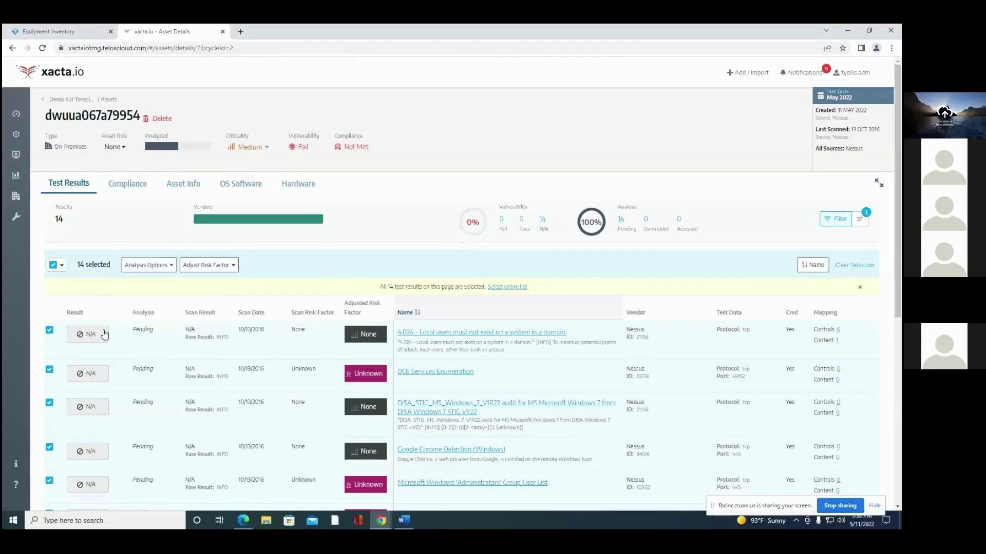
left_click(53, 265)
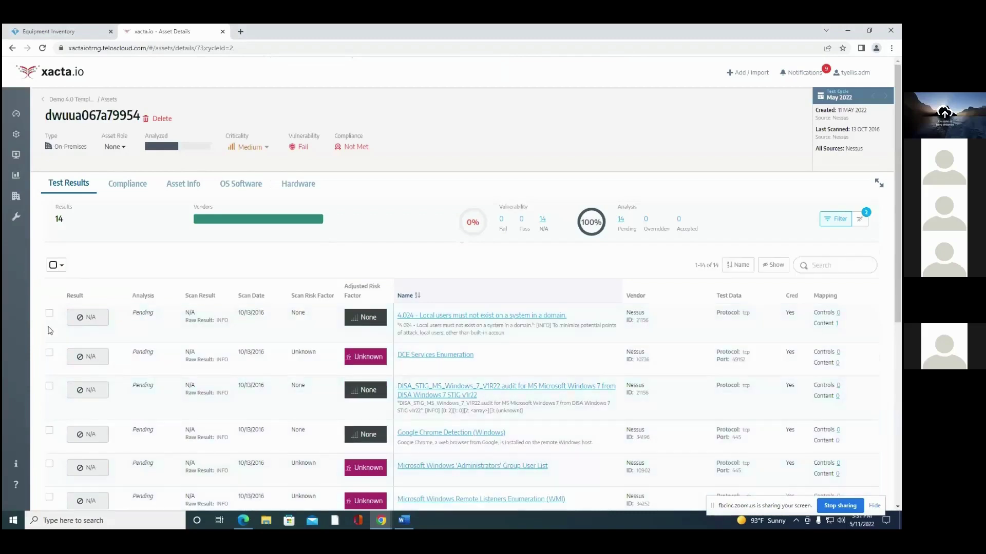
Step: Override the 4.024 local users test result to Pass with the reason "Should be passed" and dismiss the notice
left_click(49, 313)
left_click(144, 265)
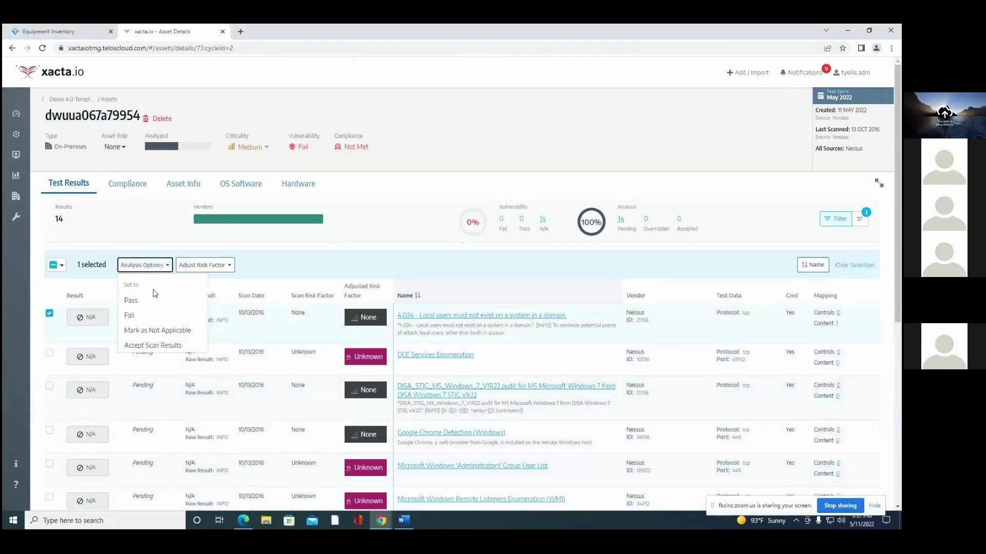
left_click(131, 301)
left_click(338, 270)
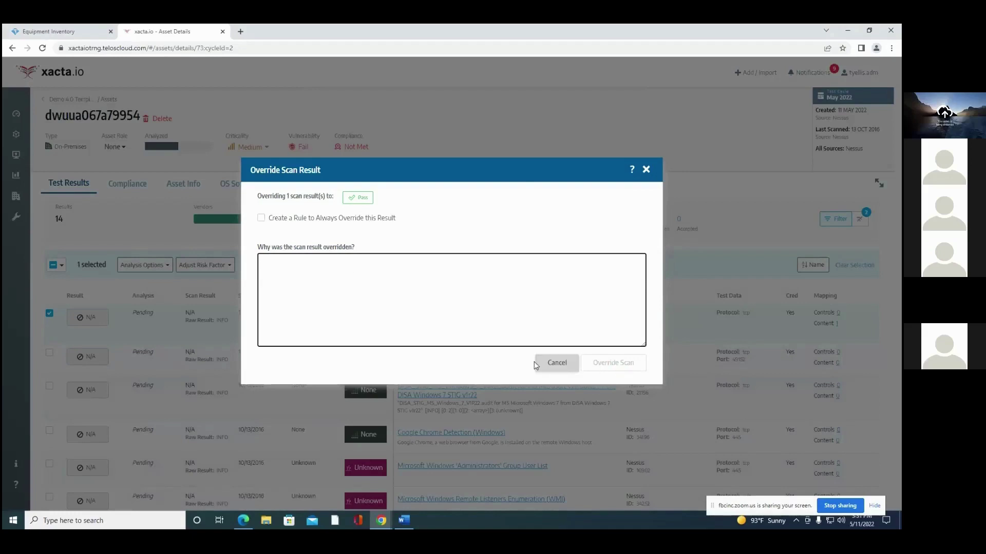
type("Should be passed")
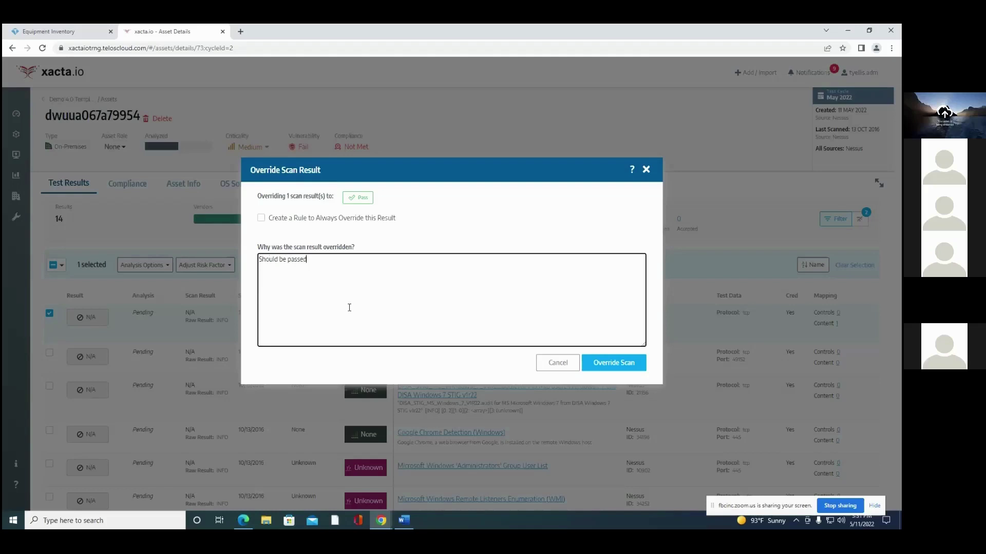
left_click(613, 362)
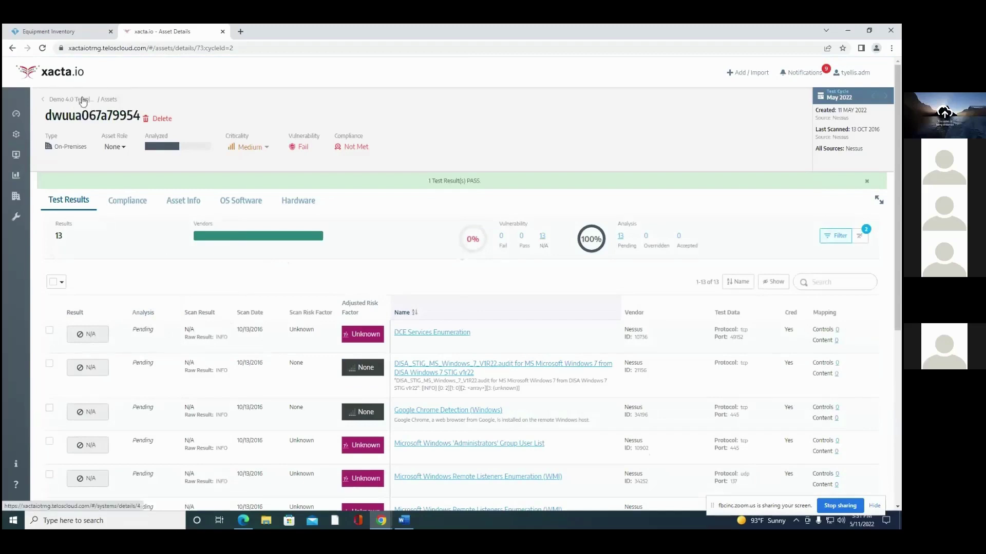
left_click(867, 182)
Step: Open the Demo 4.0 Template system's Vulnerabilities, select the 'Rename administrator account' test and look over its analysis options
left_click(77, 100)
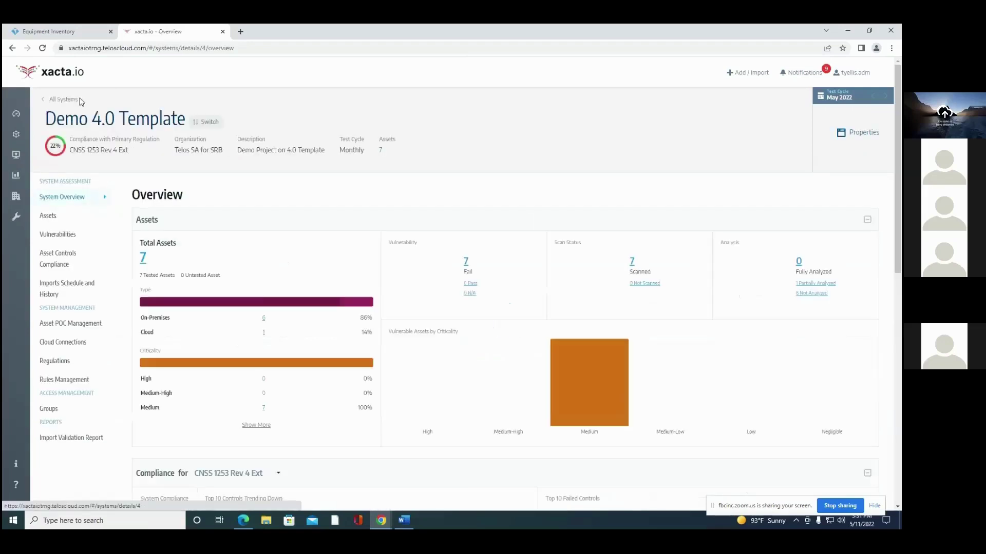
left_click(69, 236)
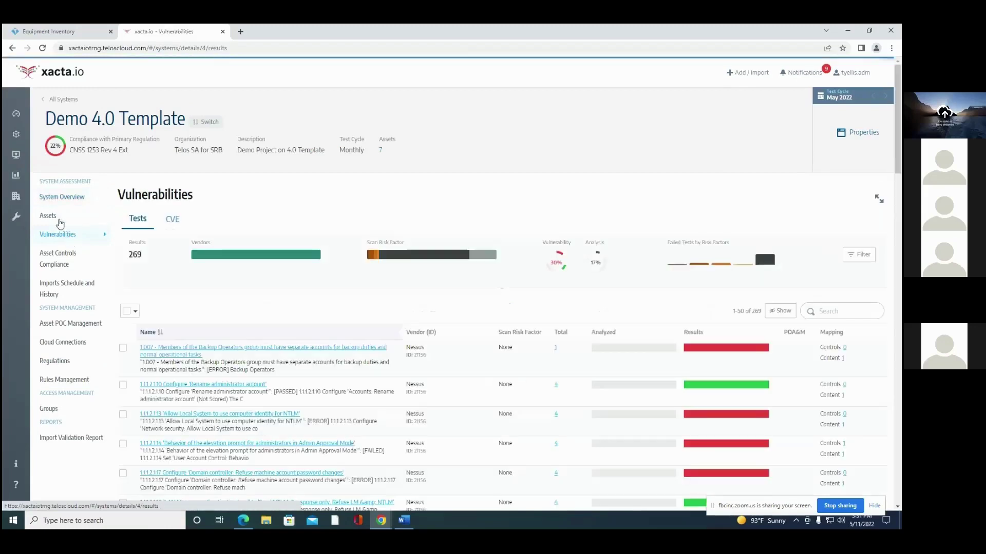
scroll(241, 347, "down", 1)
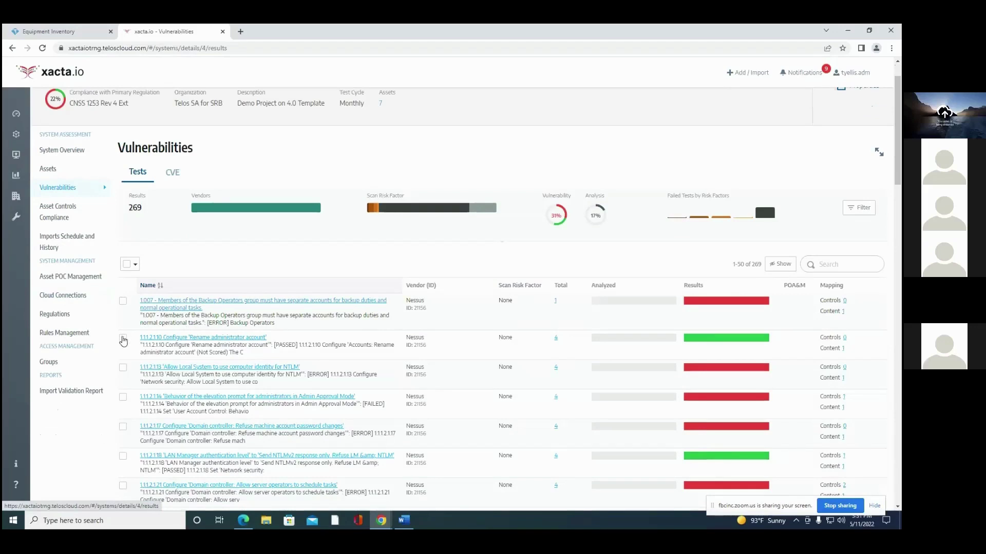
left_click(123, 338)
left_click(238, 268)
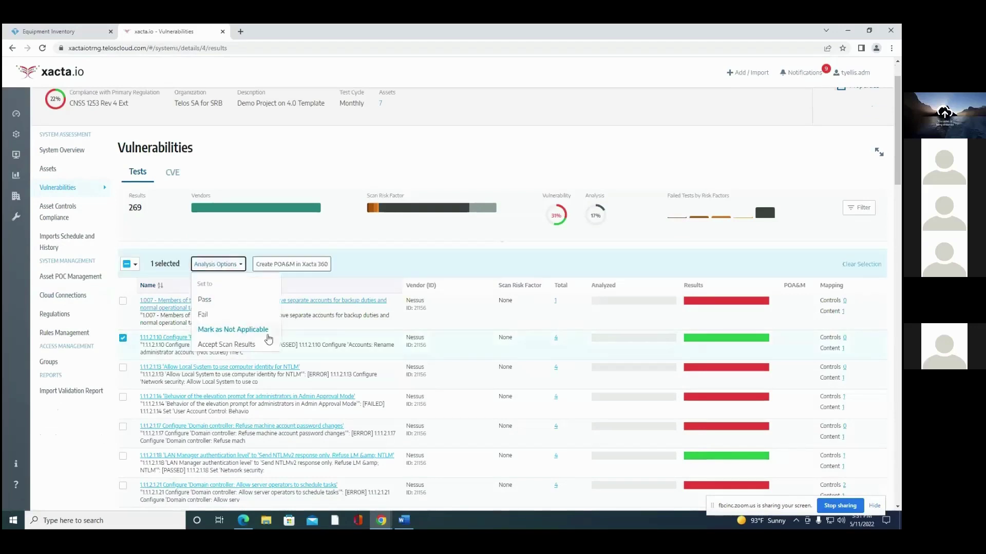
left_click(435, 346)
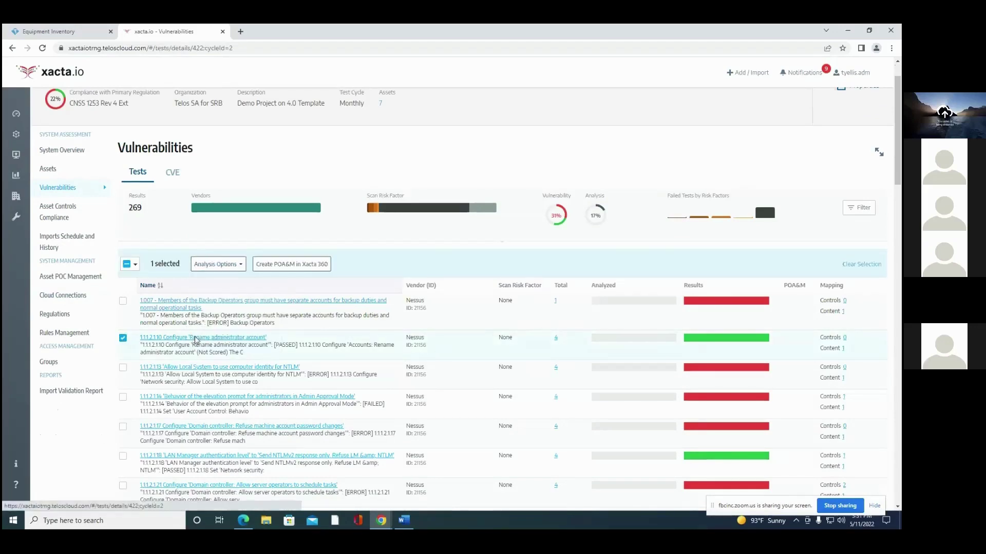
Step: Open the 'Rename administrator account' vulnerability and accept the scan results for all its listed assets without creating a rule
left_click(196, 339)
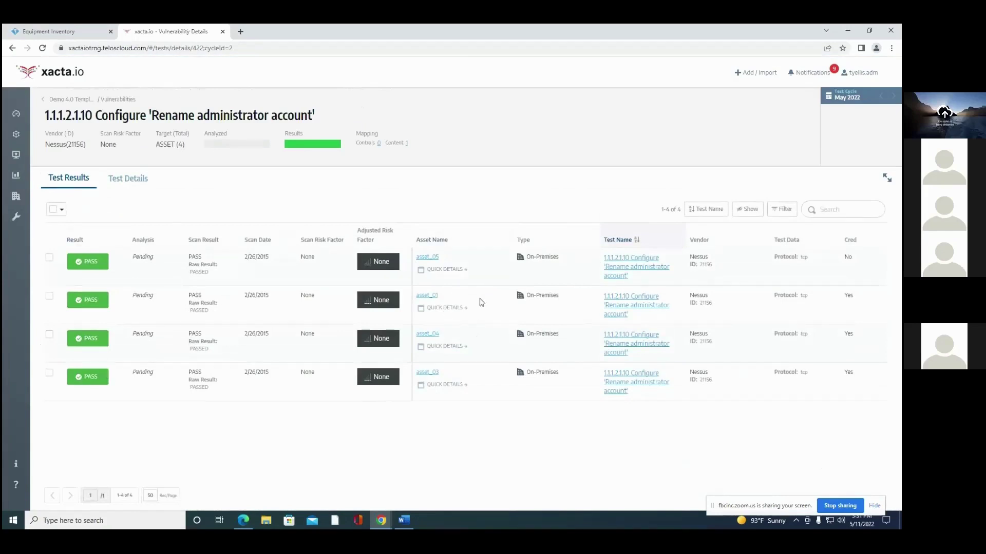
left_click(53, 209)
left_click(153, 209)
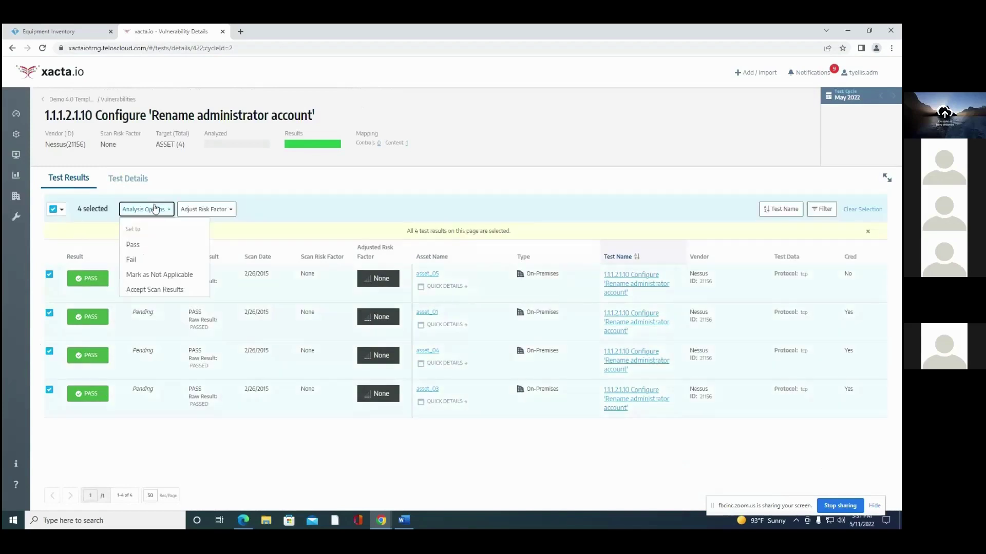
left_click(147, 295)
left_click(532, 322)
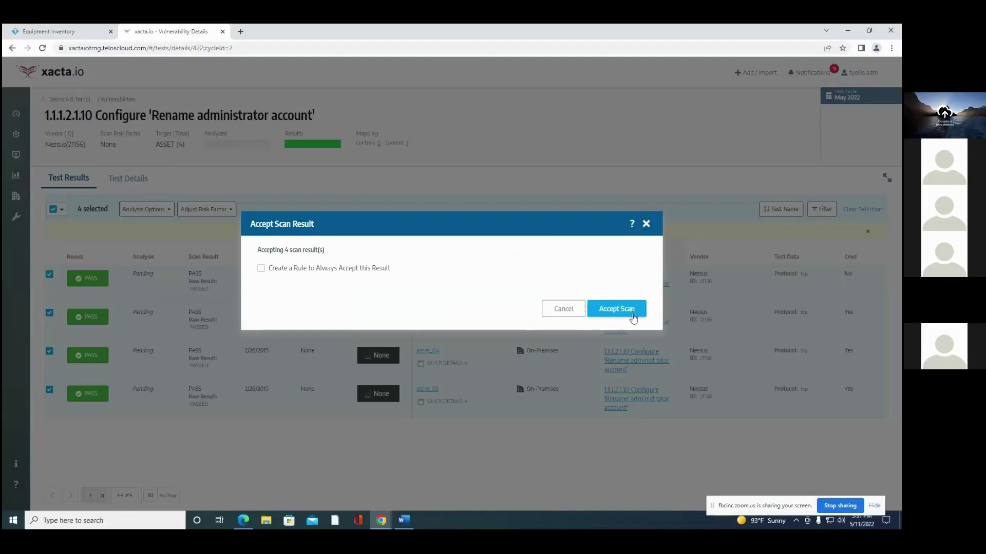
left_click(631, 310)
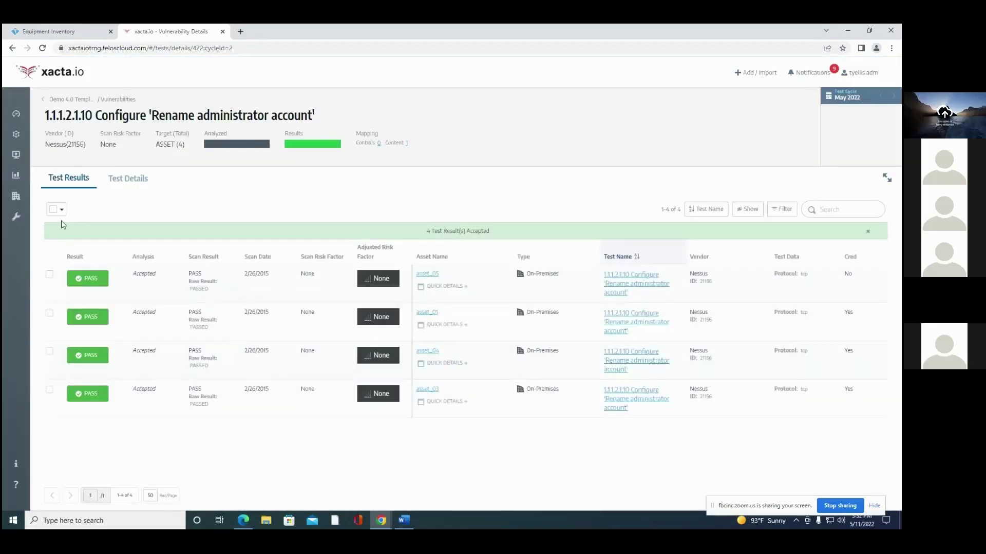
Step: Return to the Demo 4.0 Template system and view its Rules Management list
left_click(112, 100)
left_click(60, 380)
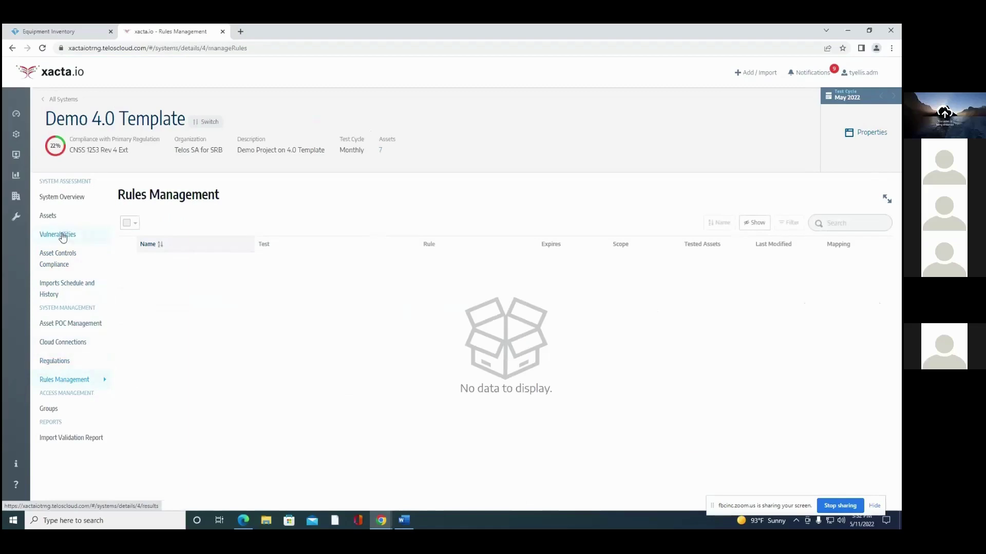
Step: In the system's Vulnerabilities, select the 1.007 Backup Operators test and begin overriding it to Pass with a rule to always override
left_click(61, 238)
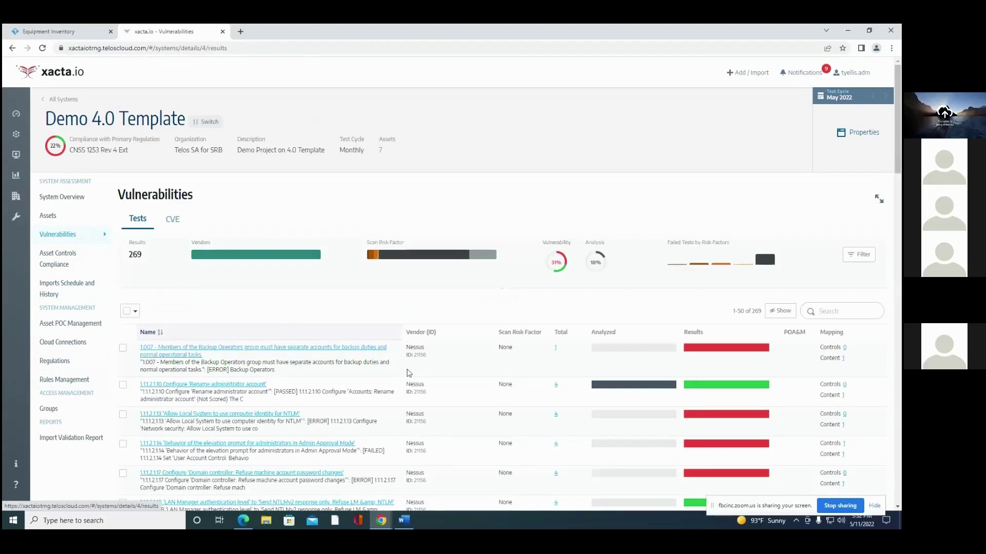
left_click(123, 348)
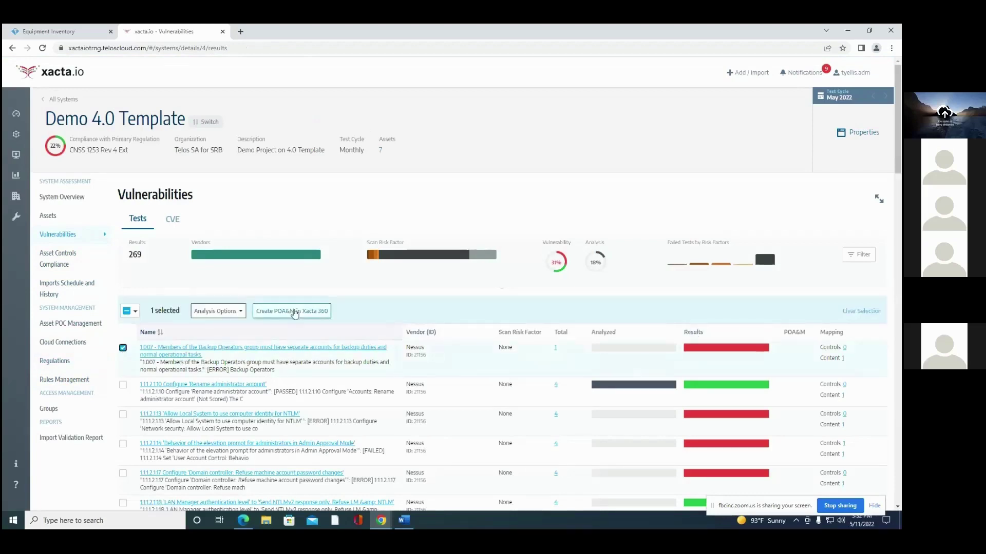
left_click(239, 311)
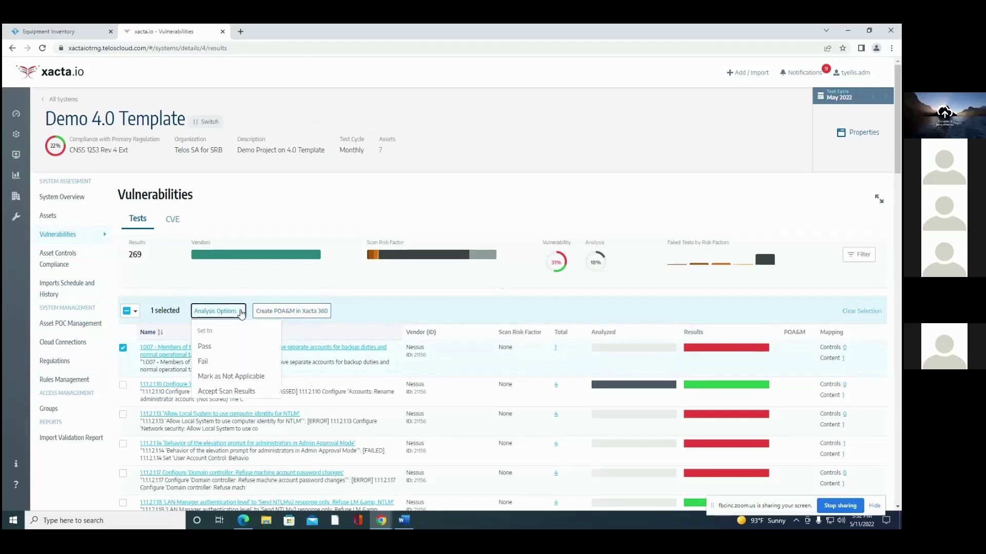
left_click(227, 352)
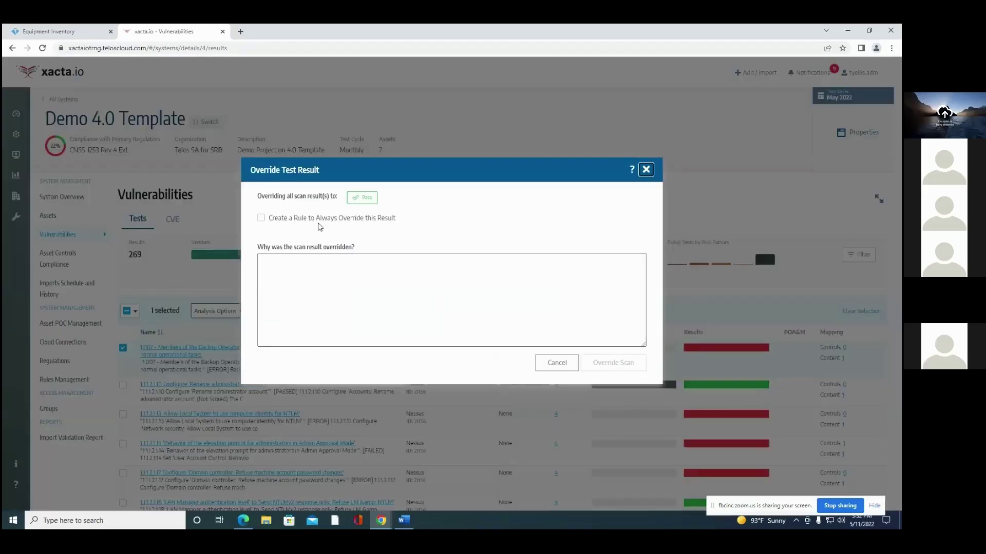
left_click(262, 218)
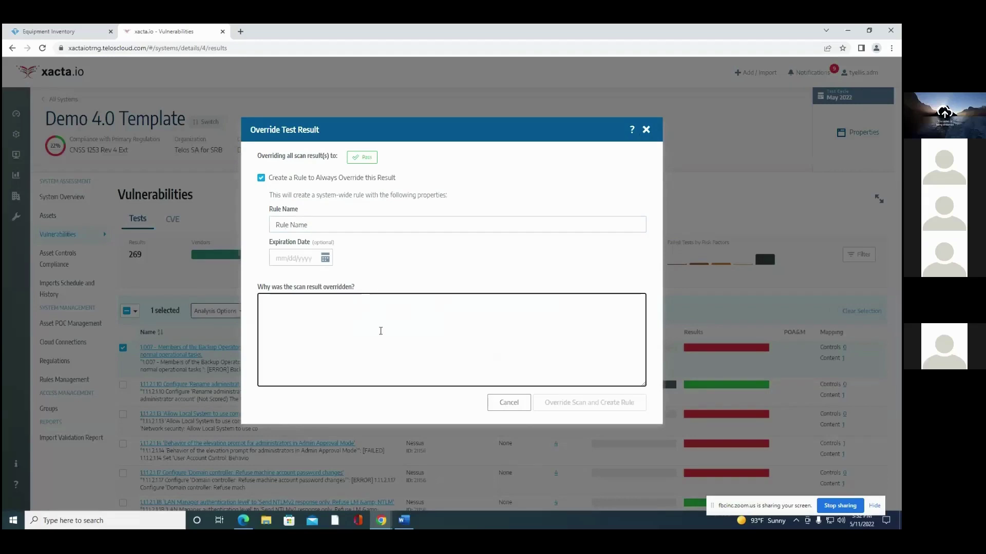
Step: Override the scan and create the rule "Rule Name" with the reason "Reason" and no expiration date, and view it in Rules Management
type("Rea")
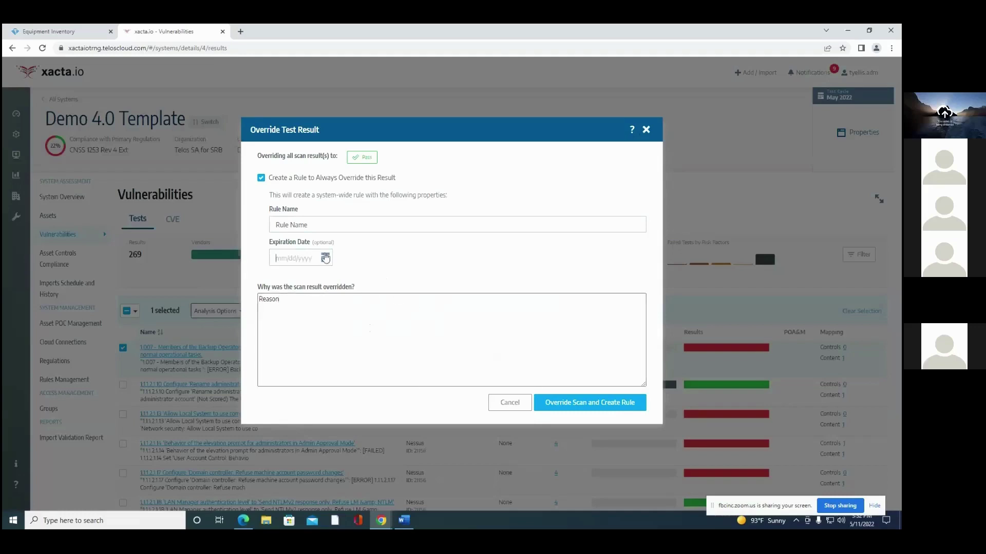
left_click(325, 258)
left_click(415, 257)
left_click(325, 259)
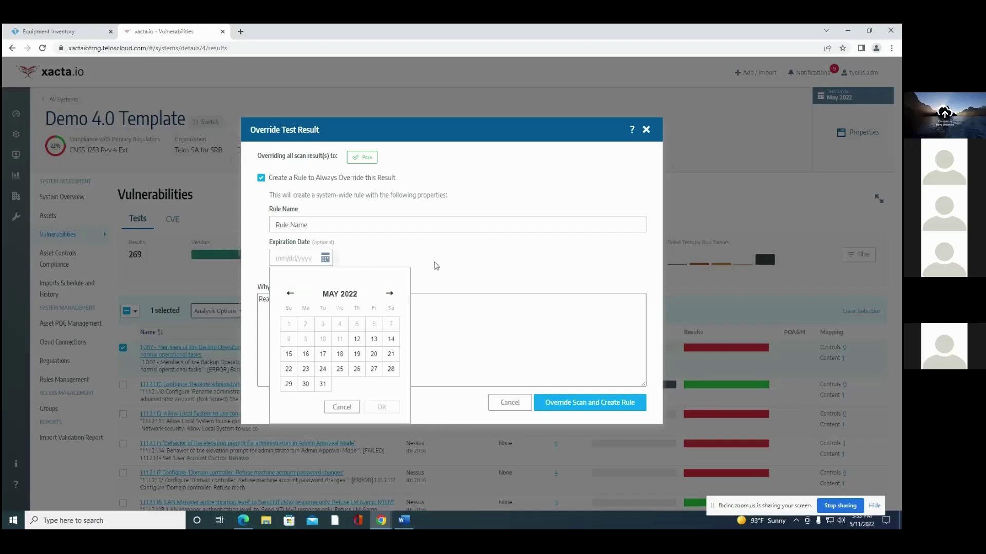
left_click(435, 266)
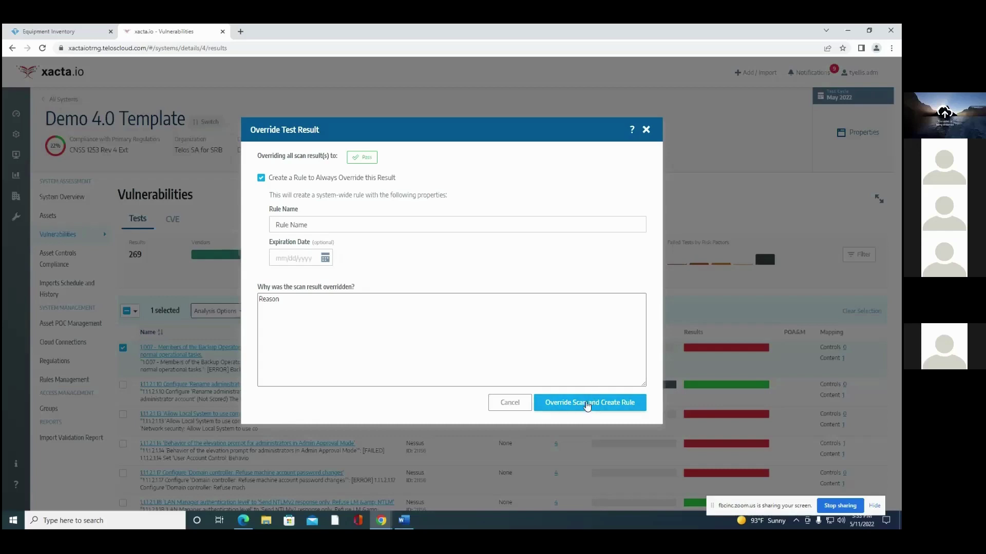
left_click(587, 404)
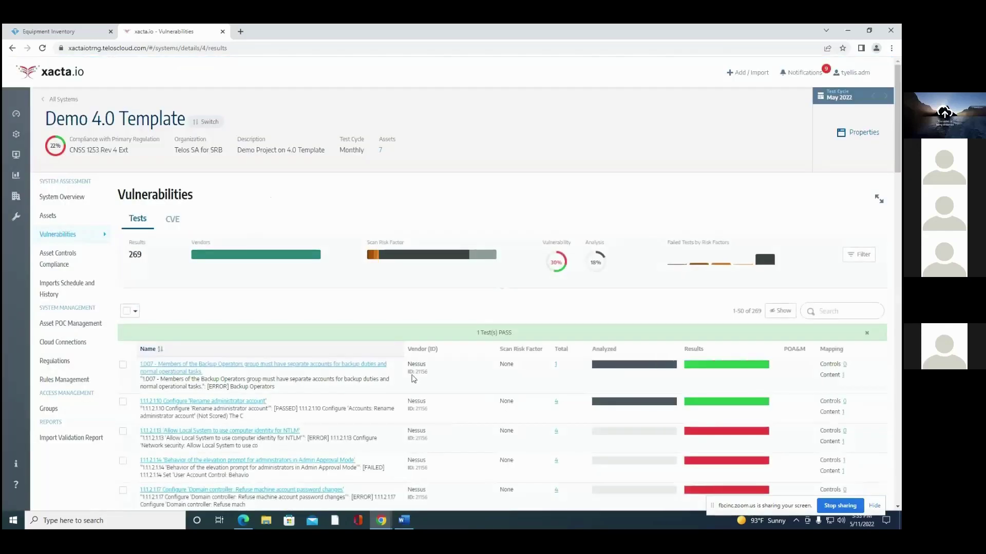
scroll(390, 376, "down", 2)
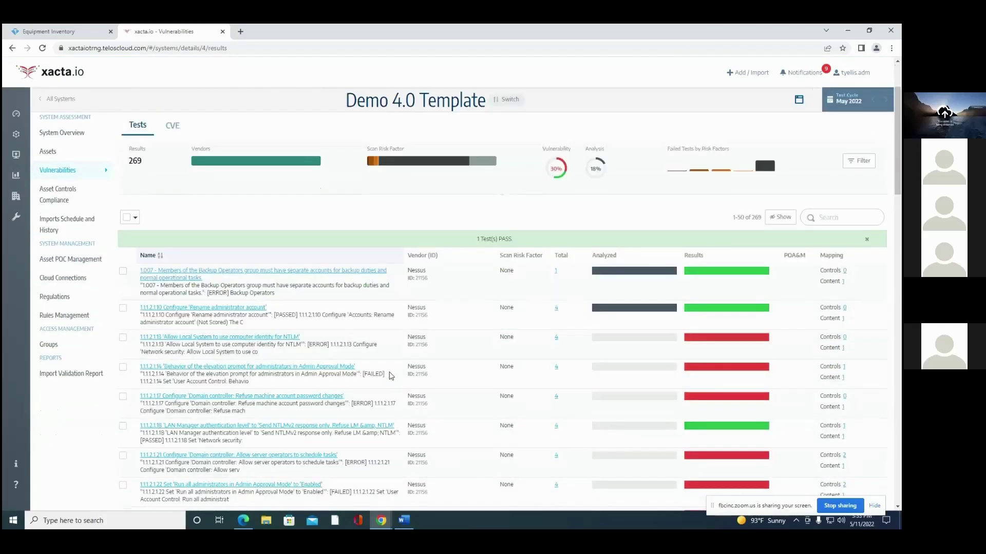
left_click(60, 316)
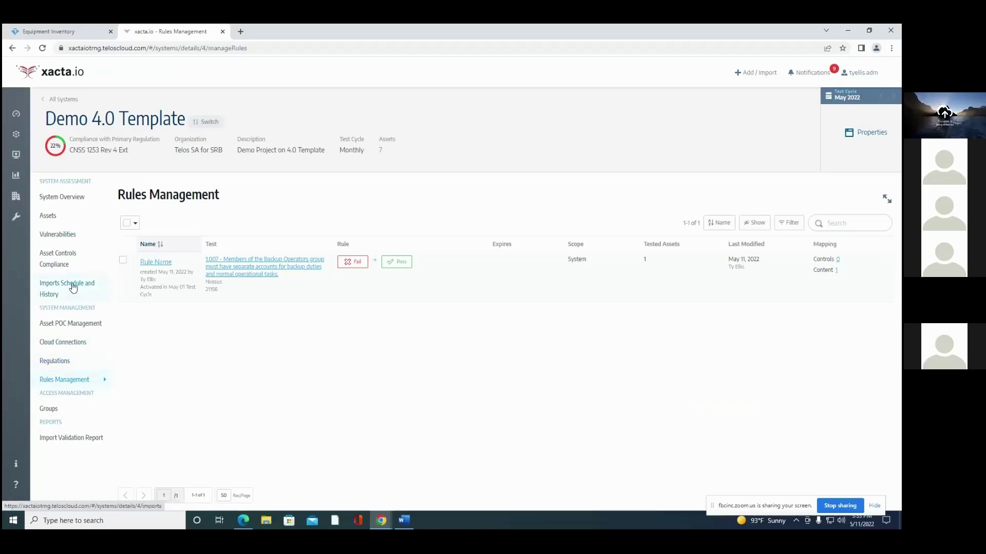
Step: In Vulnerabilities, select only the 'Allow Local System to use computer identity for NTLM' test and begin accepting its results with an always-accept rule
left_click(78, 235)
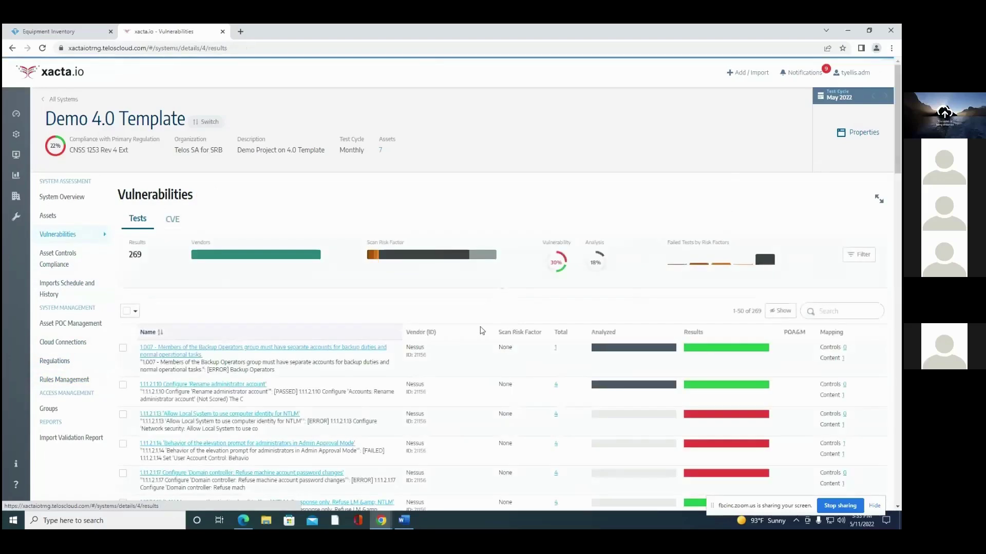
scroll(227, 316, "down", 1)
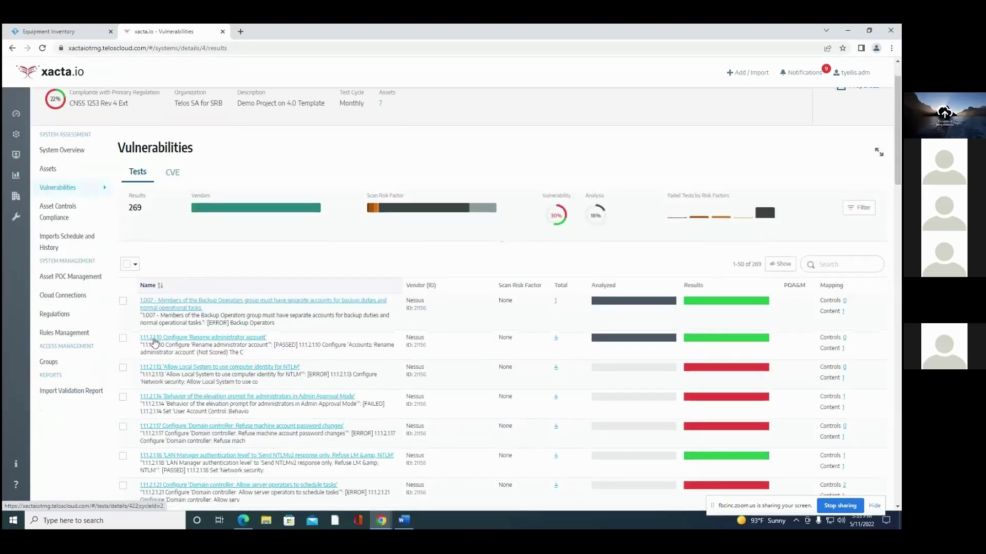
left_click(122, 338)
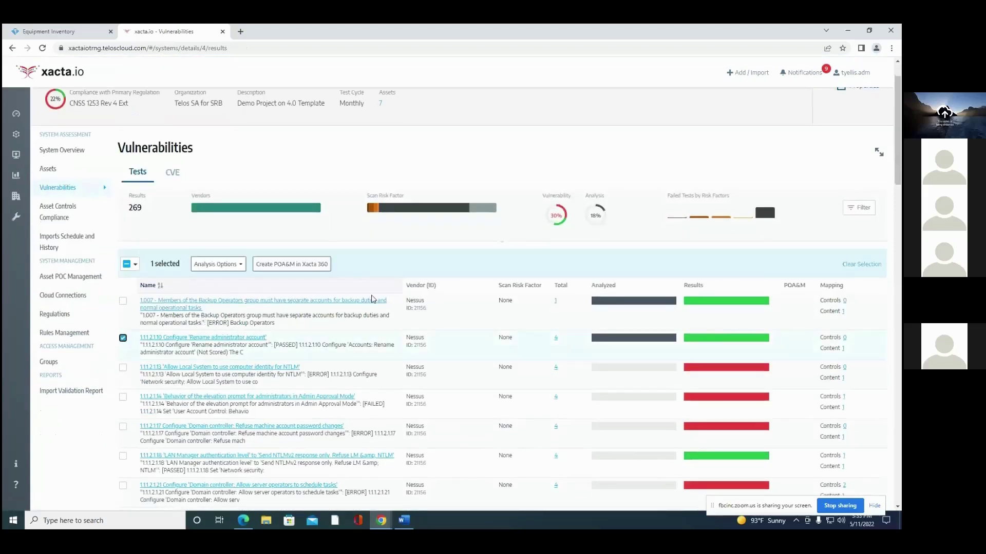
left_click(123, 368)
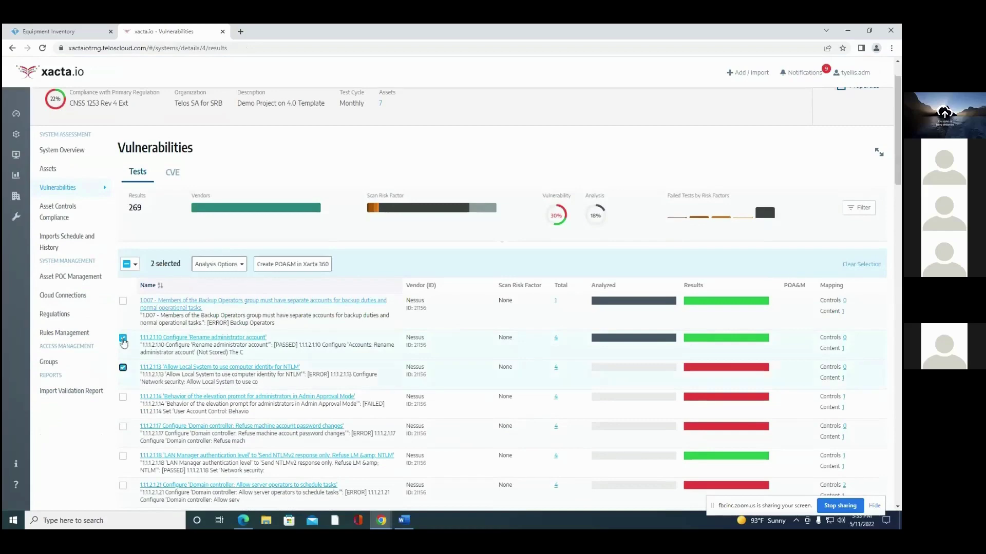
left_click(217, 264)
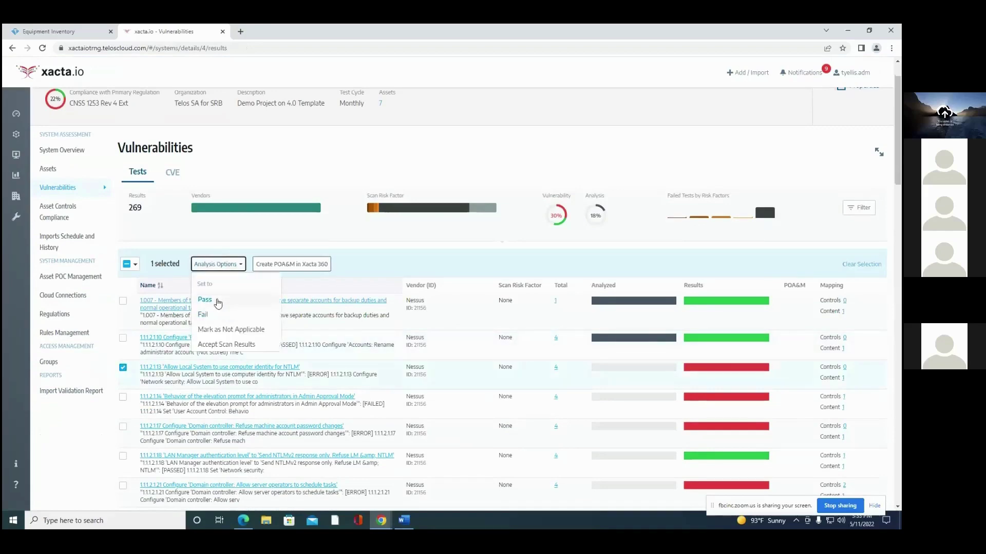
left_click(227, 345)
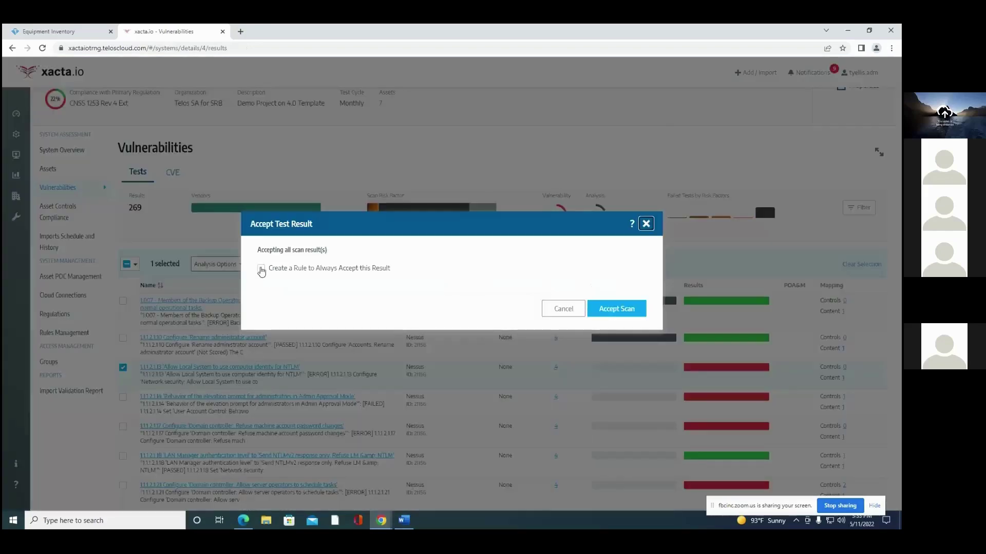
left_click(261, 268)
Step: Set the acceptance rule's expiration date to 08/31/2022
left_click(319, 225)
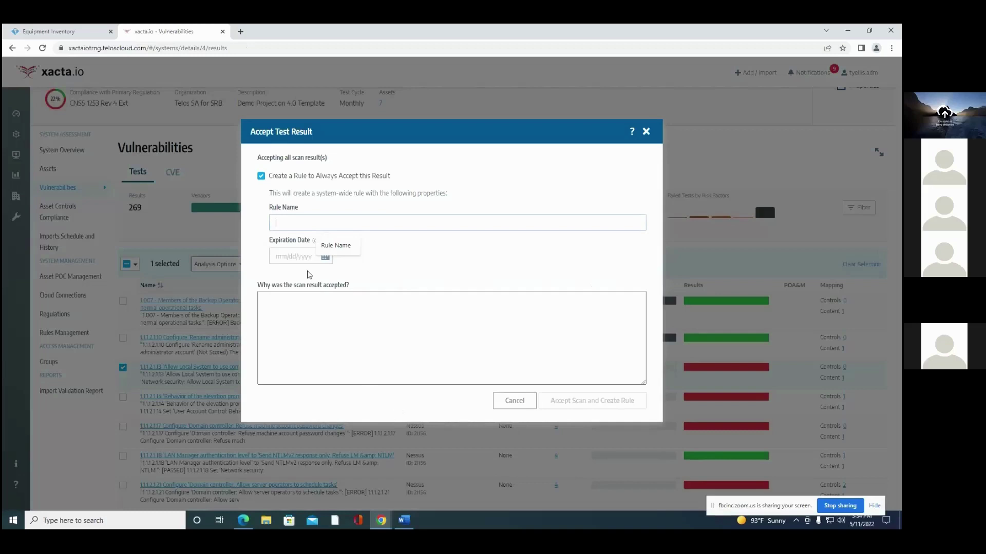
left_click(323, 261)
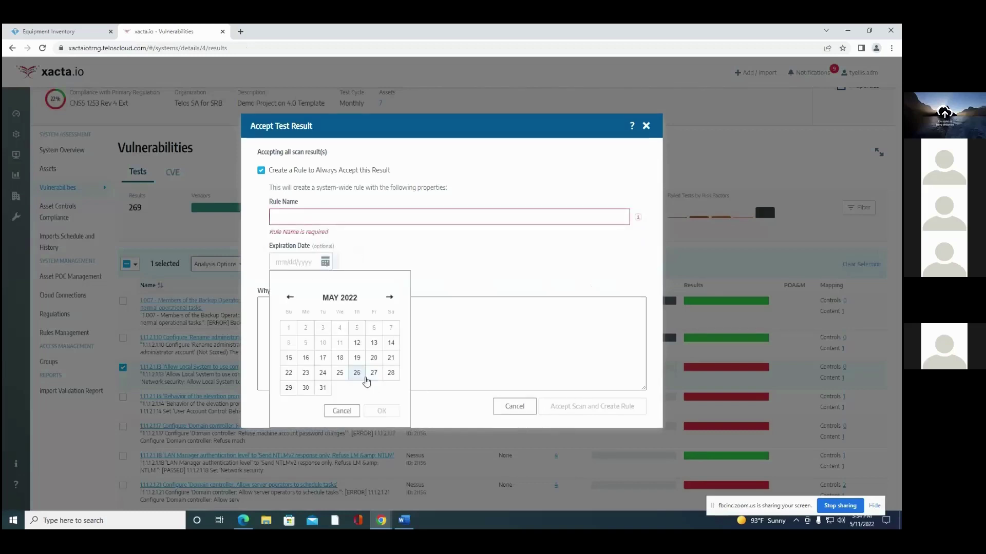
left_click(389, 297)
left_click(389, 297)
left_click(390, 297)
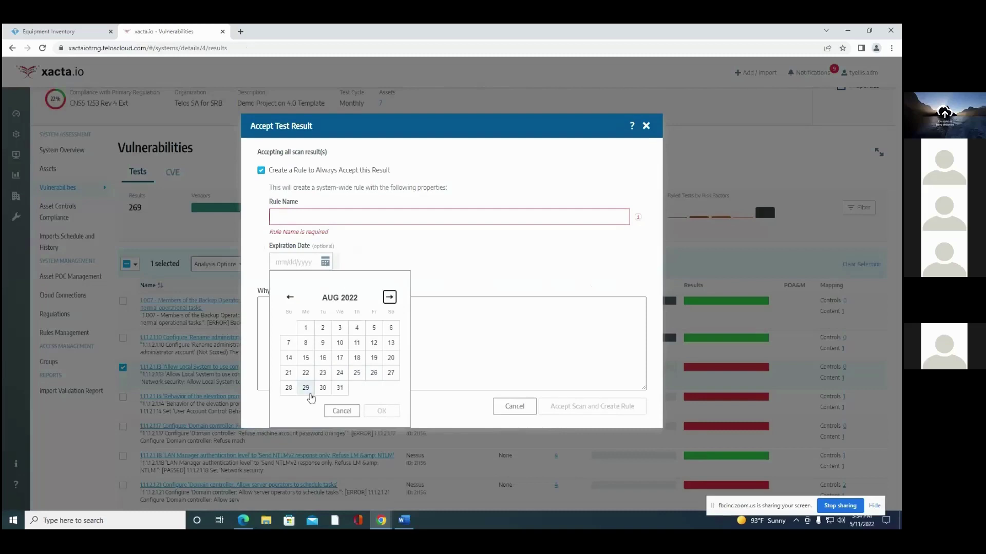
left_click(340, 387)
left_click(381, 411)
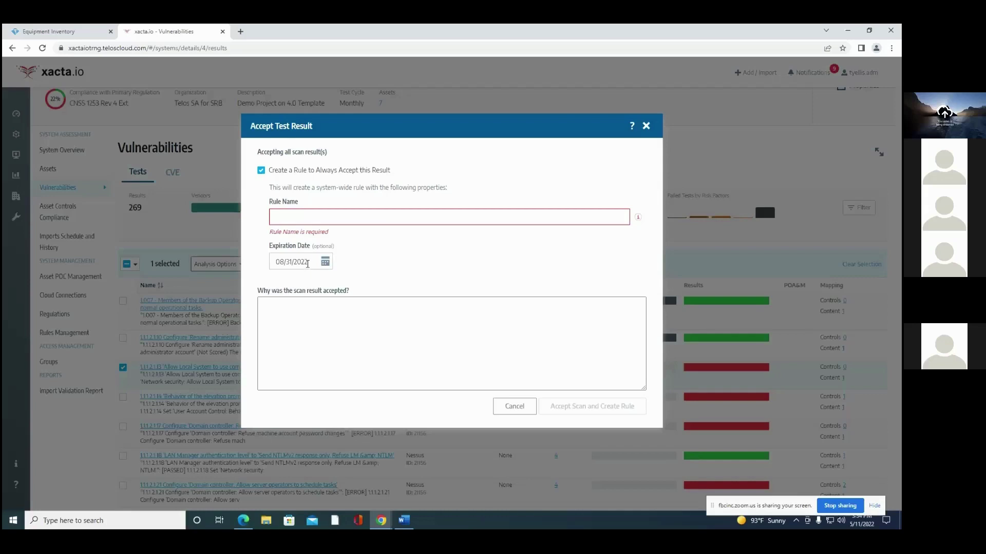
Step: Name the rule "Cant Fix", give "Cant Fix" as the acceptance reason, and accept the scan and create the rule
left_click(365, 220)
type("Cant Fix")
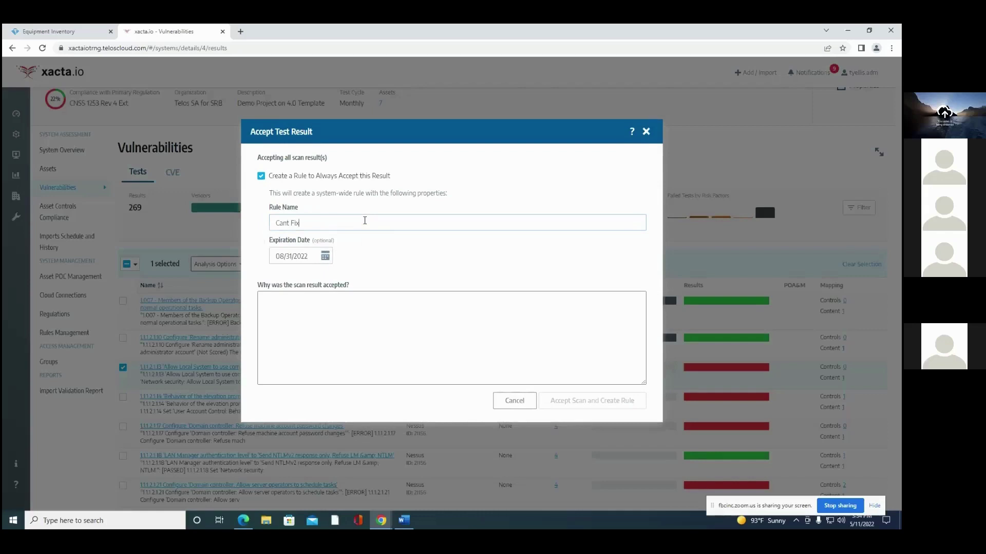
left_click(318, 347)
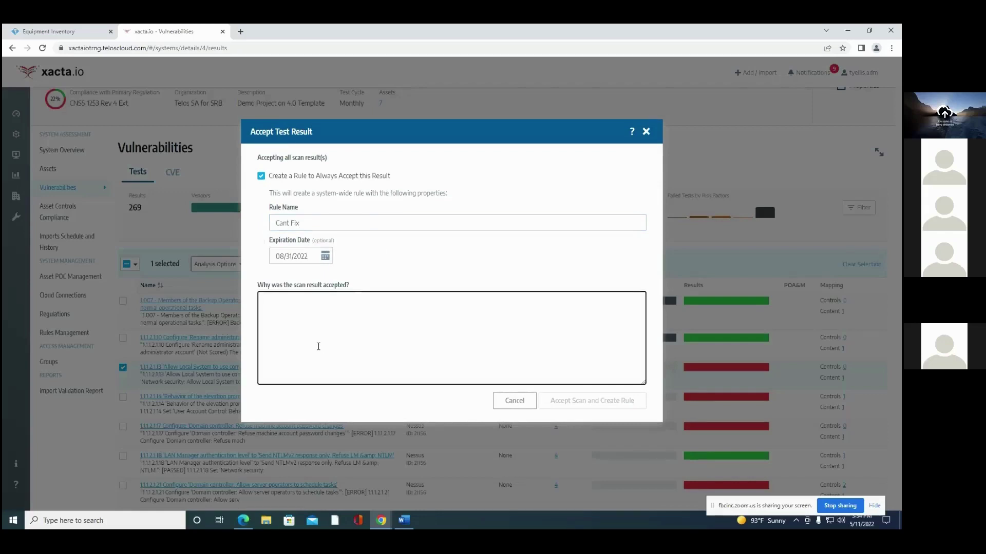
type("Can")
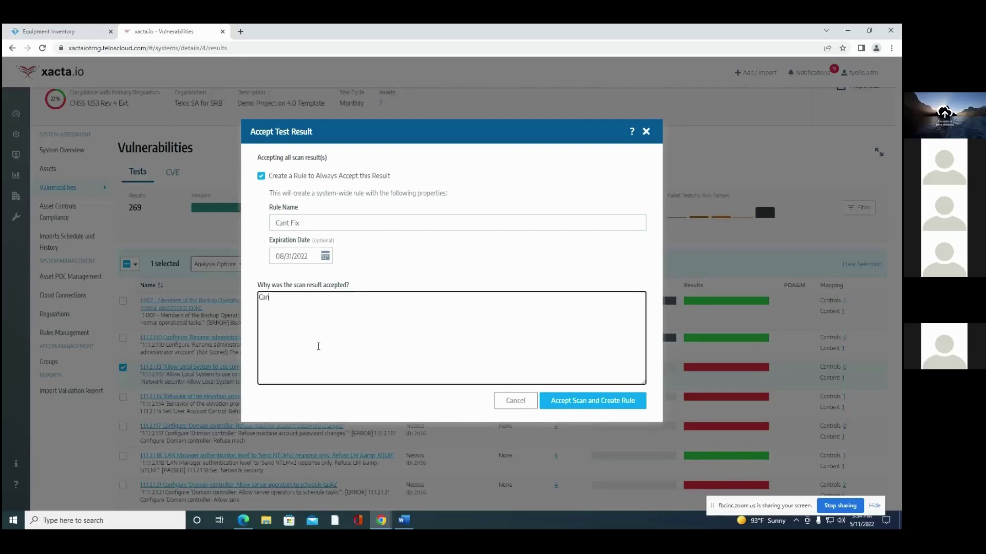
type("t Fix")
left_click(609, 402)
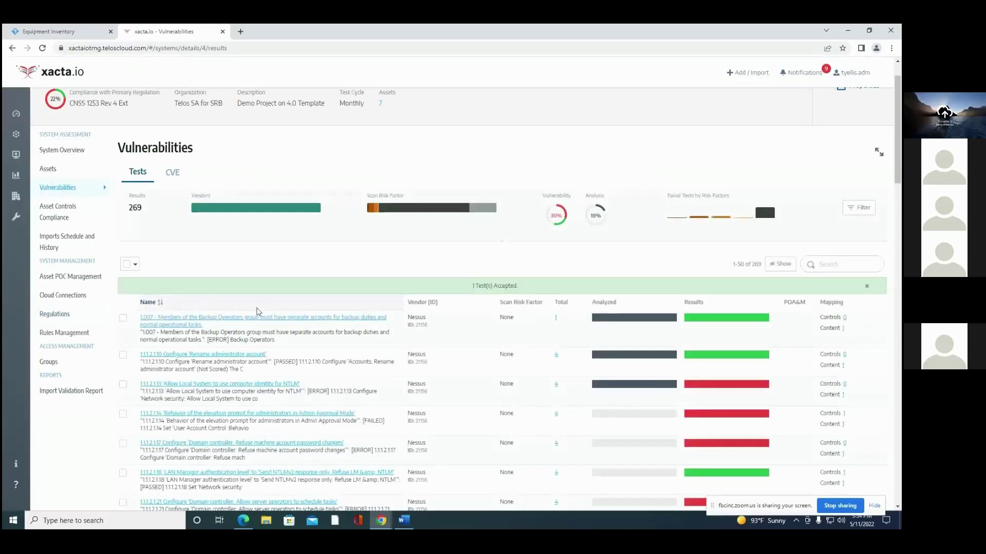
Step: View the Rules Management list and look over the bulk edit options for the Cant Fix rule without changing it
left_click(62, 331)
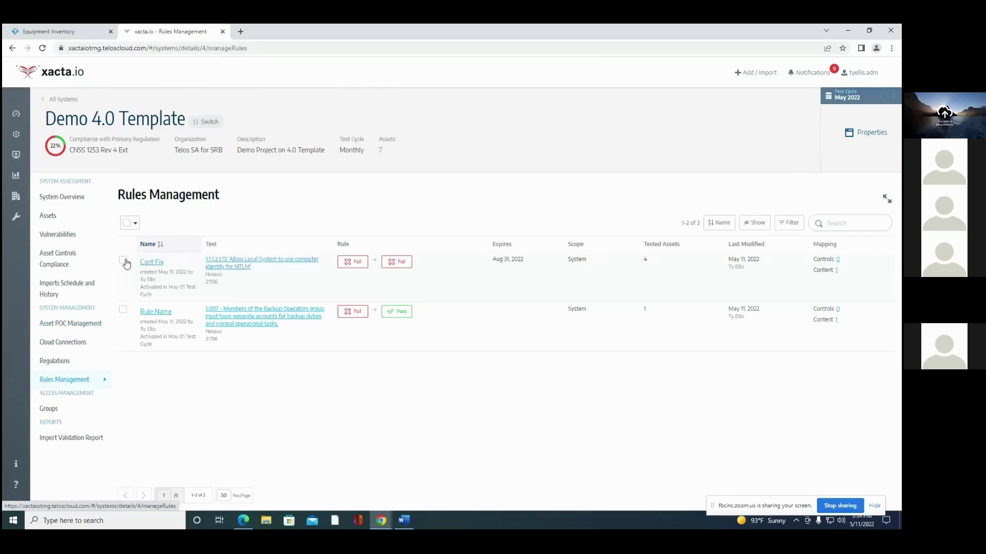
left_click(123, 260)
left_click(210, 222)
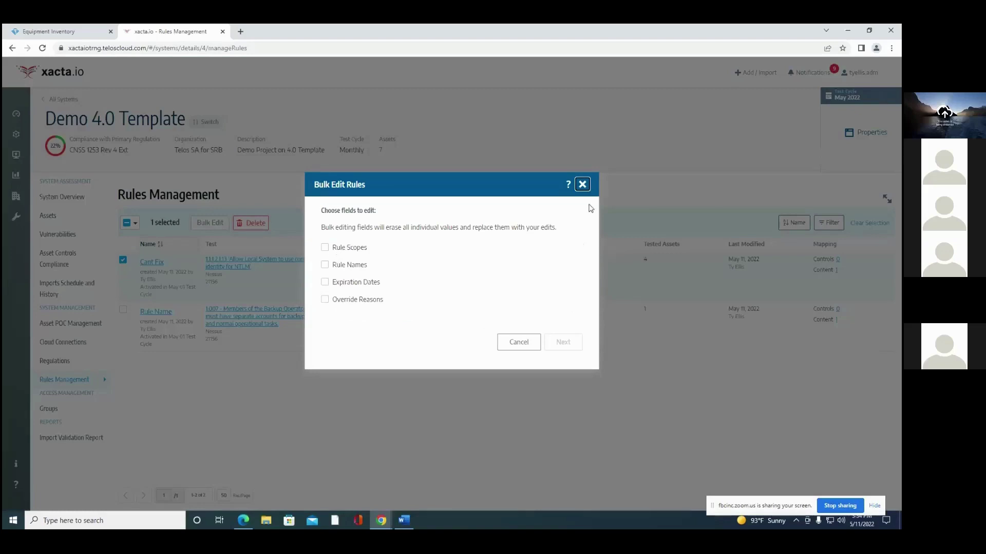
left_click(583, 185)
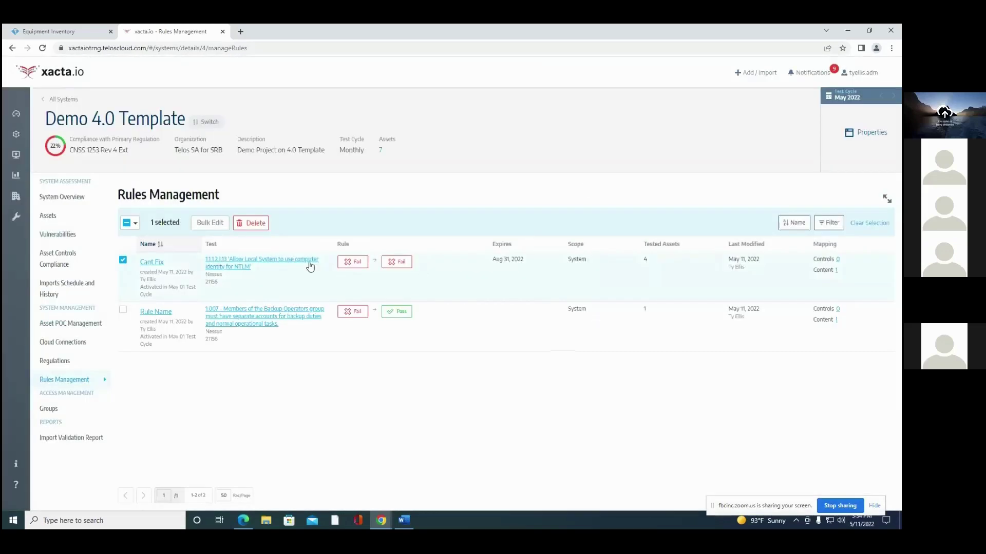
Step: Open the NTLM test from the Cant Fix rule, select all its results and look over the analysis and risk factor options
left_click(310, 263)
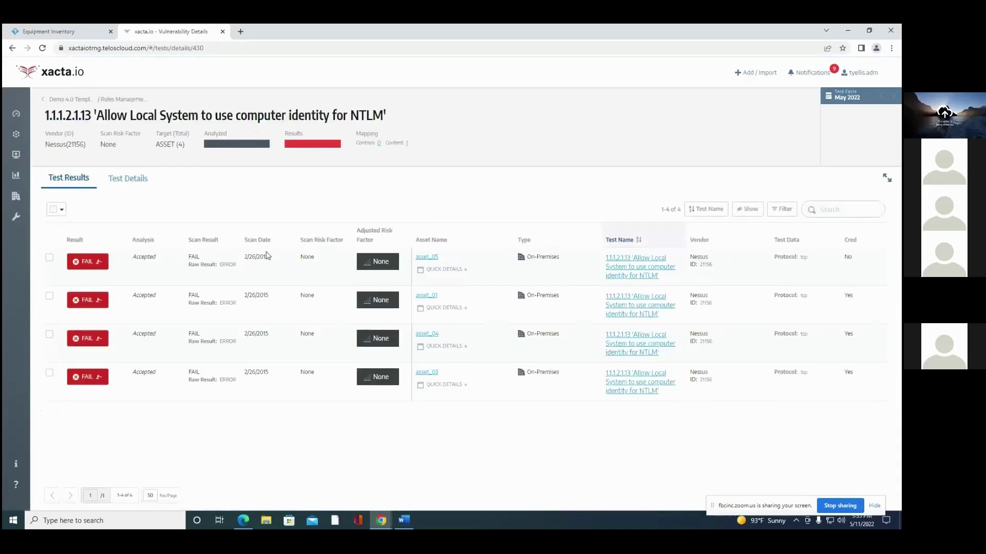
left_click(53, 209)
left_click(161, 210)
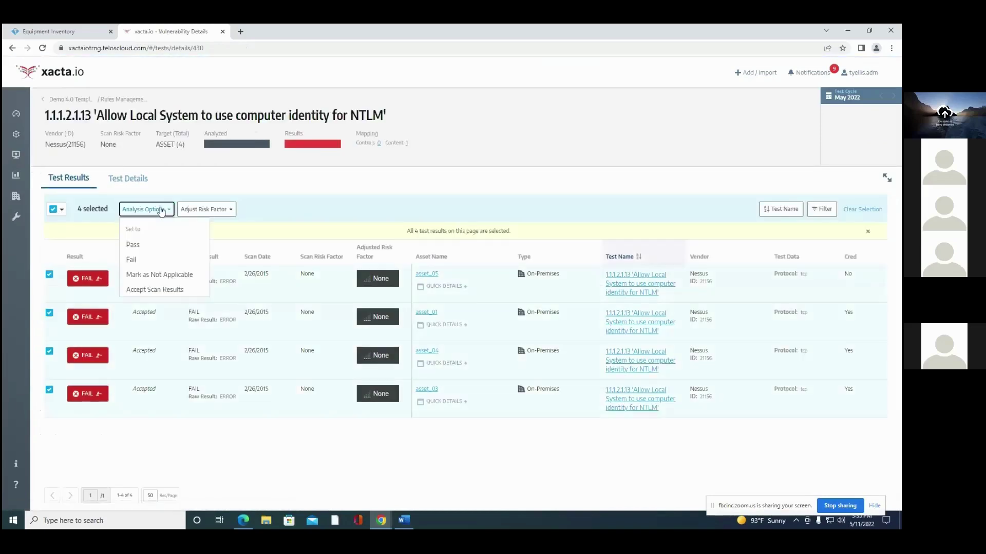
left_click(164, 289)
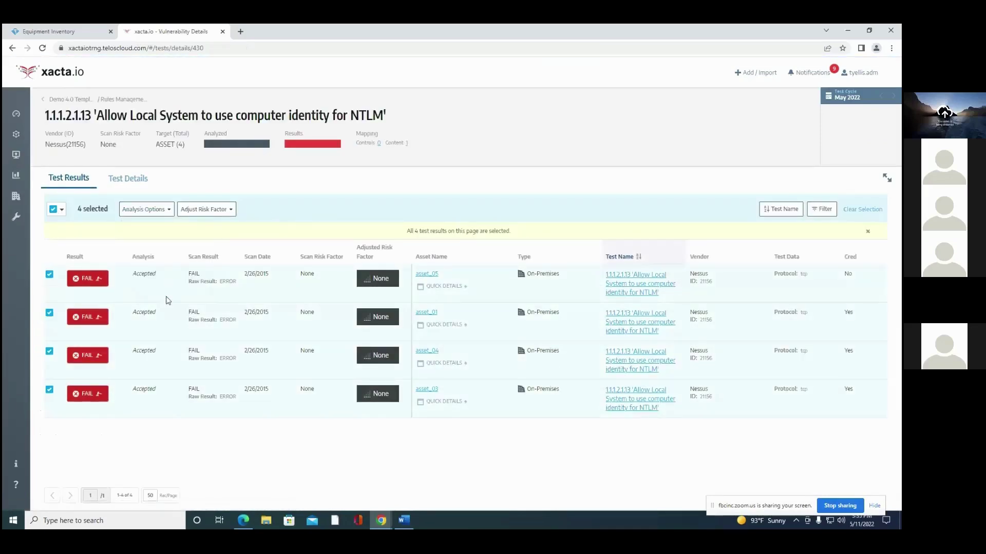
left_click(226, 210)
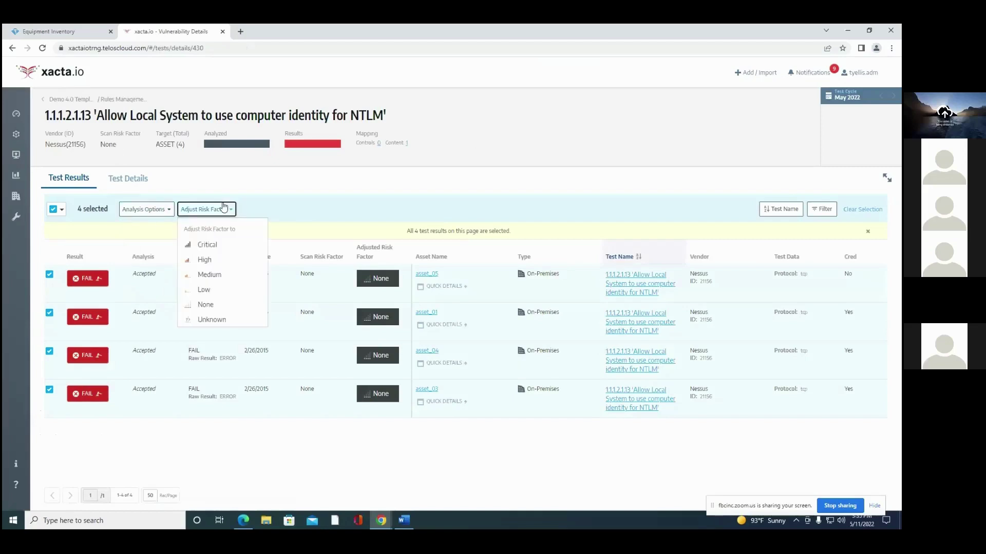
left_click(319, 220)
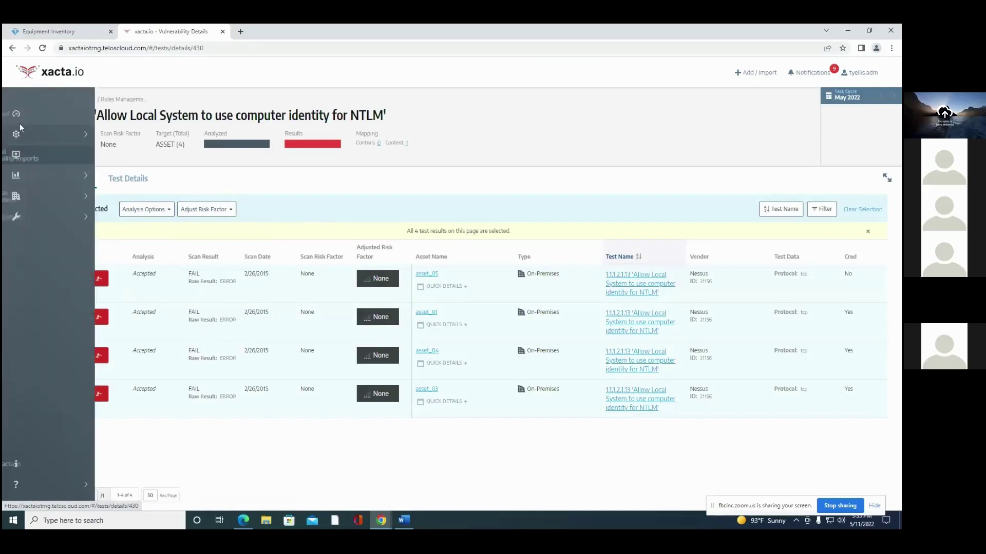
Step: Return to the Demo 4.0 Template's Vulnerabilities list and select the "Allow Local System to use computer identity for NTLM" test
left_click(80, 103)
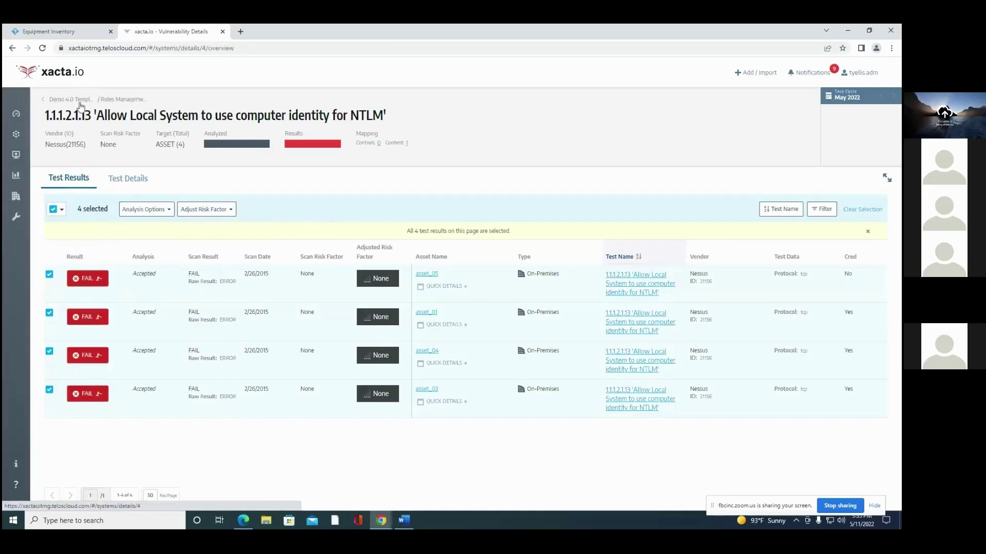
left_click(58, 234)
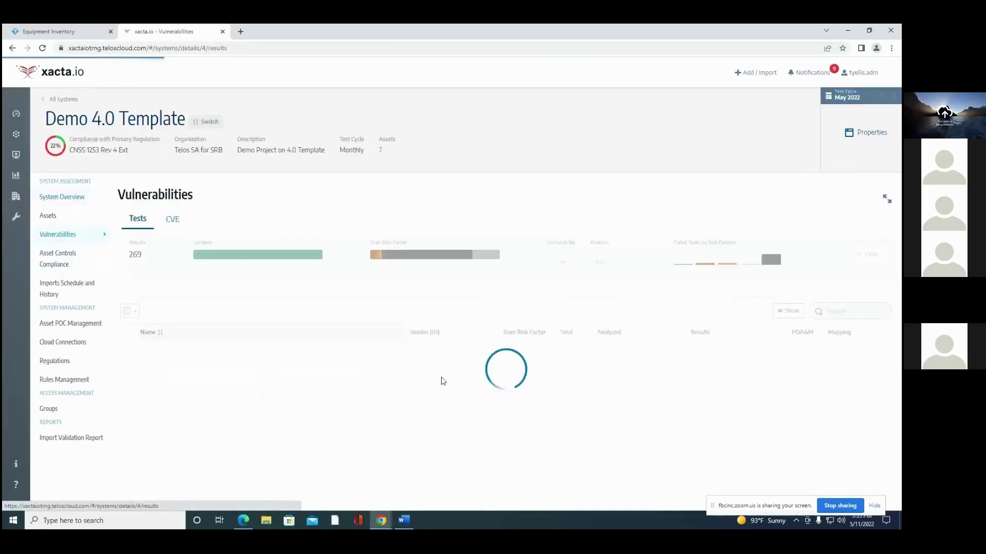
scroll(430, 348, "down", 3)
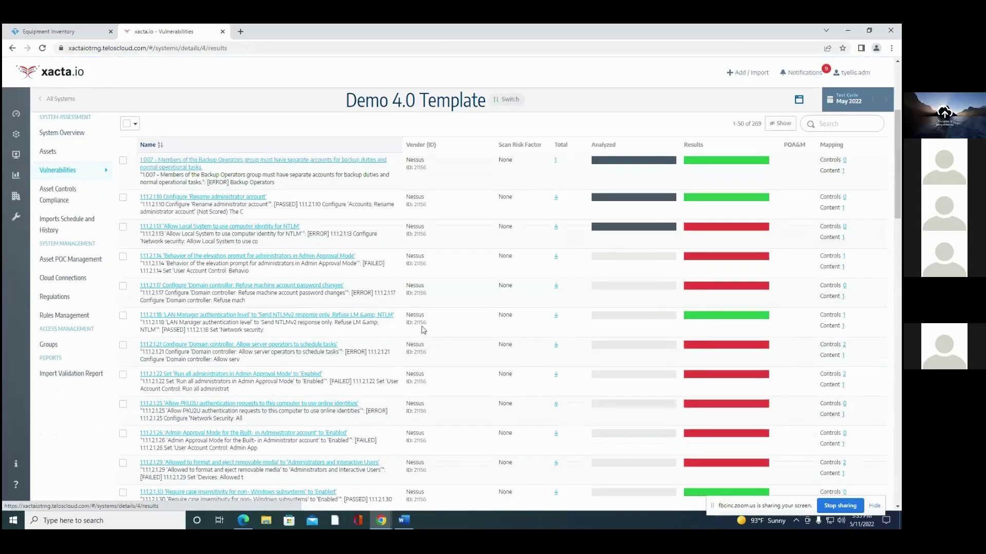
scroll(426, 336, "up", 3)
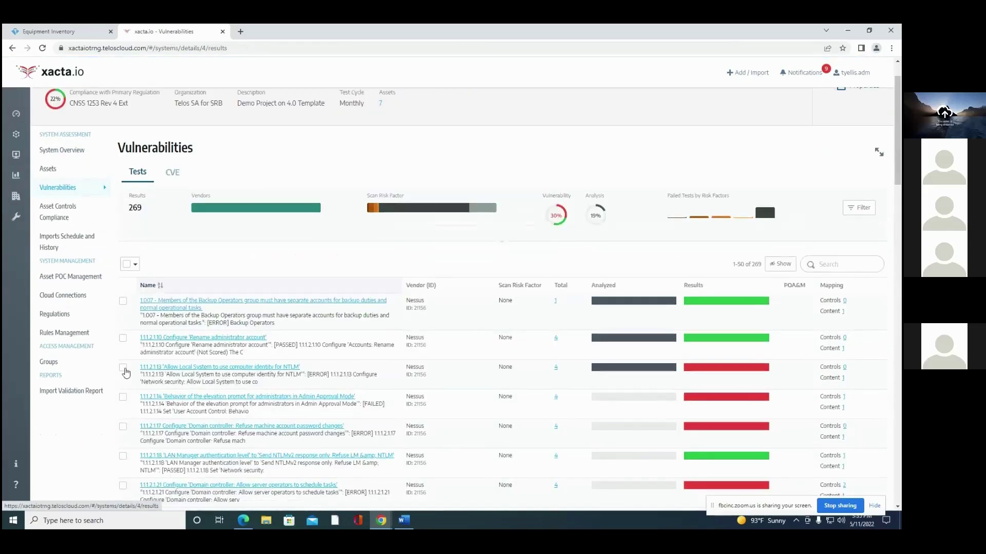
left_click(123, 368)
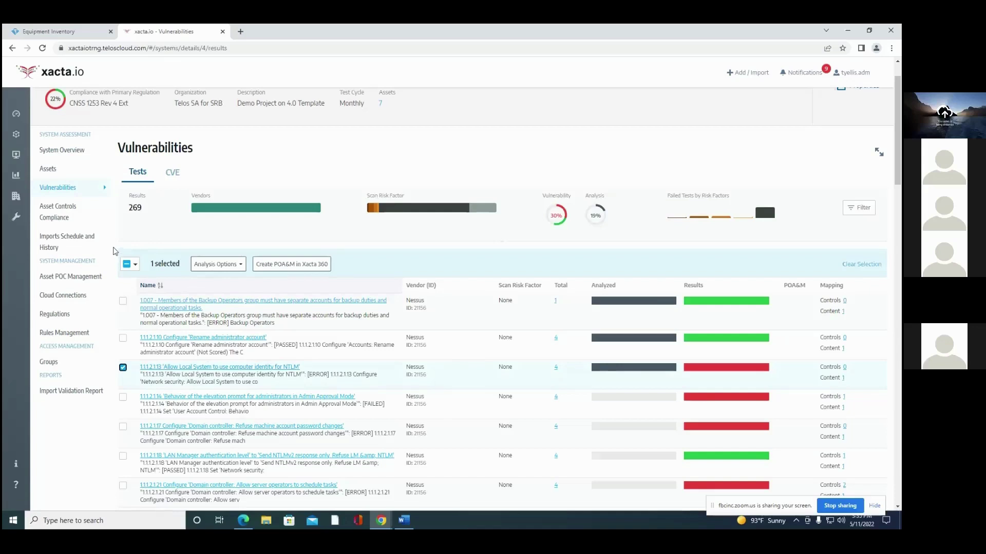
Step: Switch to Xacta 360, open the equipment import, select all assets and assign them to the Legacy Windows Servers group
left_click(69, 32)
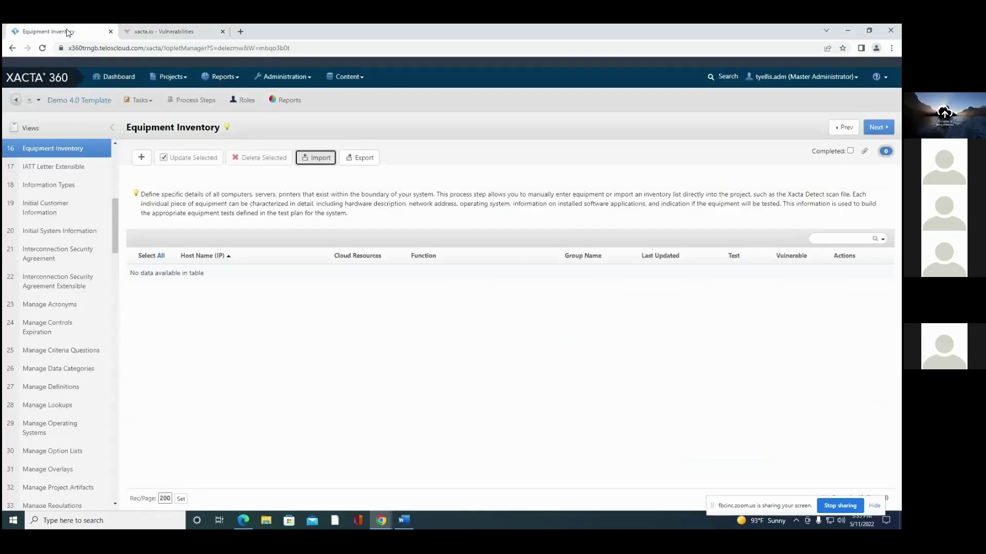
left_click(314, 159)
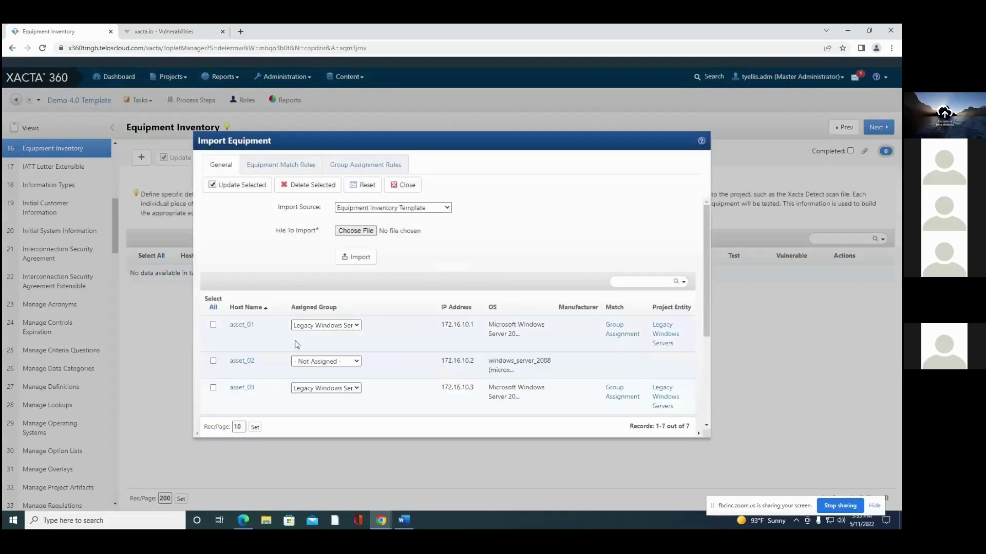
scroll(632, 367, "down", 3)
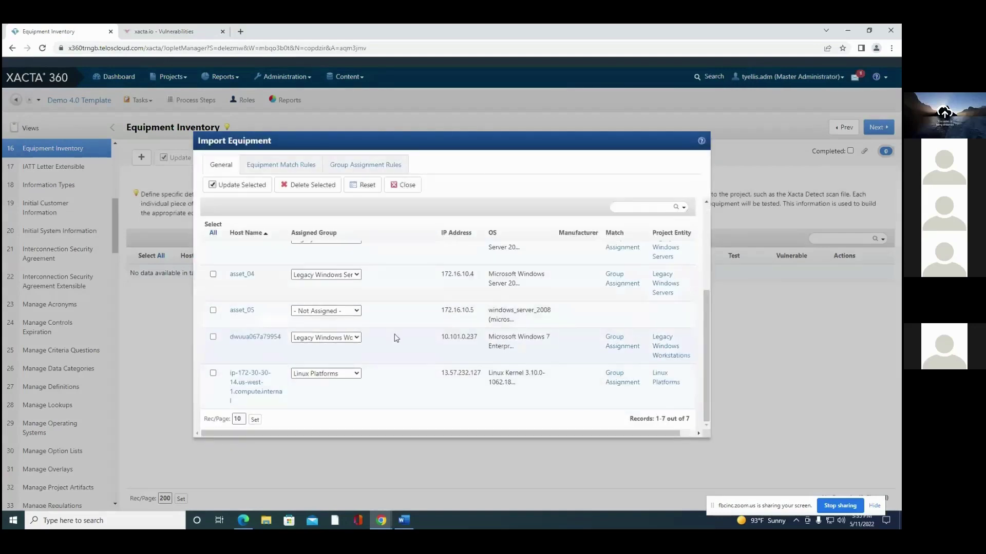
scroll(281, 288, "up", 3)
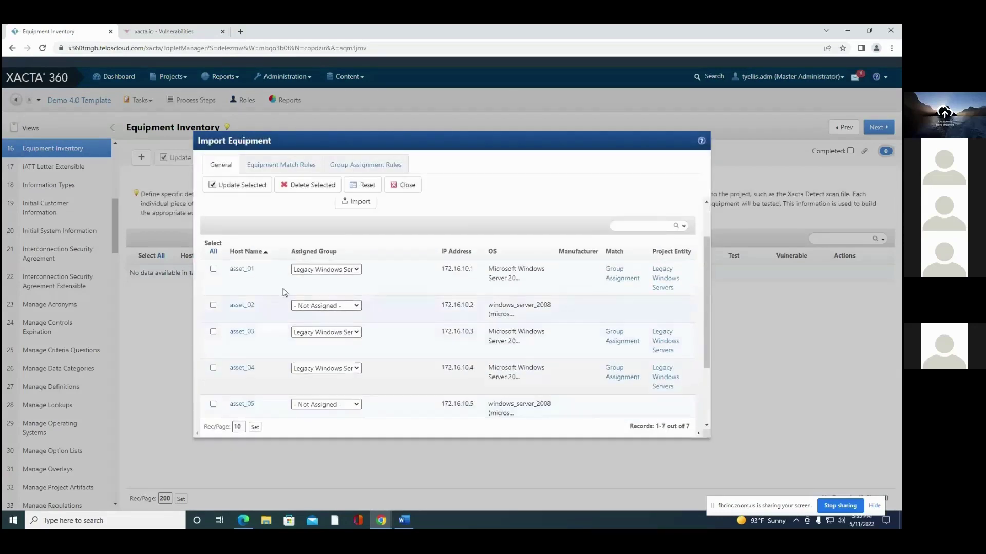
left_click(214, 253)
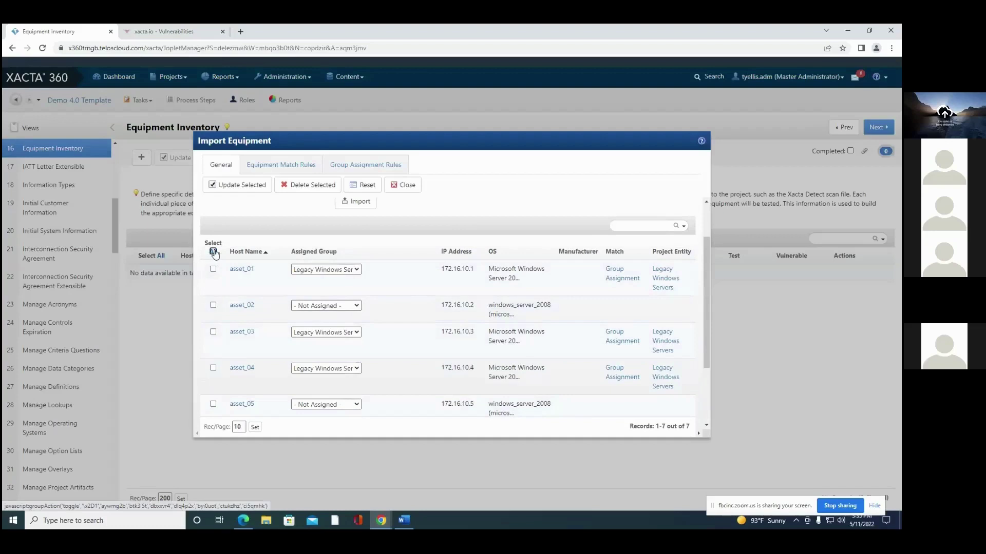
left_click(358, 304)
left_click(351, 325)
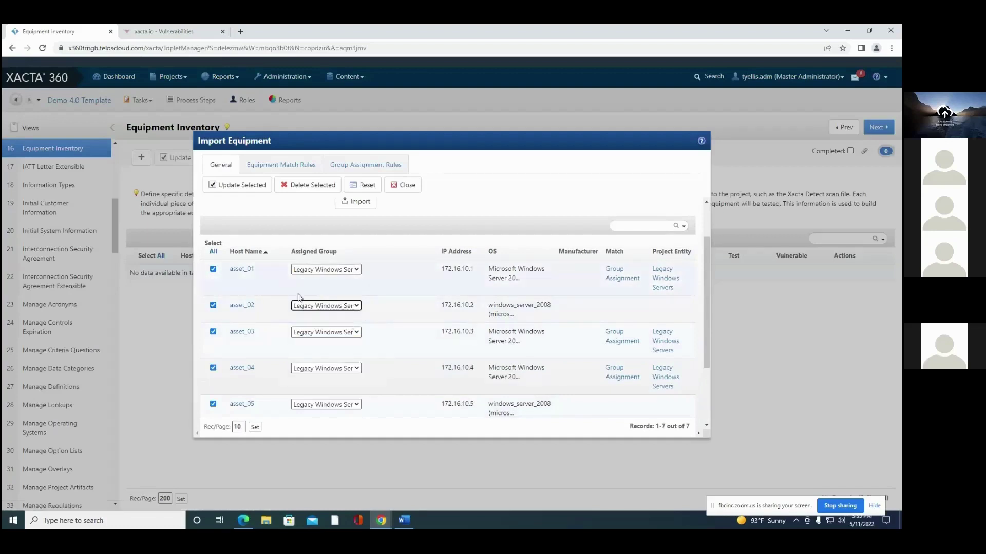
Step: Check the group assignments, update the selected equipment into the inventory and close the import
scroll(299, 298, "down", 5)
scroll(270, 281, "up", 10)
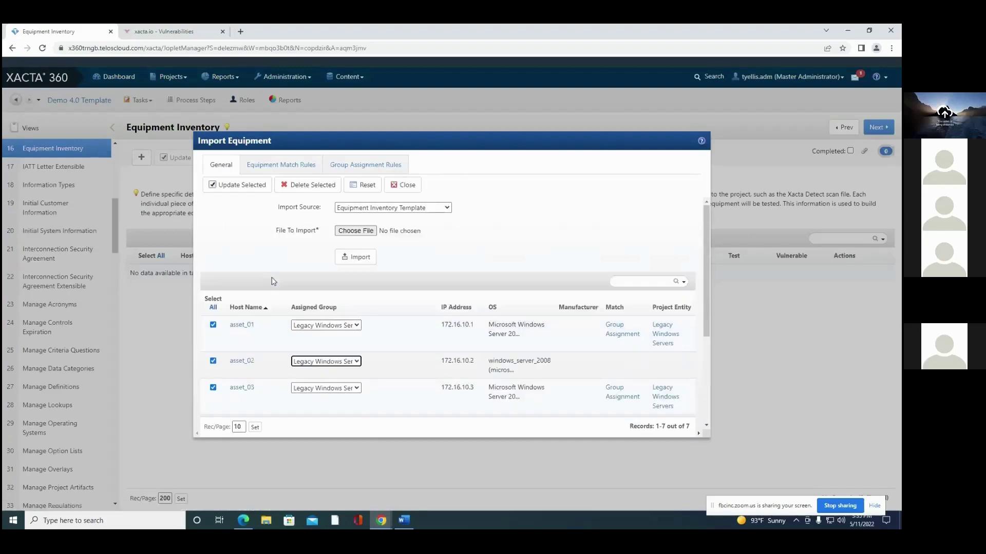
left_click(239, 183)
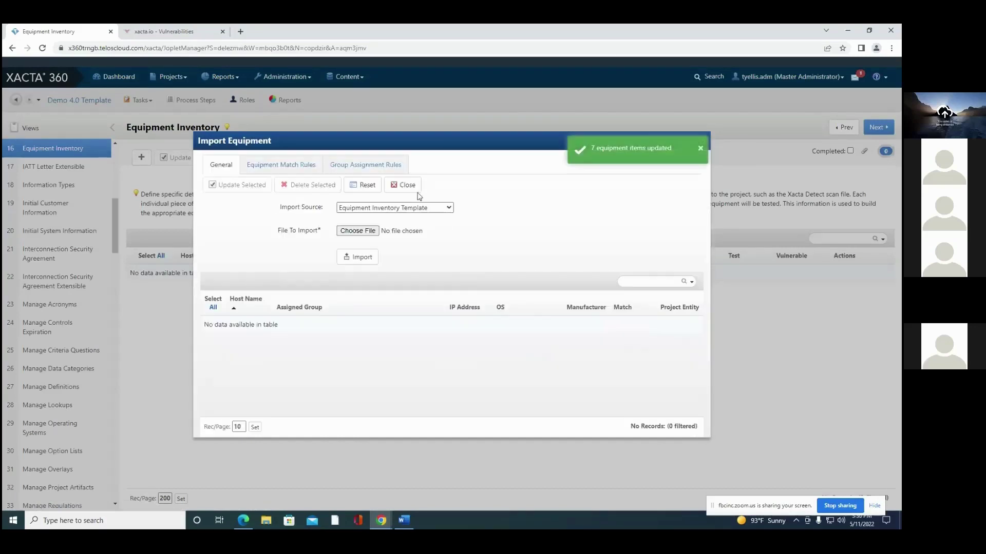
left_click(406, 186)
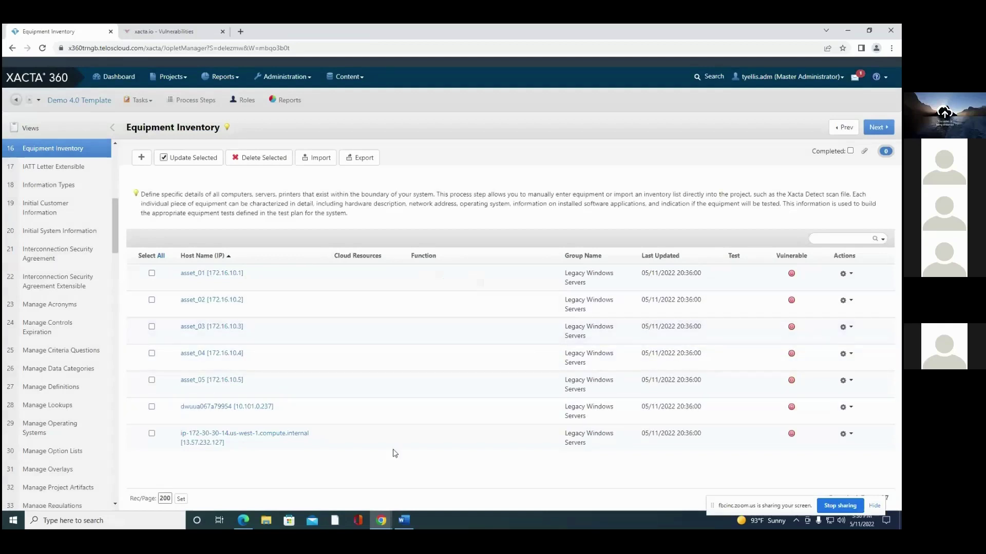
Step: View the vulnerabilities of asset_01 in the Equipment Inventory, and open its equipment details
left_click(791, 274)
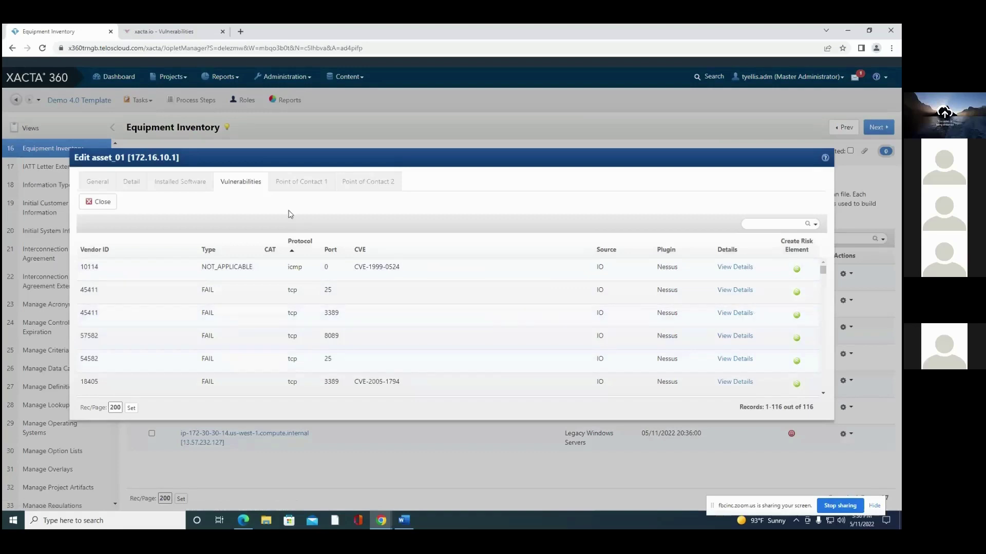
left_click(109, 203)
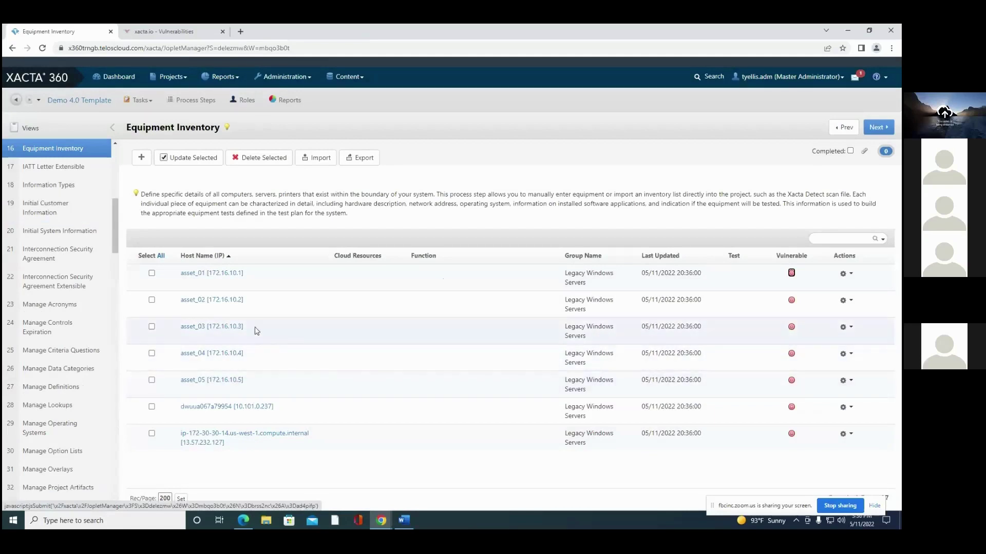
left_click(211, 273)
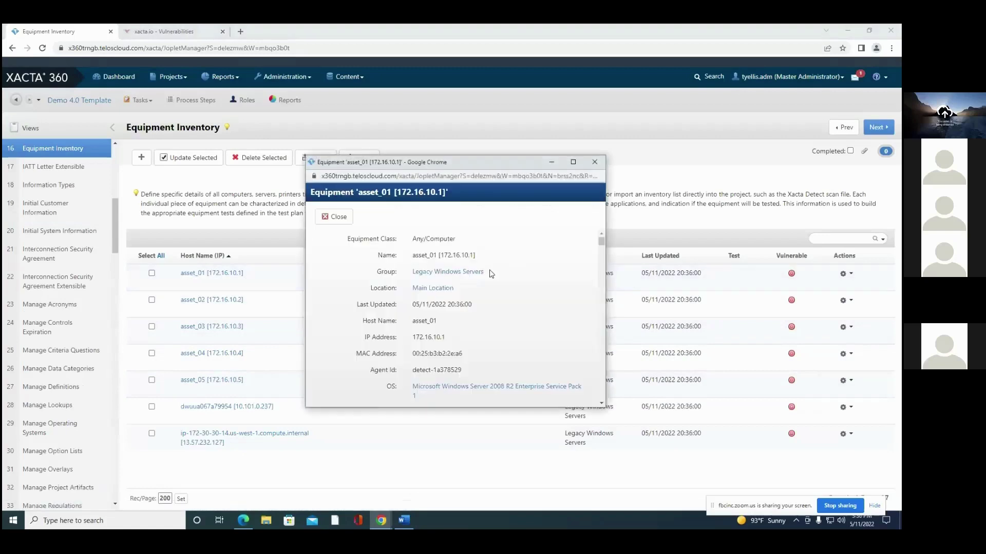
scroll(490, 274, "down", 1)
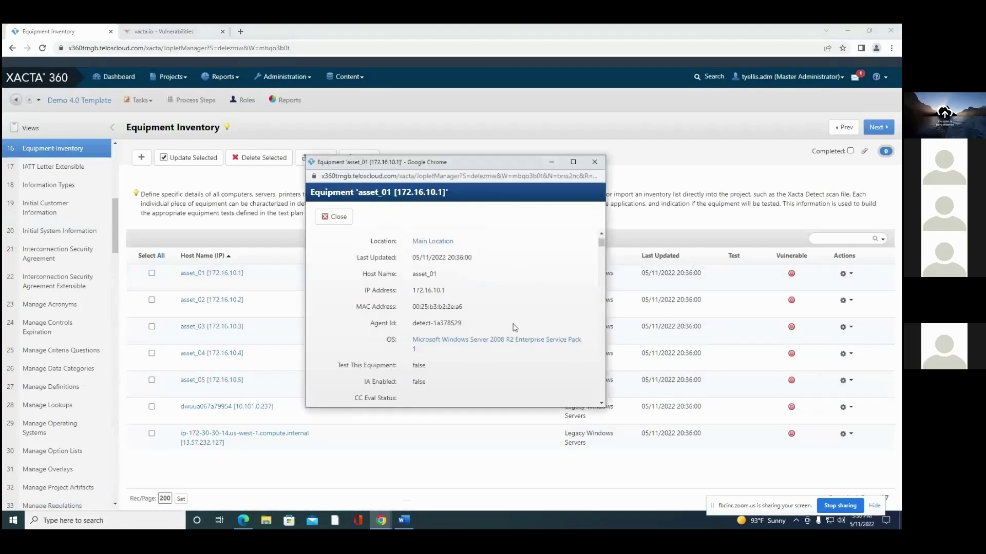
scroll(515, 328, "up", 1)
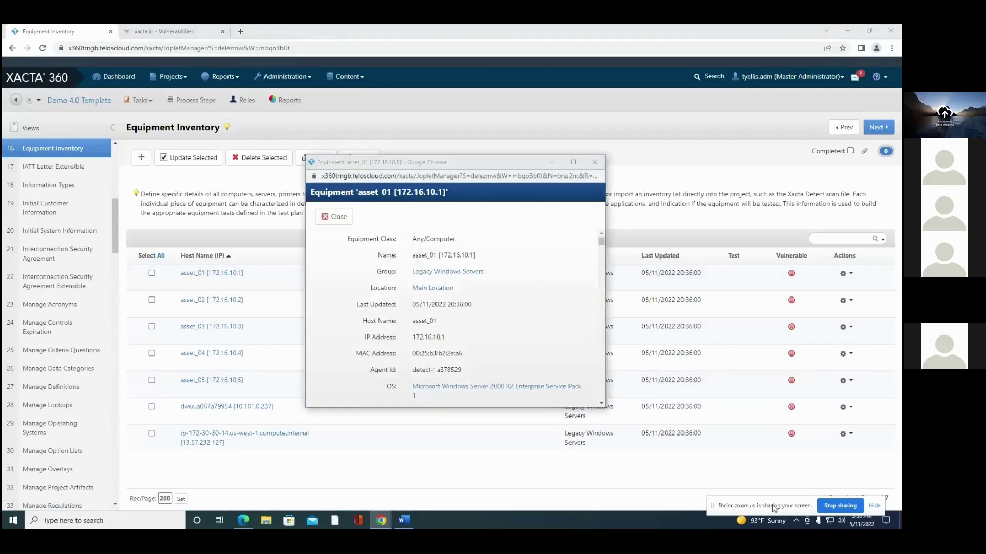
Step: Look through asset_01's operating system and installed software details, and close its details window
left_click_drag(774, 507, 770, 478)
scroll(490, 378, "down", 3)
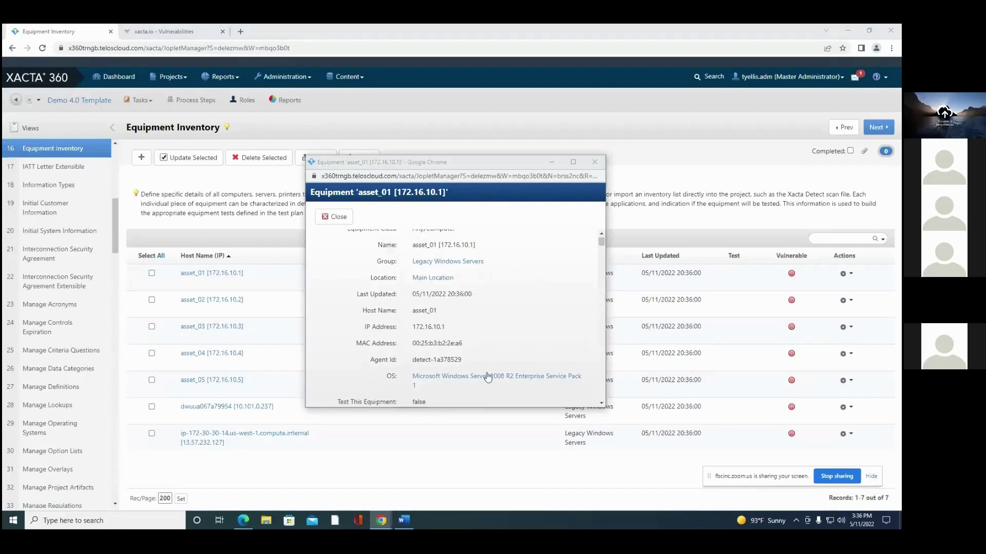
scroll(462, 329, "down", 10)
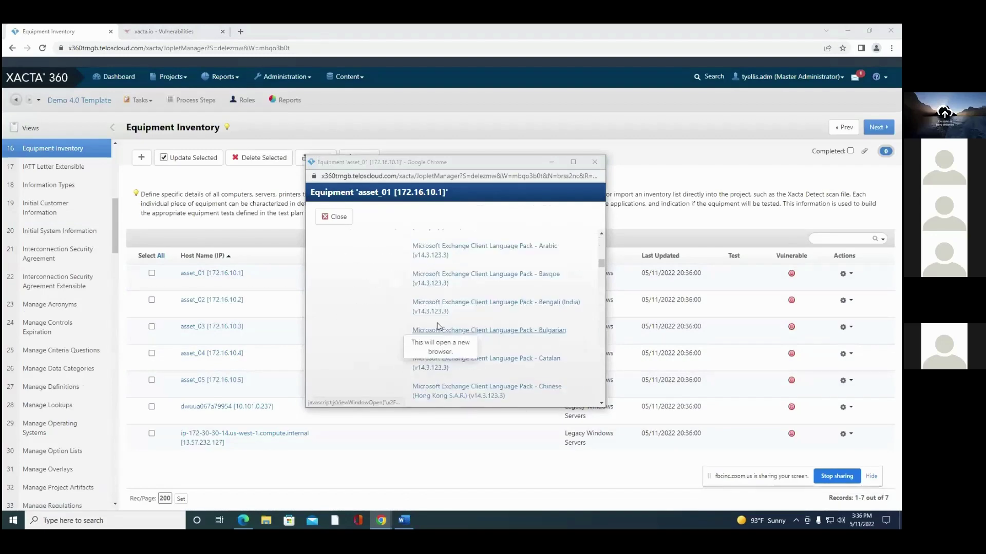
scroll(445, 326, "down", 15)
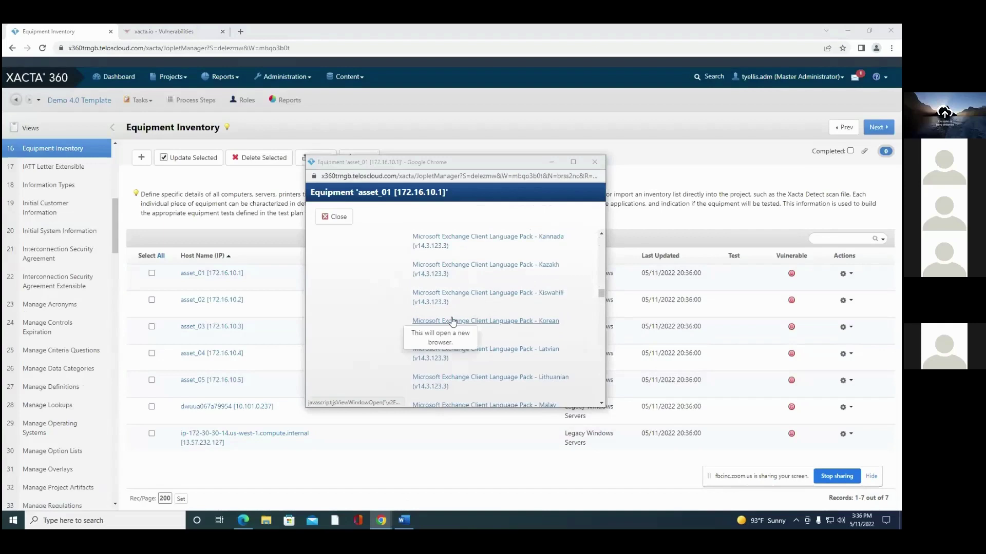
scroll(452, 322, "down", 15)
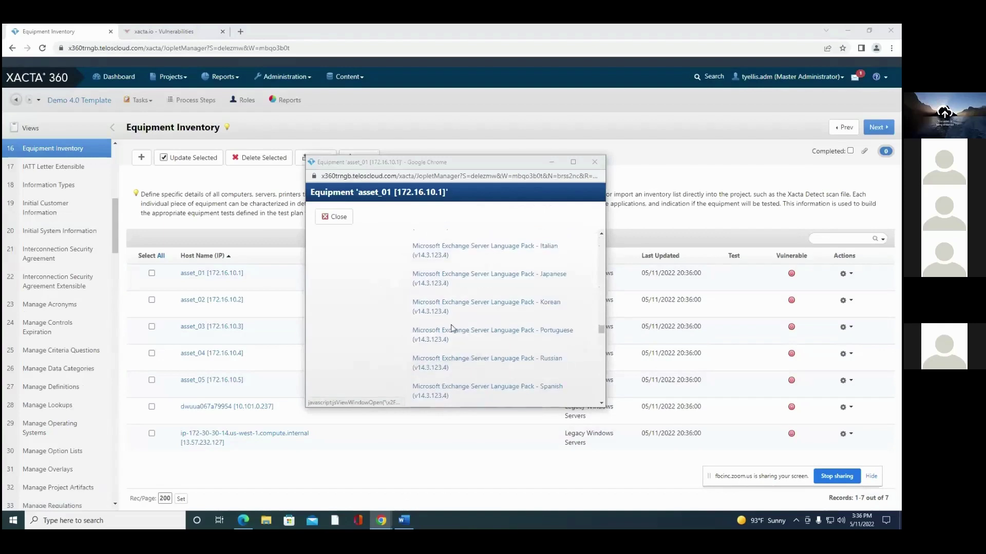
scroll(454, 329, "down", 5)
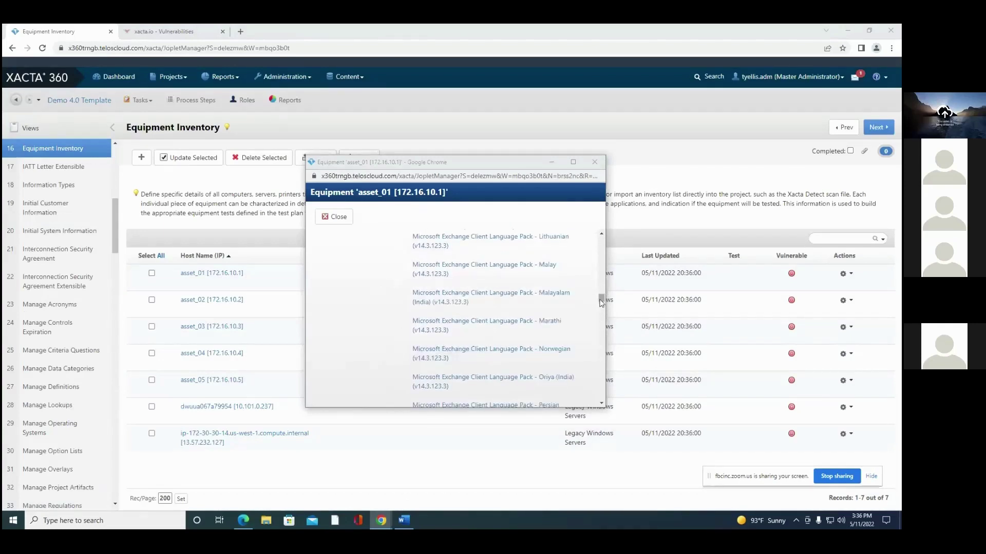
left_click_drag(602, 303, 610, 236)
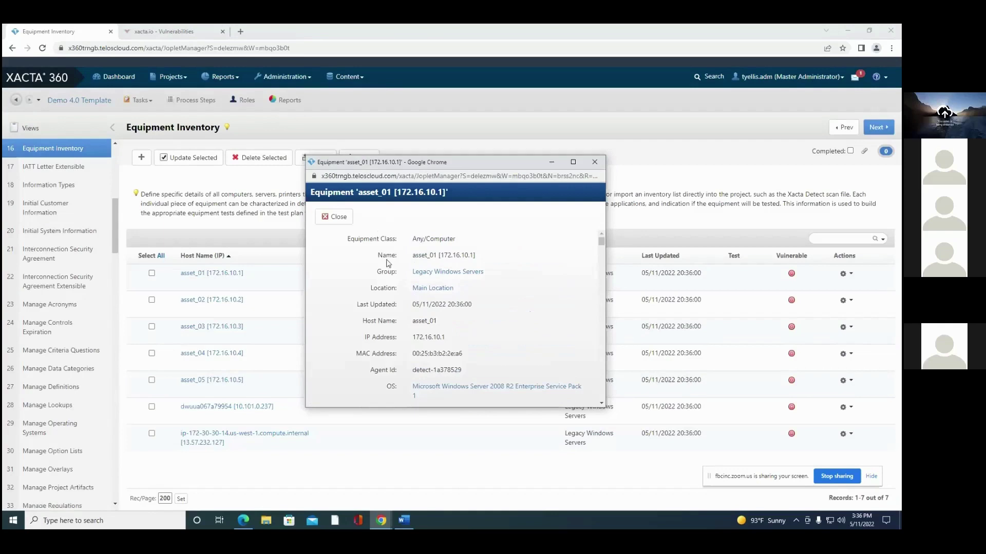
left_click(335, 216)
Step: View the Manage Operating Systems step and check which equipment is associated with Microsoft Windows Server 2008 R2 Enterprise Service Pack 1
scroll(72, 253, "down", 3)
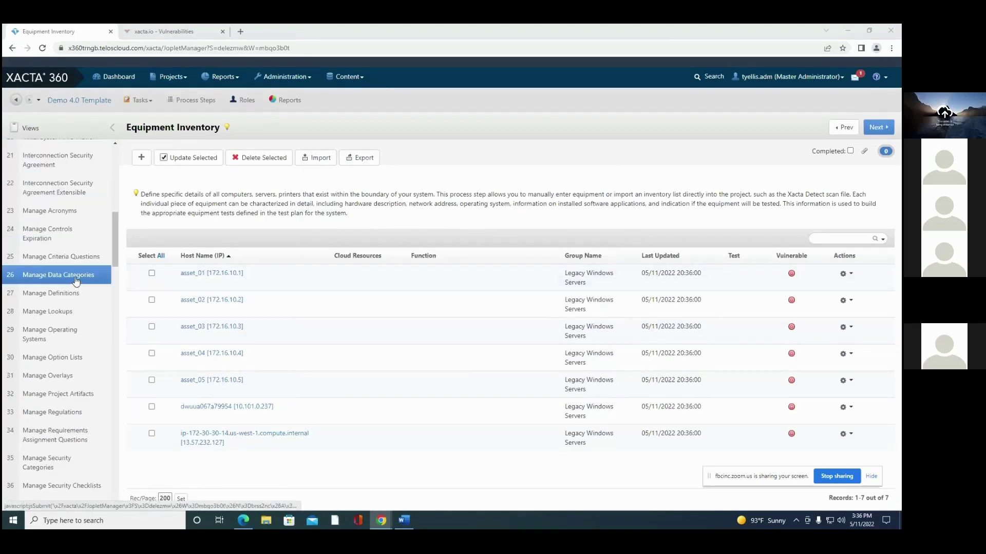
left_click(63, 337)
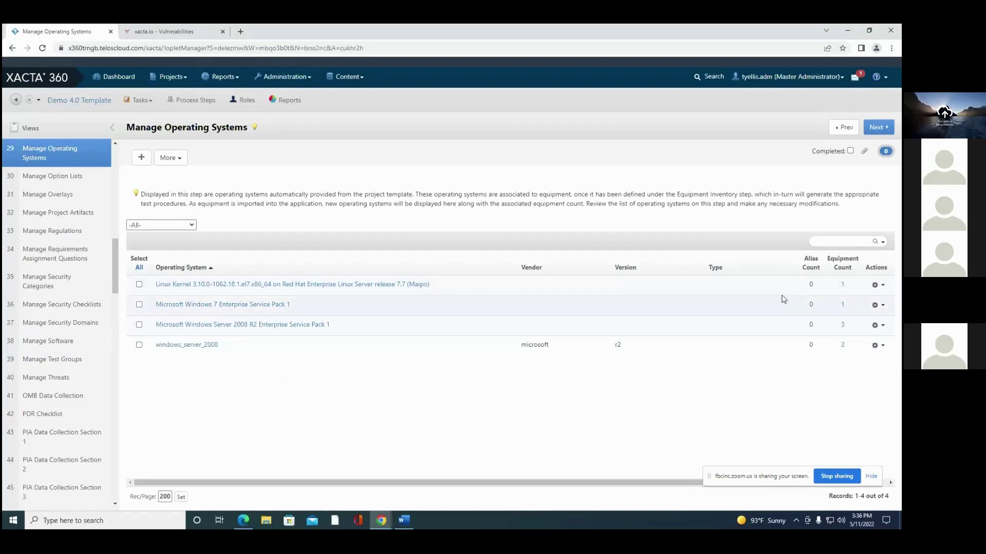
left_click(842, 325)
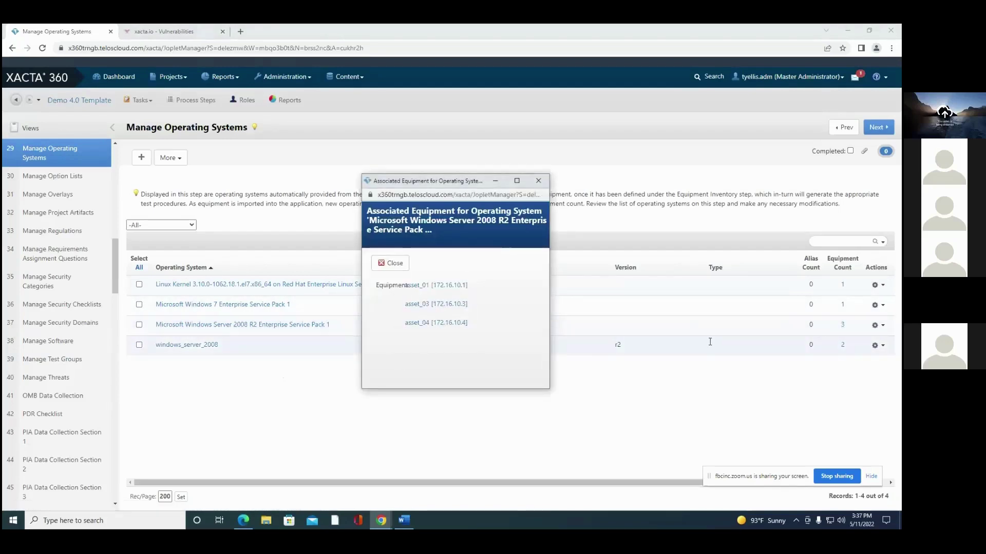
left_click(392, 263)
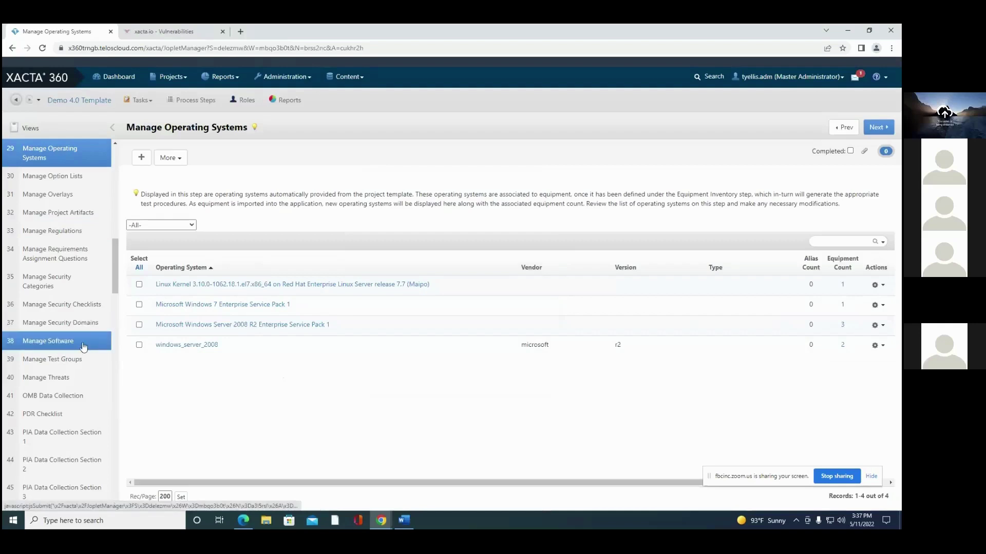
Step: Open the Manage Software step and look through the list of detected applications
left_click(67, 346)
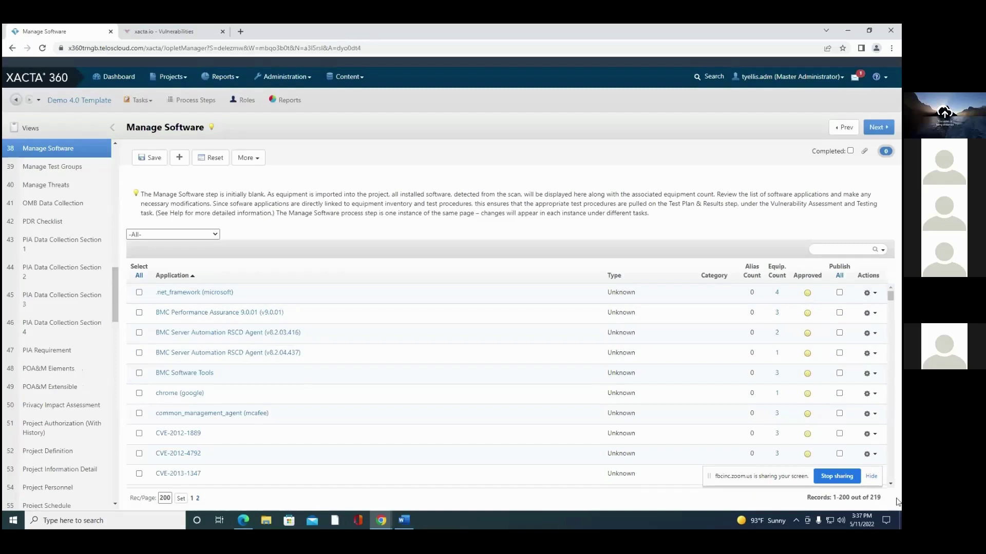
scroll(727, 354, "down", 15)
scroll(727, 357, "up", 7)
scroll(729, 355, "up", 5)
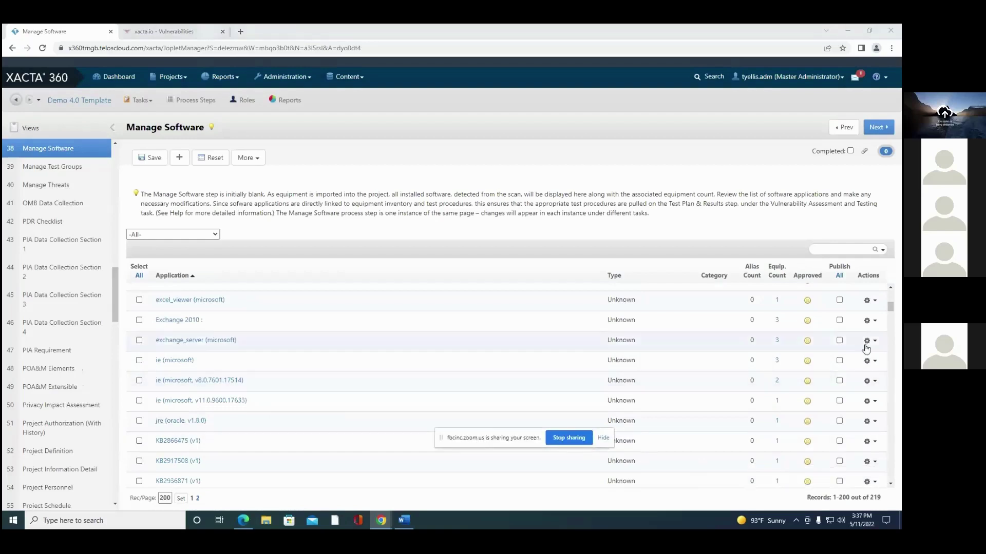
scroll(867, 349, "up", 5)
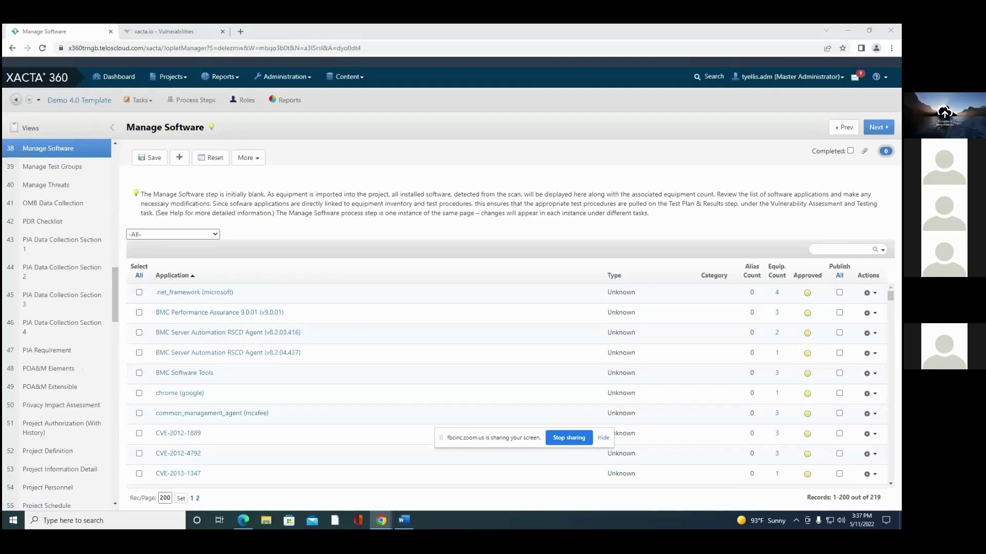
Step: Mark all the applications on the first page of Manage Software as Publish and save
scroll(825, 374, "down", 1)
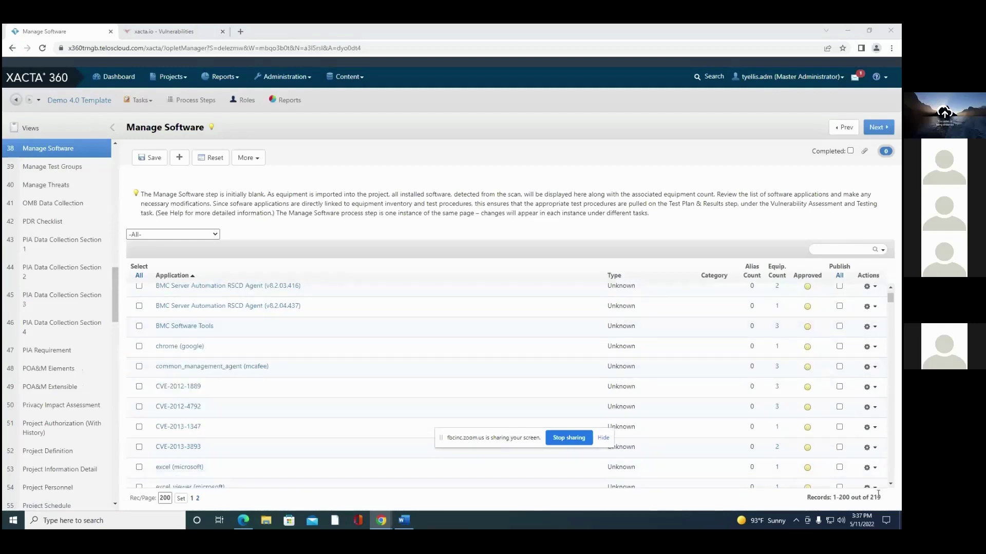
left_click(839, 277)
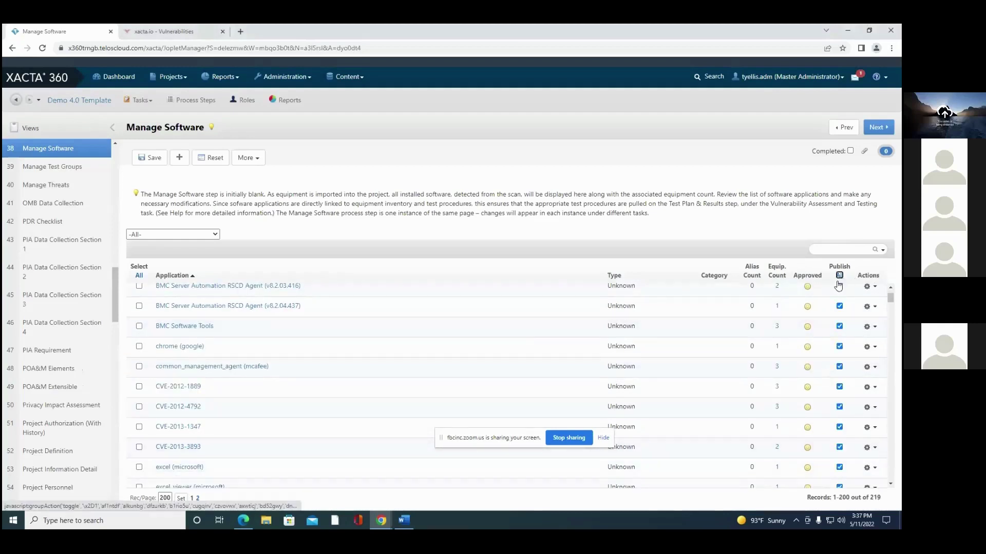
left_click(150, 157)
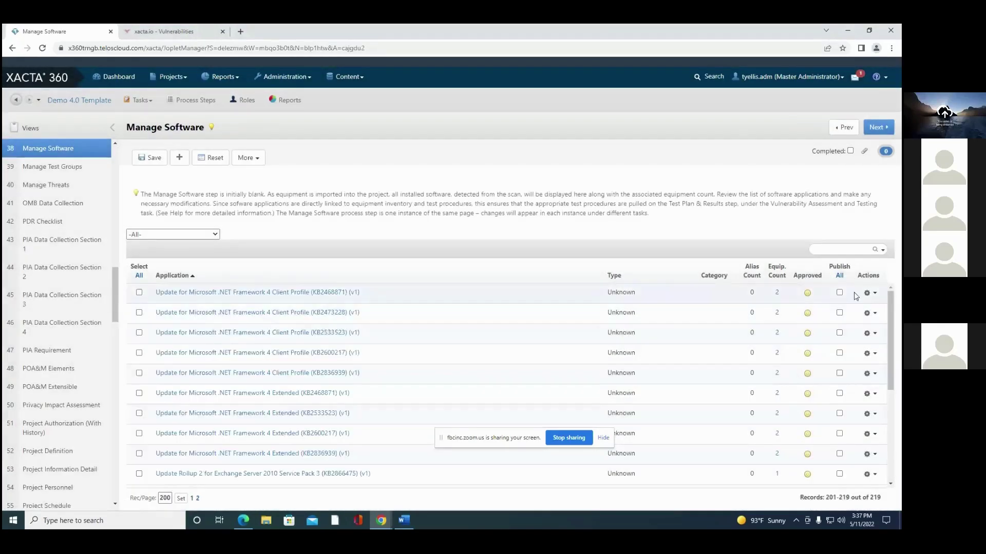
Step: Mark all the applications on the second page of Manage Software as Publish and save
left_click(839, 277)
left_click(142, 157)
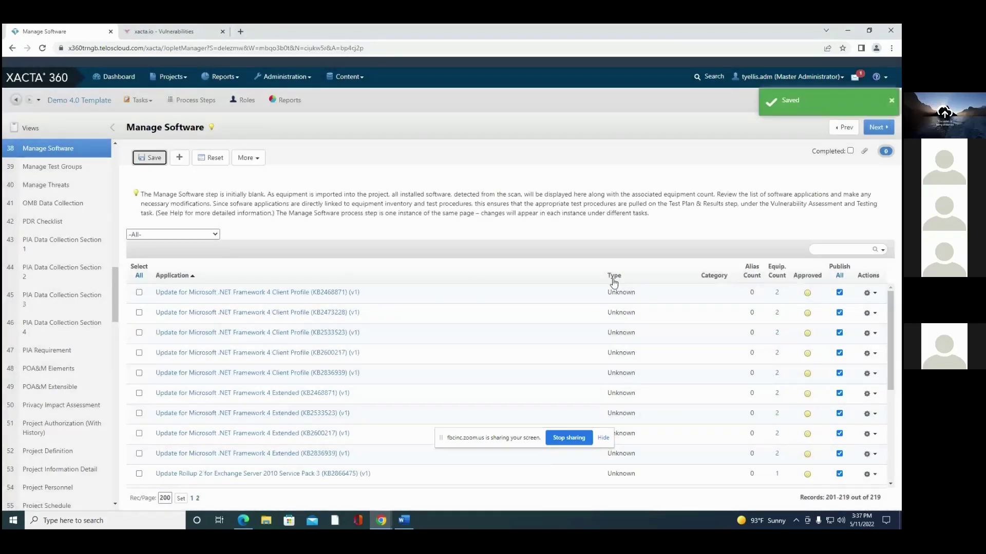
Step: Switch to xacta.io, open the Import Validation Report and compare the operating system and version details reported for asset_05 and asset_01
left_click(162, 31)
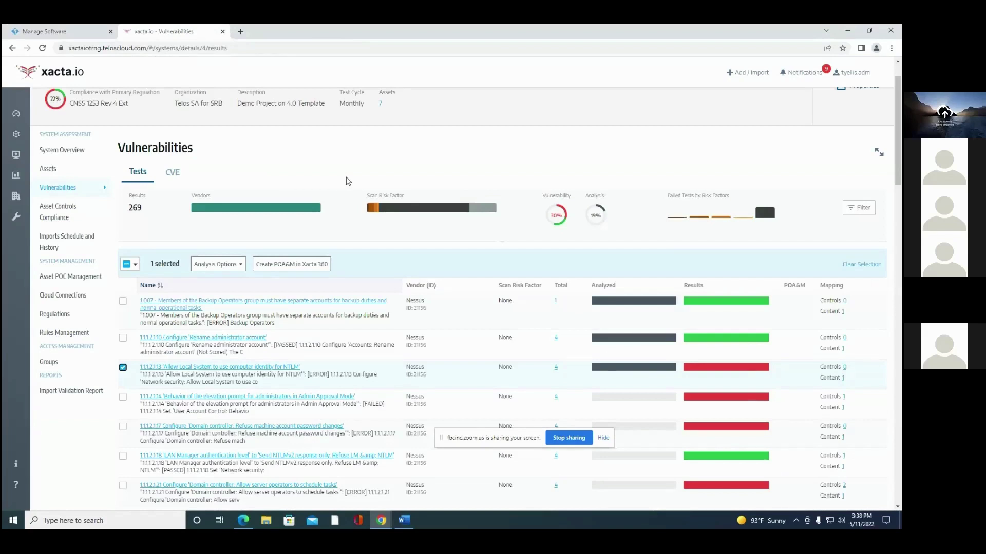
left_click(84, 394)
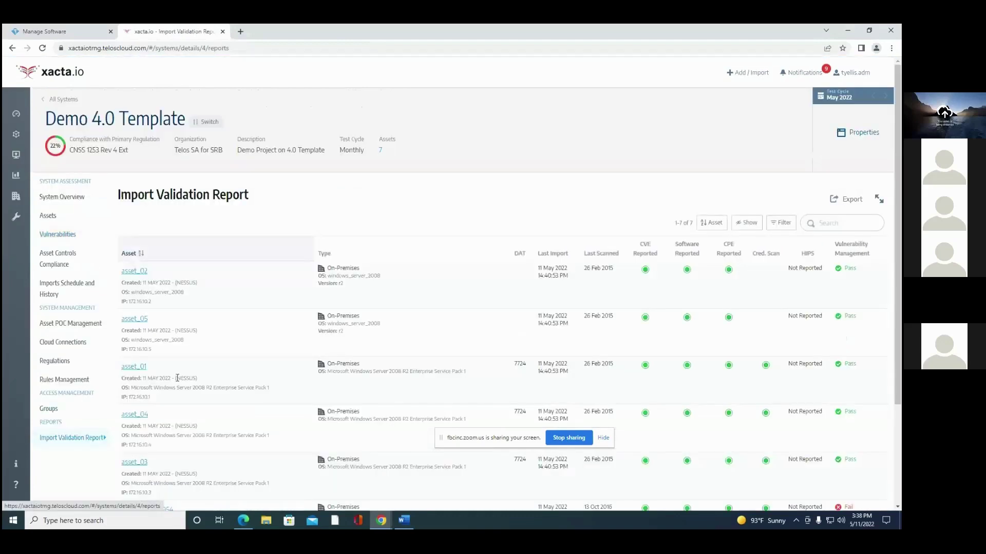
left_click_drag(486, 438, 419, 31)
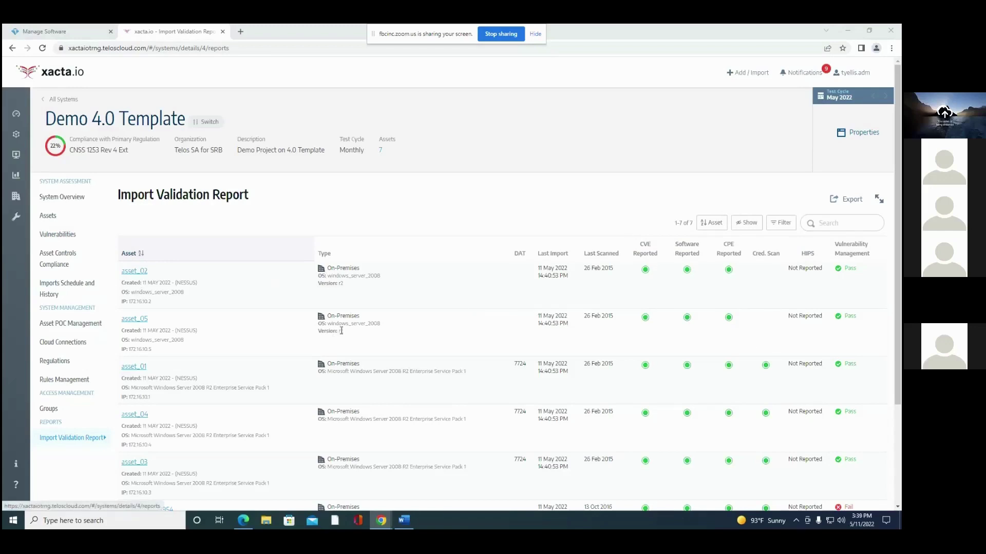
left_click_drag(327, 324, 394, 326)
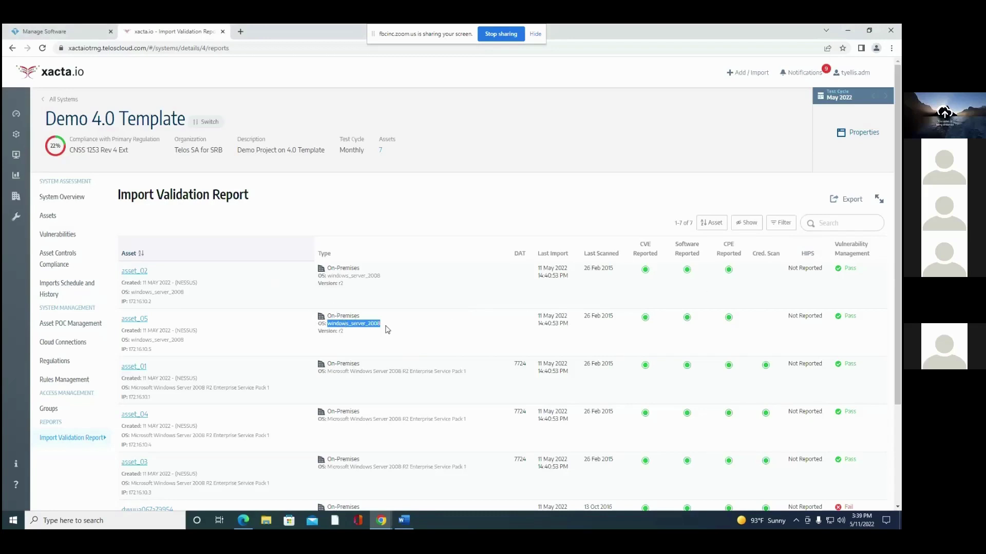
left_click_drag(328, 371, 466, 372)
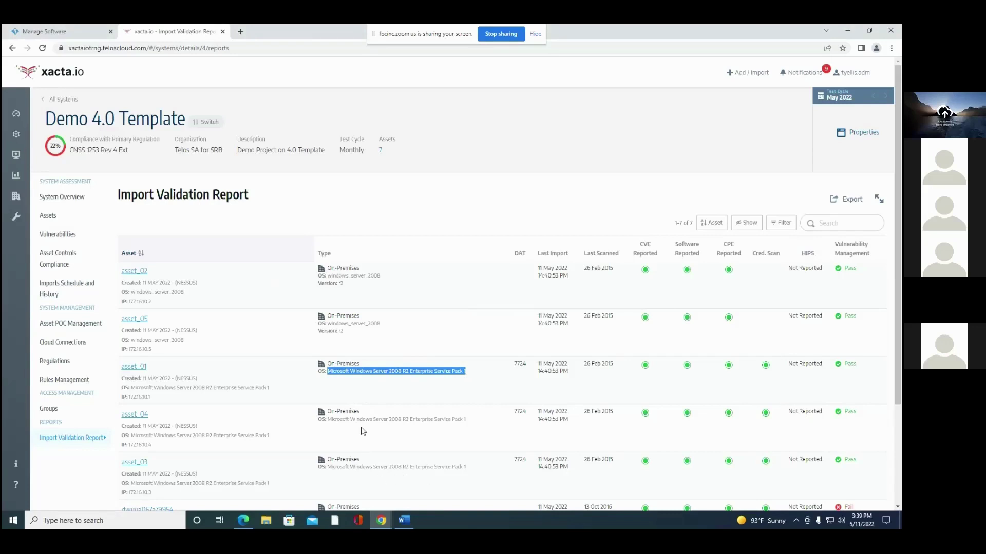
left_click_drag(328, 323, 380, 324)
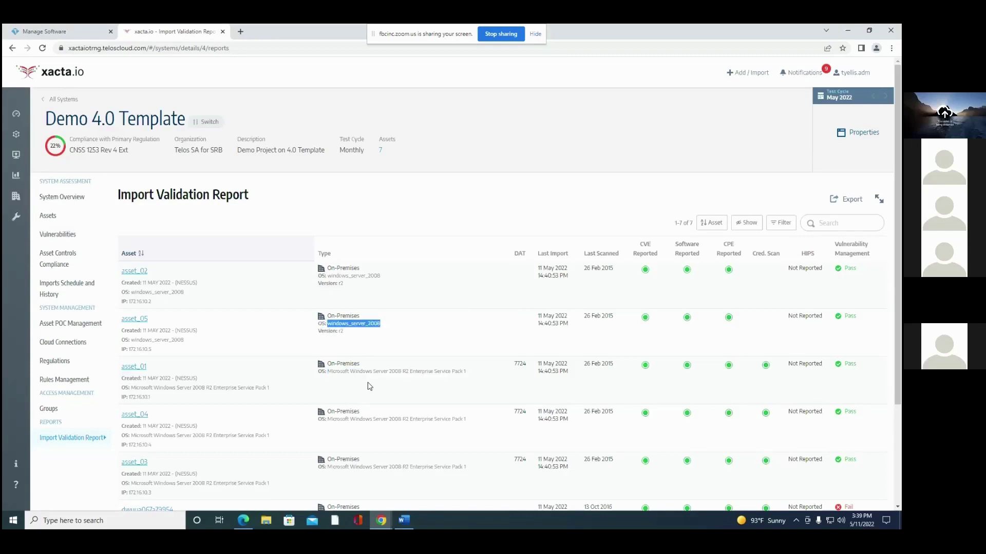
left_click(342, 329)
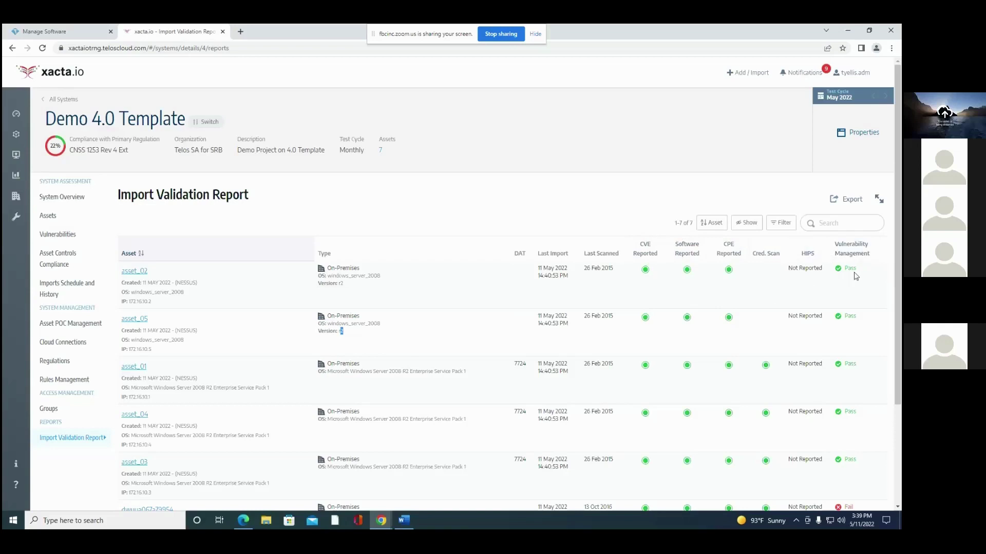
Step: Look through all assets in the Import Validation Report, examining the CVE, software, CPE, credentialed scan and vulnerability management columns
scroll(656, 327, "down", 3)
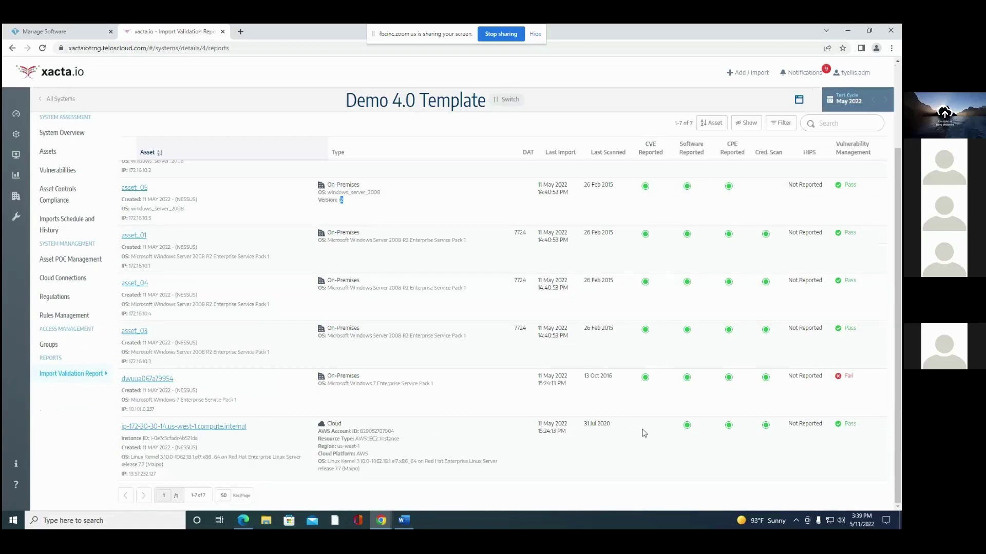
scroll(644, 432, "up", 5)
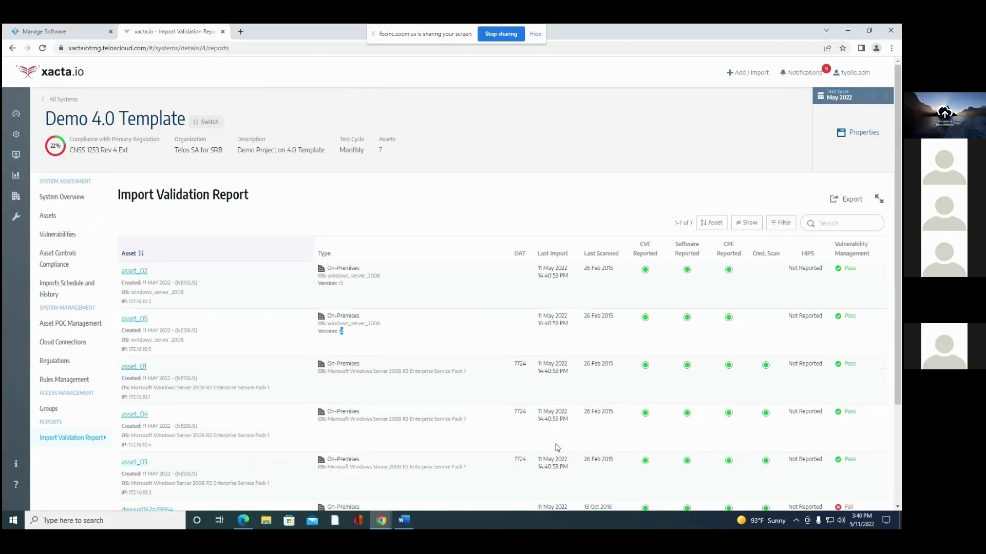
scroll(421, 367, "down", 3)
scroll(425, 365, "up", 3)
scroll(465, 416, "down", 3)
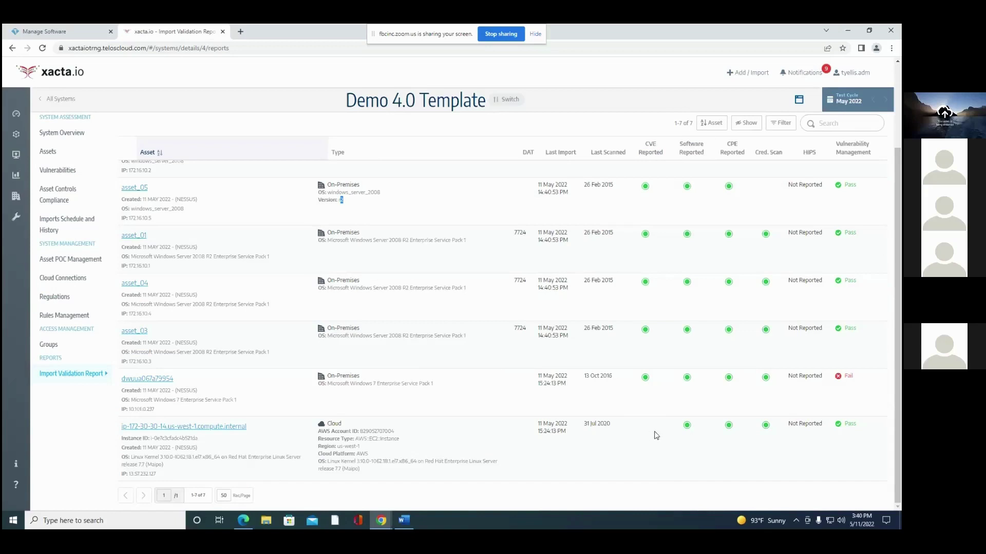
scroll(652, 434, "up", 3)
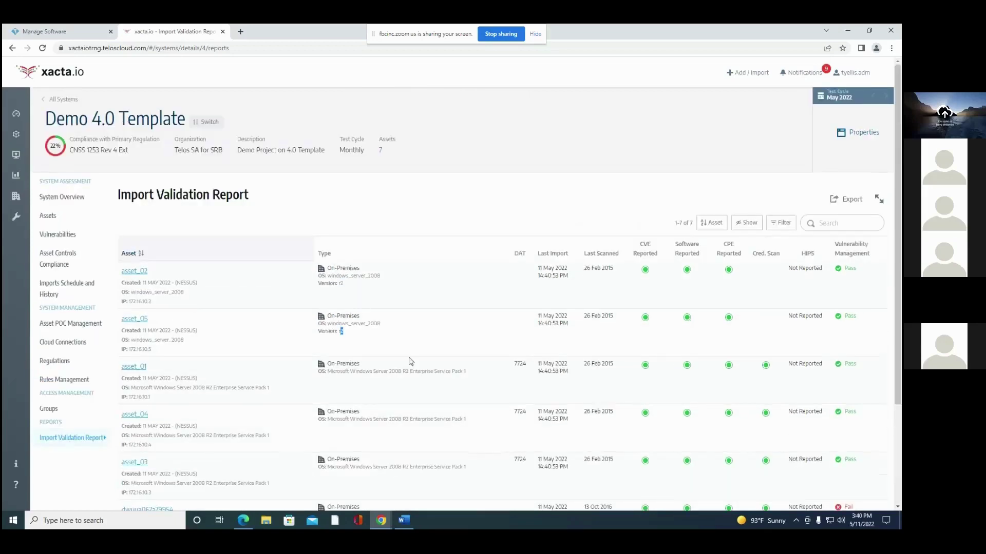
scroll(288, 331, "down", 2)
scroll(288, 331, "up", 2)
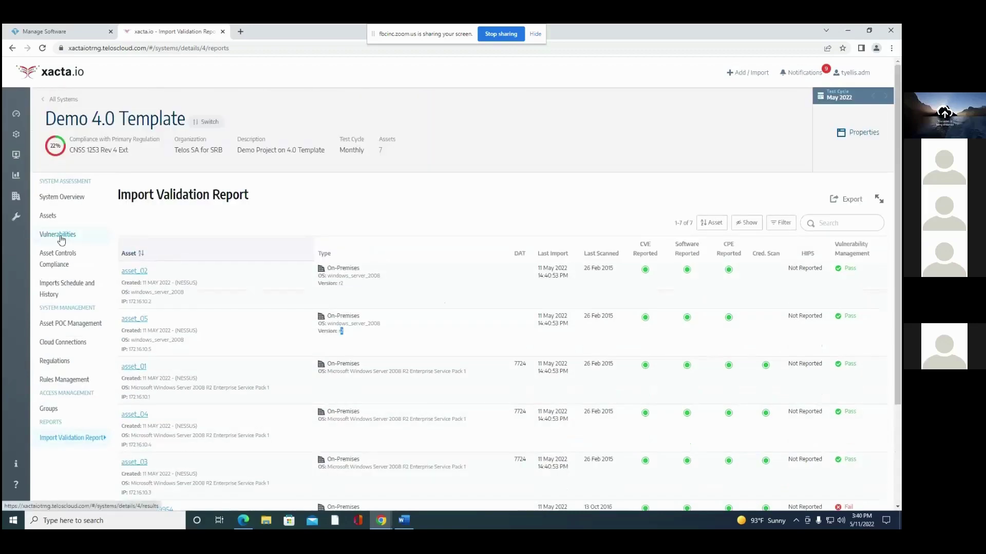
scroll(306, 298, "down", 3)
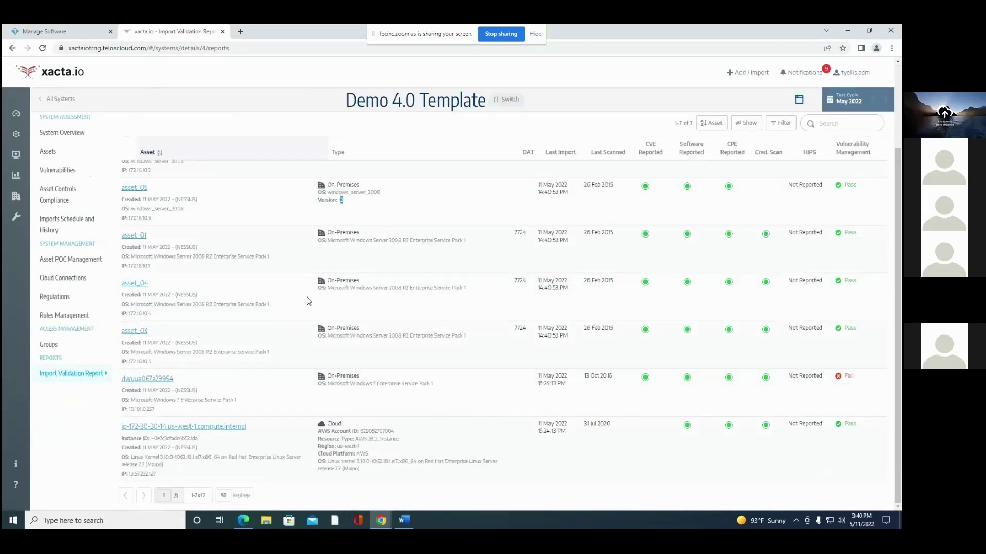
scroll(290, 309, "up", 3)
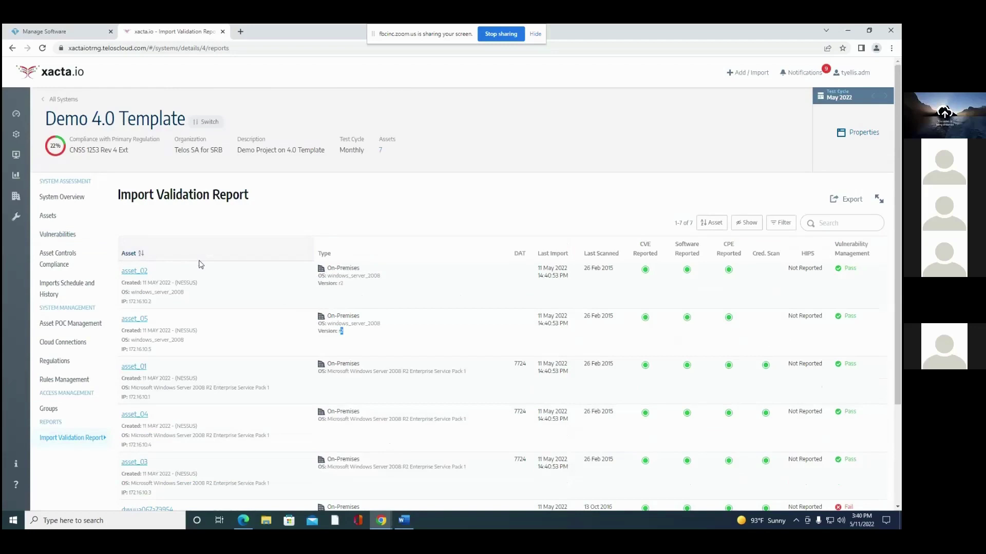
Step: Check the Asset POC Management list and assign the listed point of contact to the Windows 7 asset in Assets
left_click(78, 324)
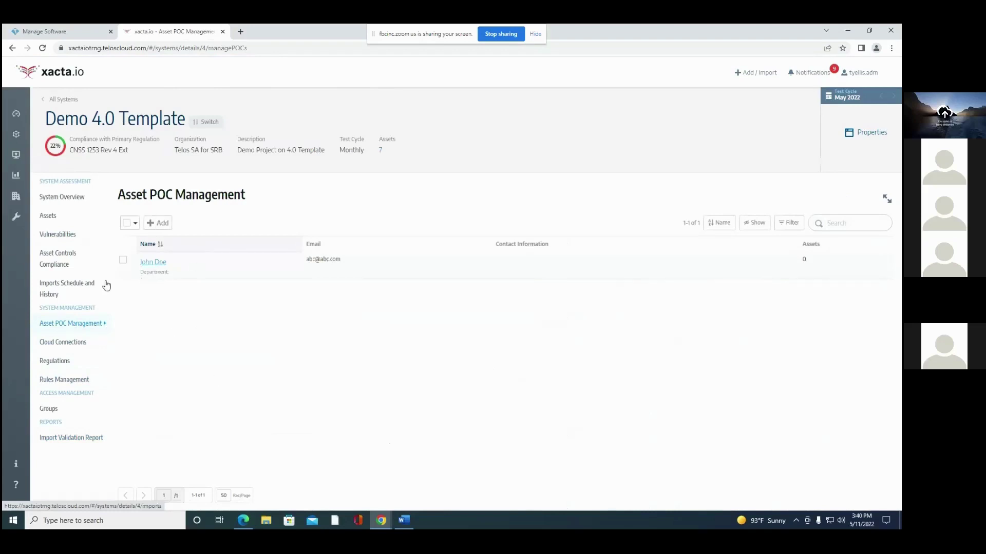
left_click(68, 219)
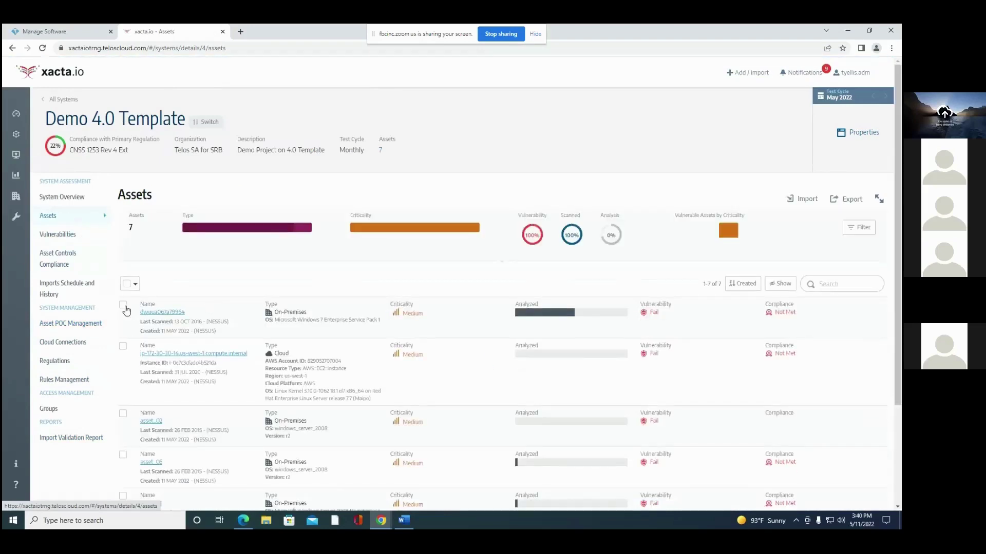
left_click(124, 305)
left_click(217, 287)
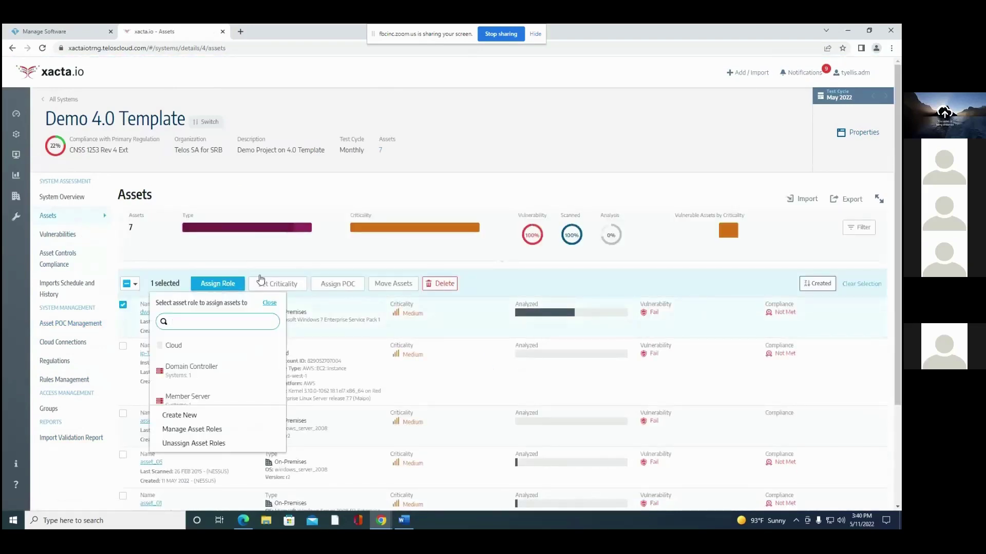
left_click(349, 286)
left_click(308, 348)
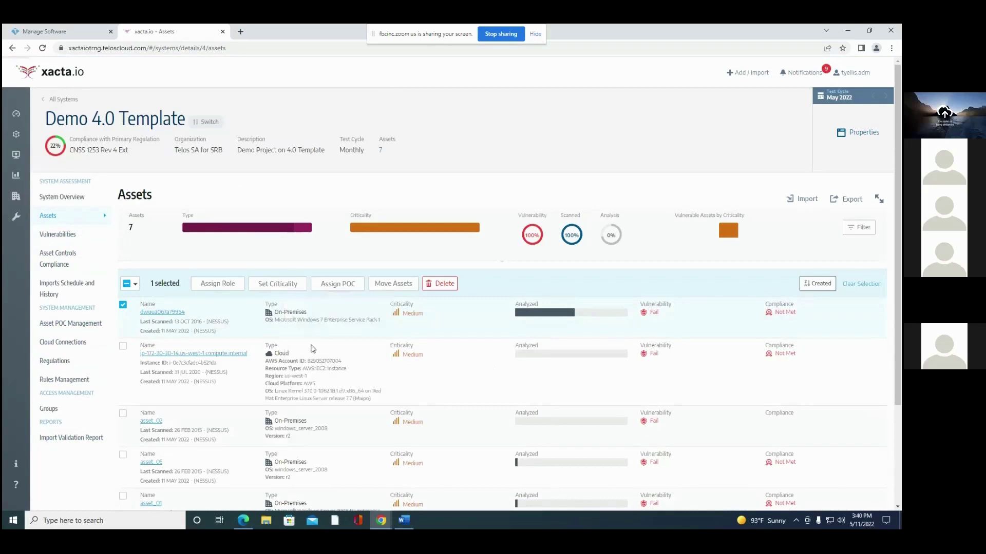
left_click(867, 306)
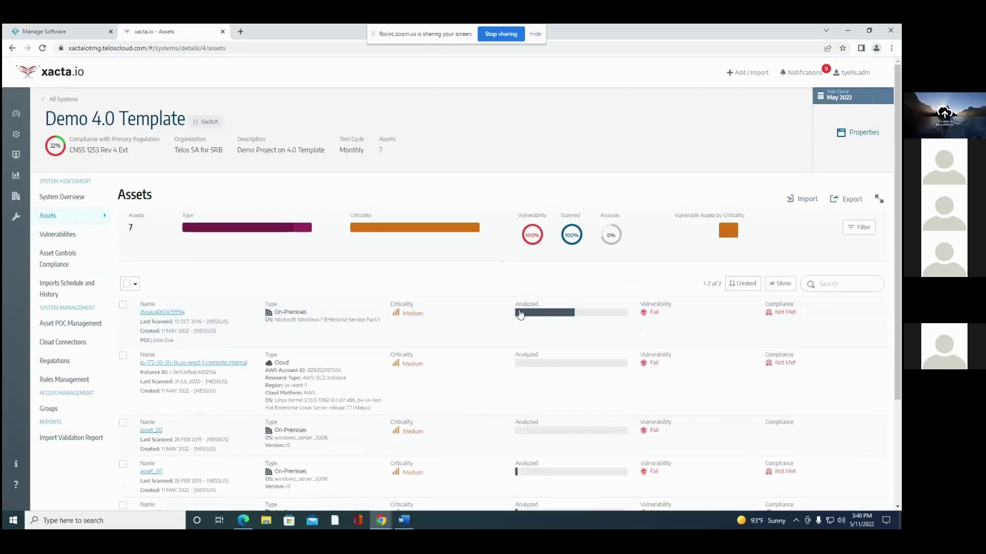
Step: Assign the Domain Controller role to the Windows 7 asset and dismiss the notification
left_click(123, 305)
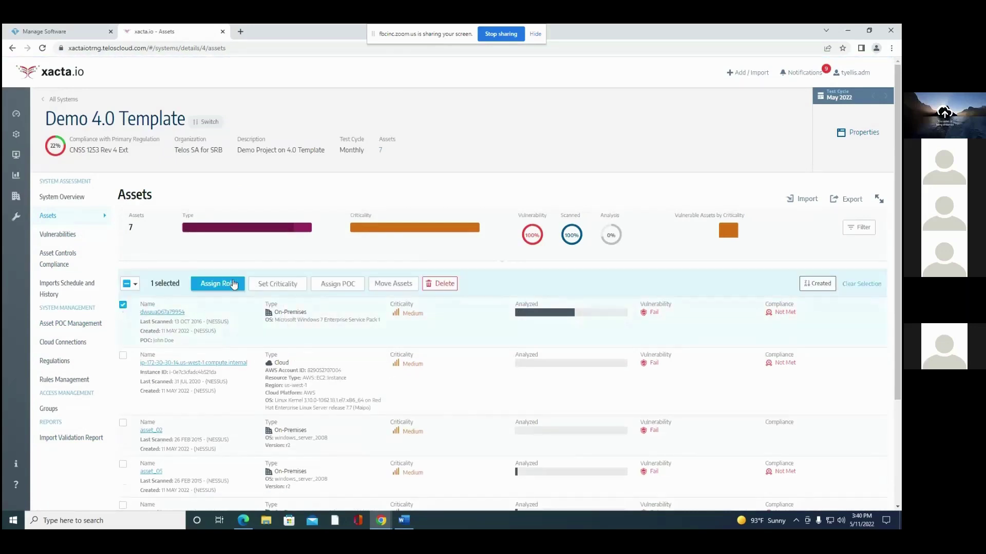
left_click(218, 284)
scroll(210, 346, "down", 3)
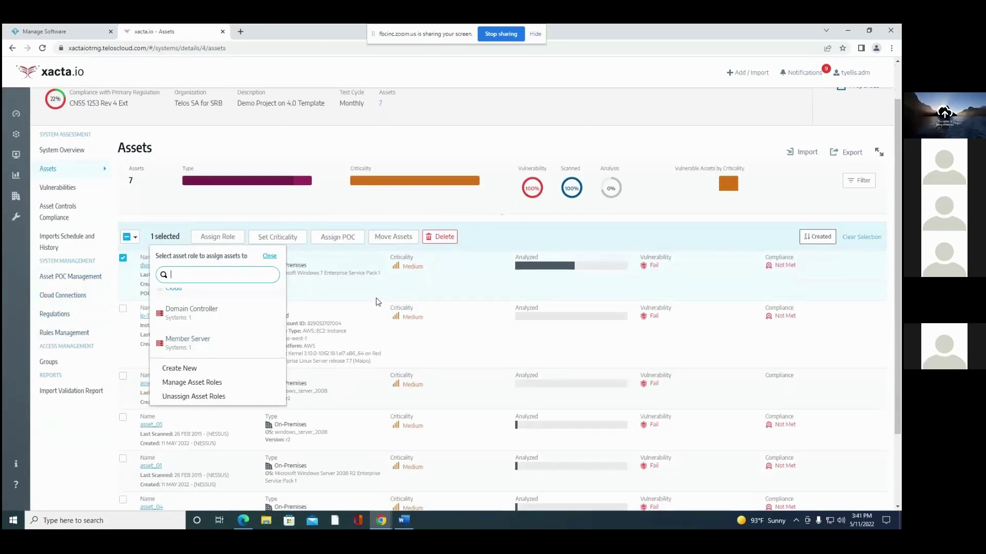
scroll(219, 311, "up", 2)
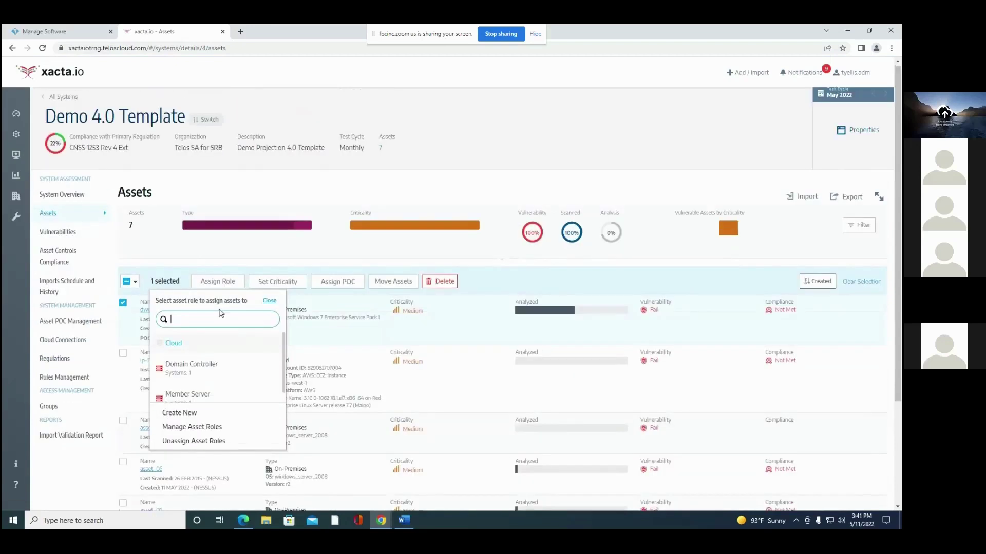
left_click(193, 368)
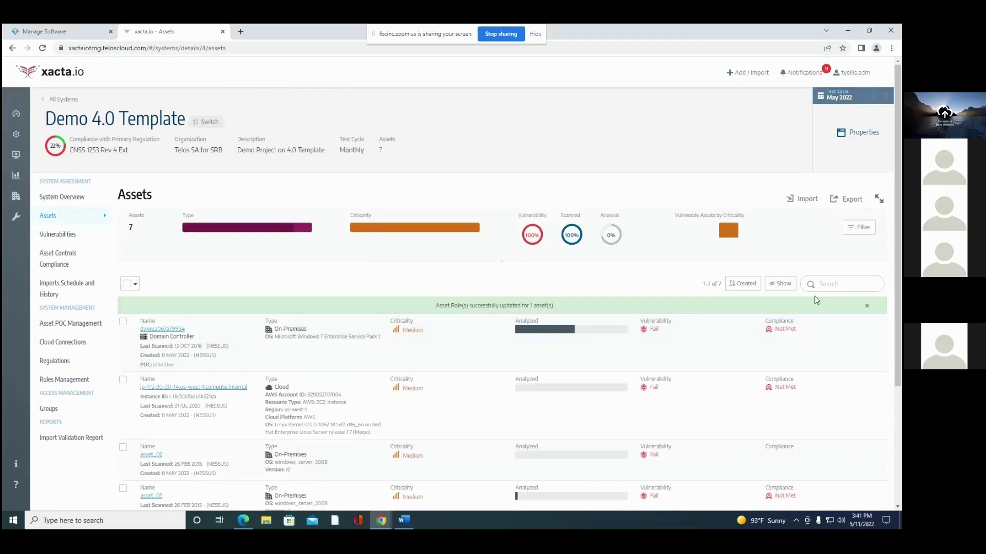
left_click(869, 308)
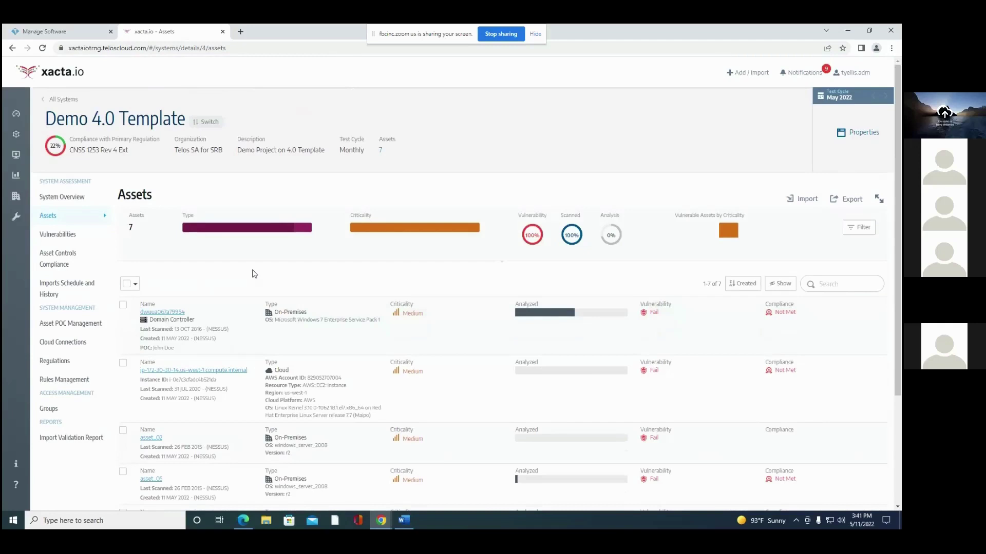
scroll(250, 284, "down", 2)
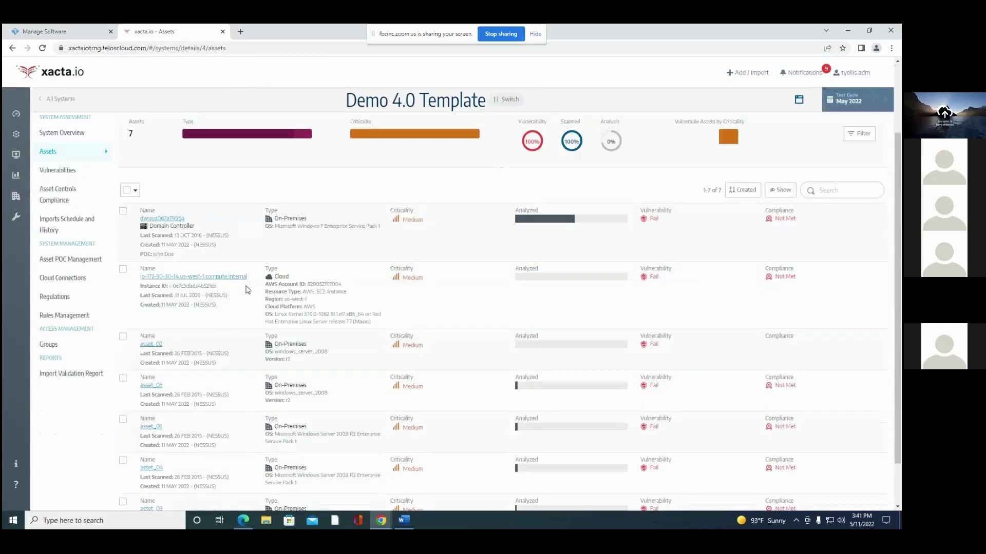